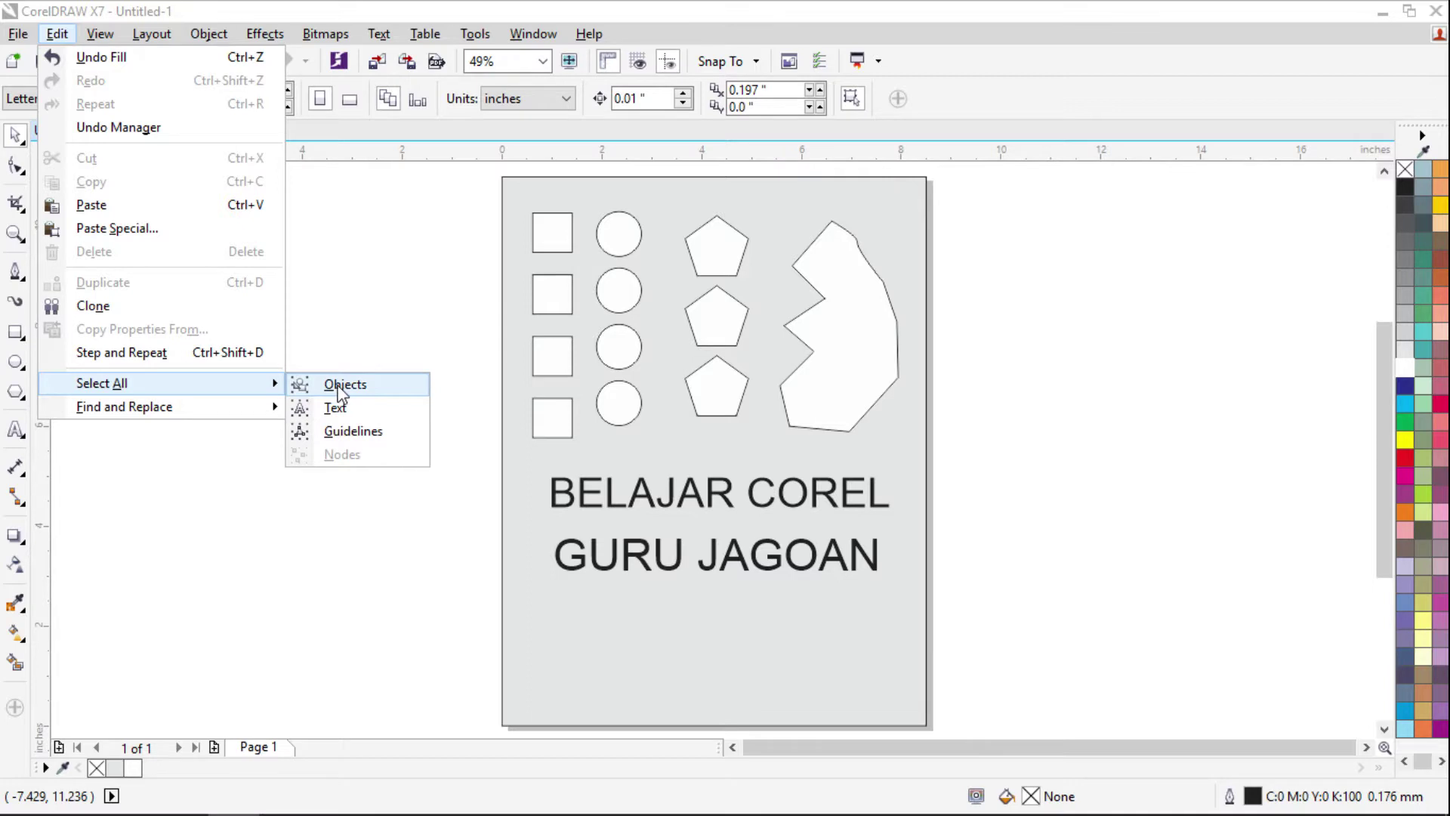
Select all objects on the page, try moving them to the right, and undo the move
{"action": "left_click", "coordinate": [338, 386]}
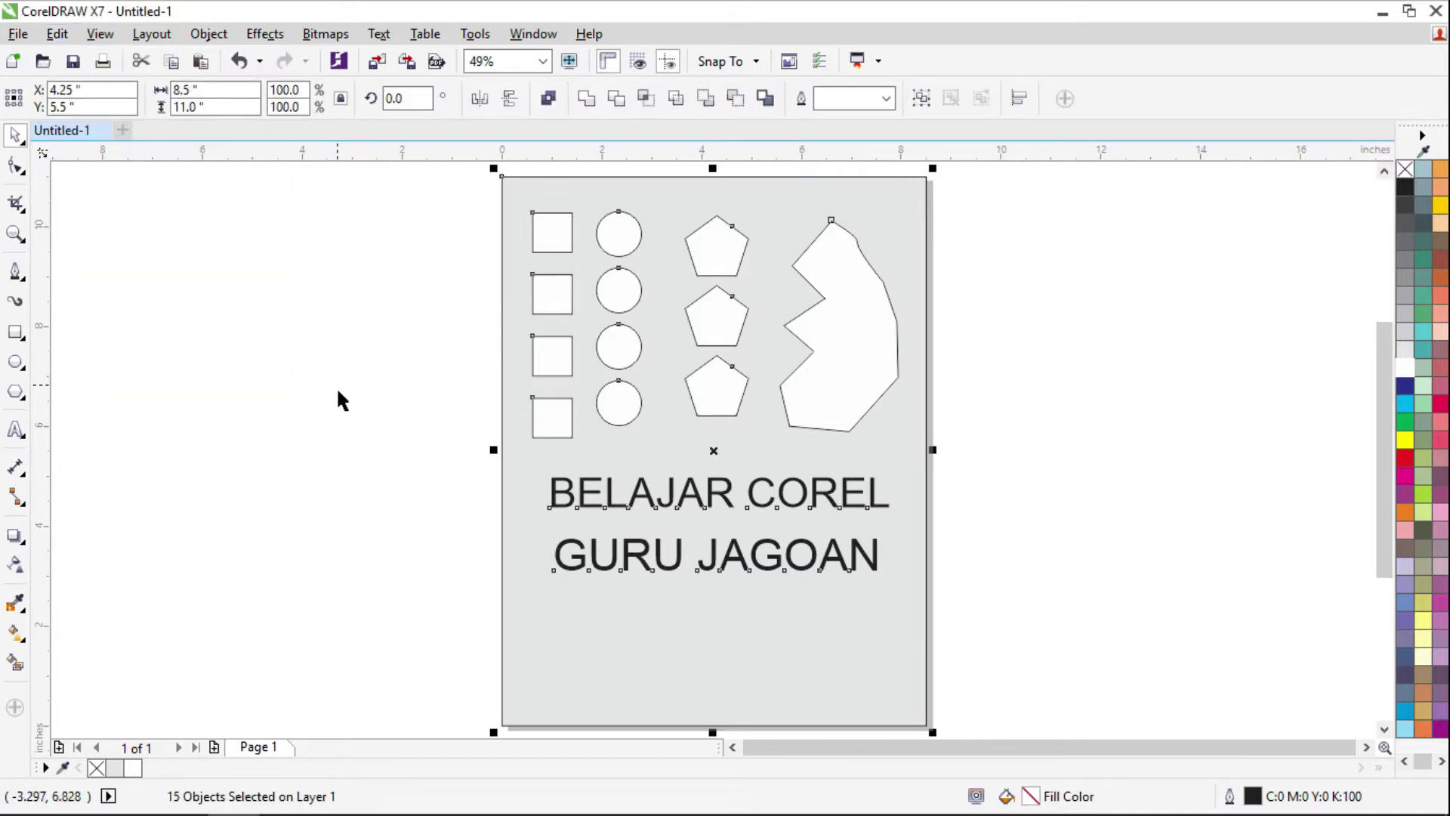
{"action": "left_click_drag", "start_coordinate": [569, 317], "coordinate": [931, 341]}
{"action": "key", "text": "ctrl+z"}
{"action": "left_click", "coordinate": [344, 334]}
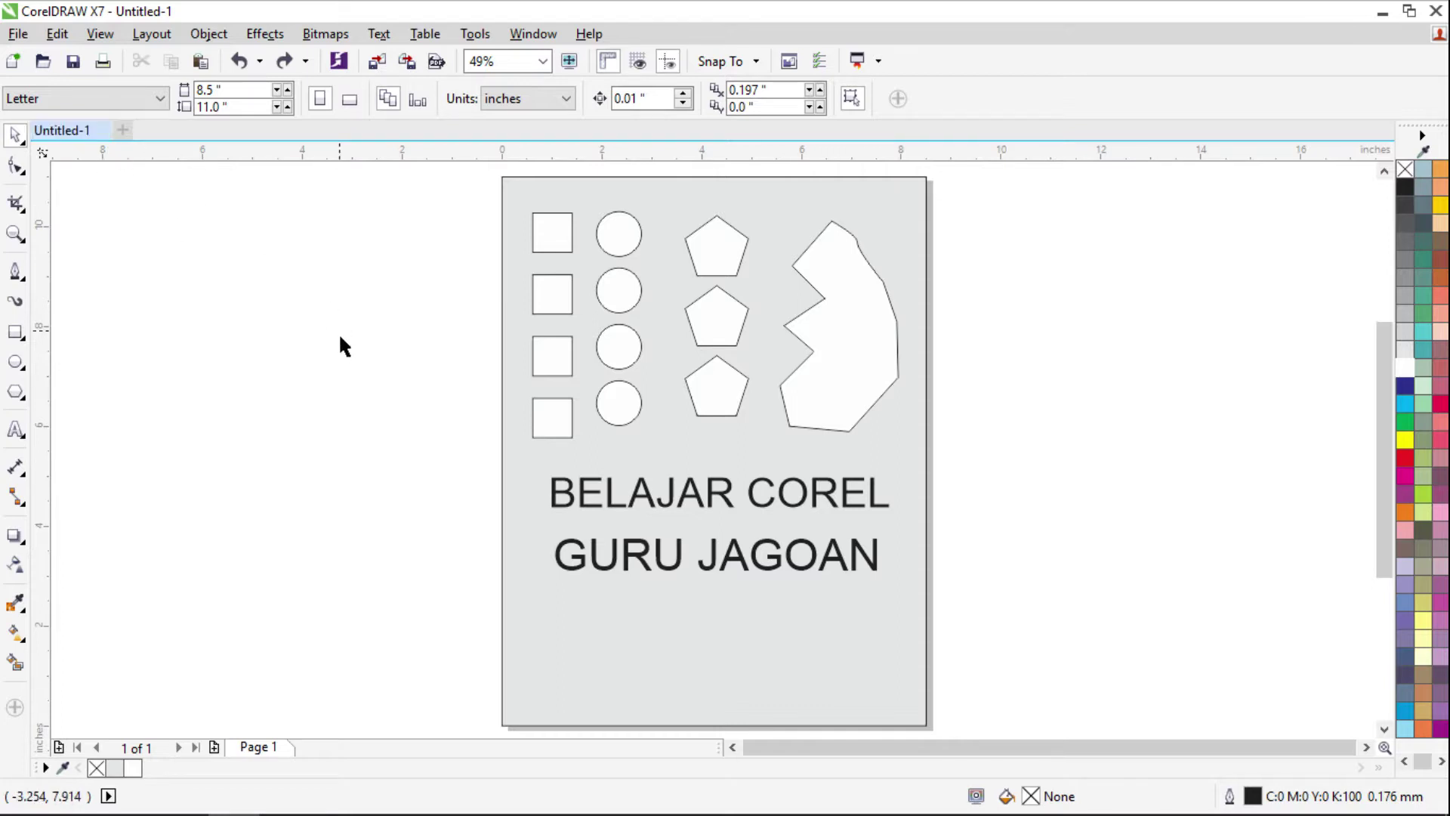
Select the BELAJAR COREL text, the lowest square, circle and pentagon, and the freeform curve one at a time, and clear the selection
{"action": "left_click", "coordinate": [578, 501]}
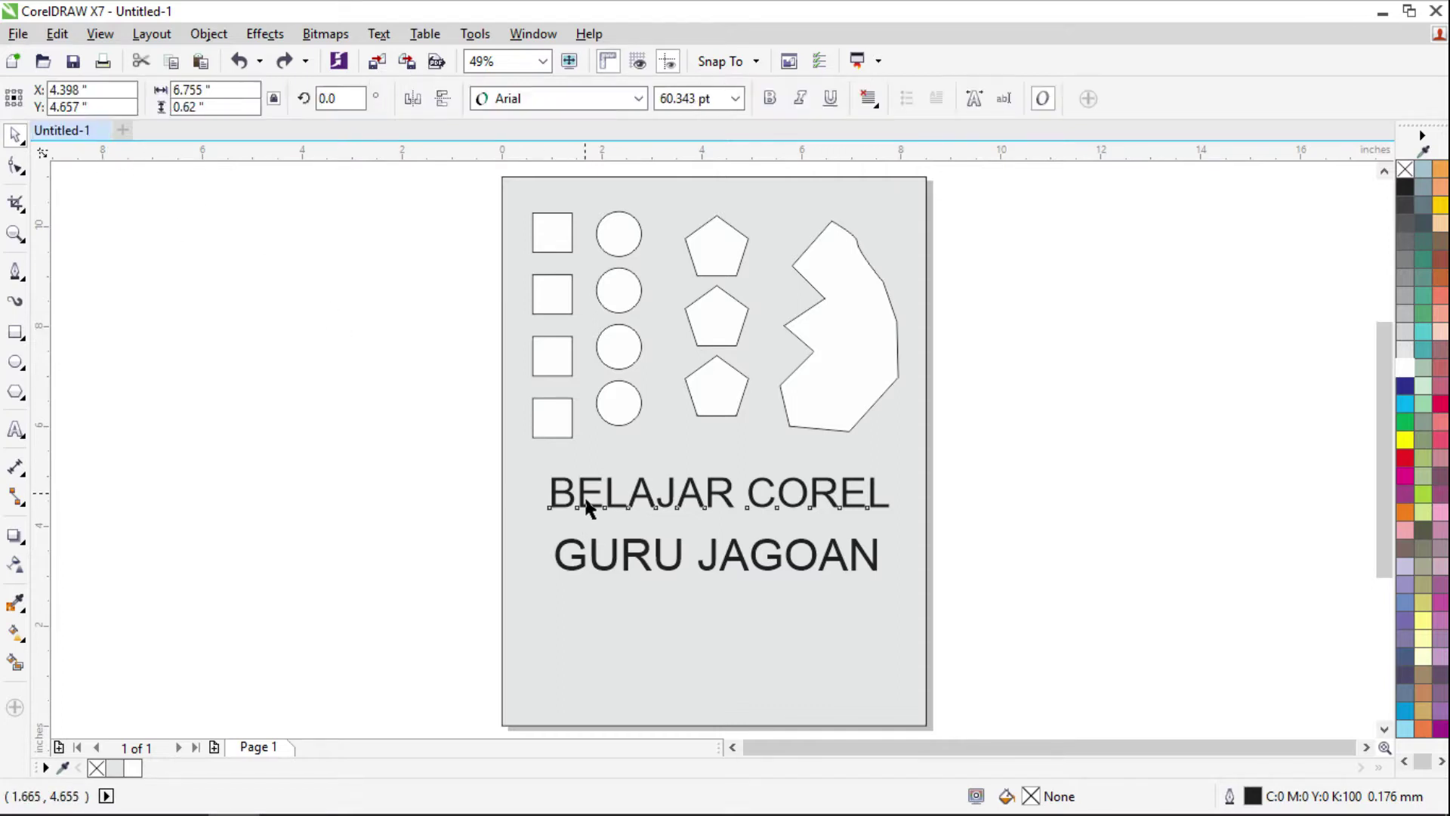
{"action": "left_click", "coordinate": [554, 432]}
{"action": "left_click", "coordinate": [630, 412]}
{"action": "left_click", "coordinate": [712, 404]}
{"action": "left_click", "coordinate": [839, 386]}
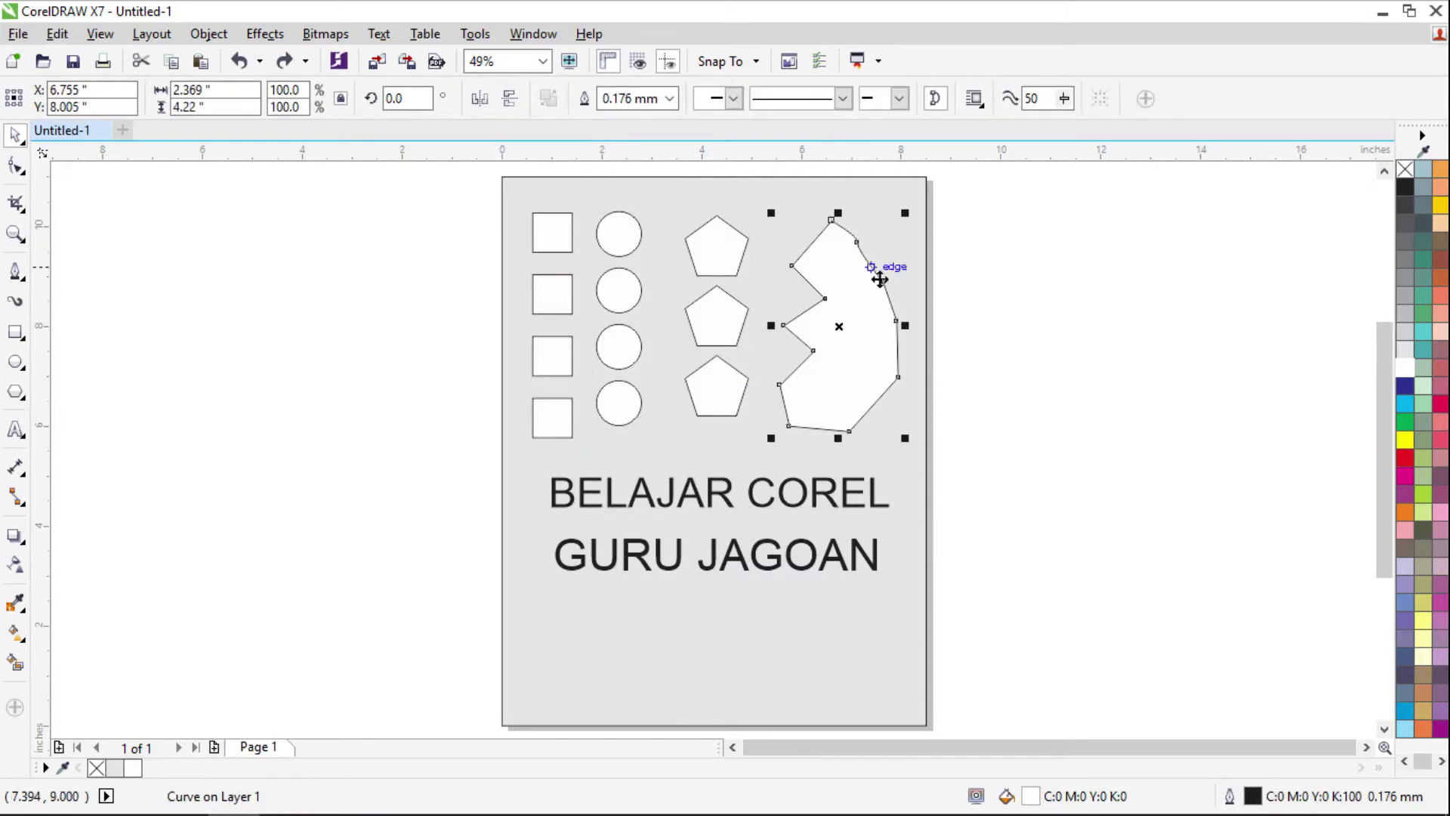
{"action": "left_click", "coordinate": [317, 346]}
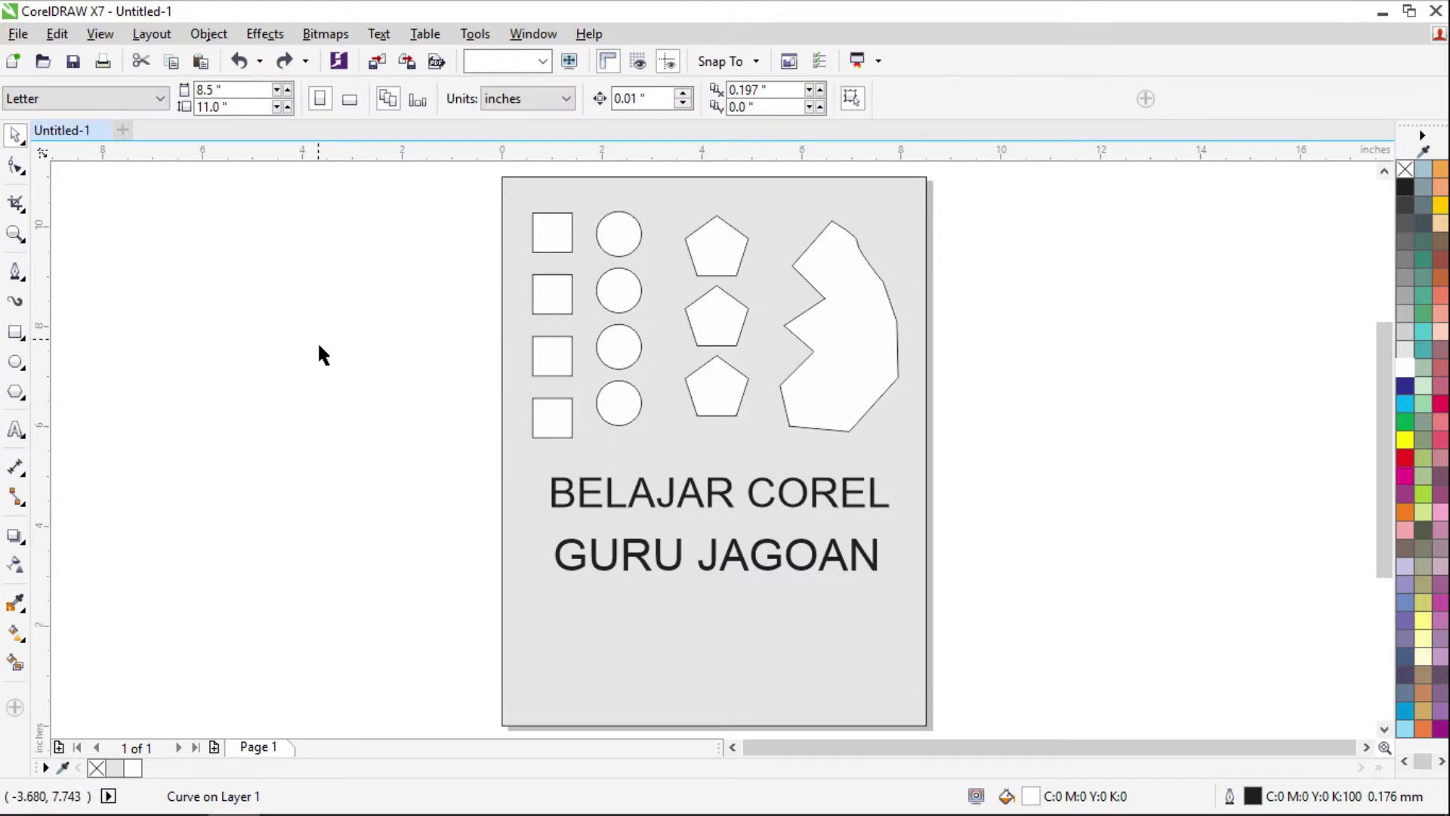
Select all objects on the page at once, delete them, and undo the deletion
{"action": "left_click", "coordinate": [57, 34]}
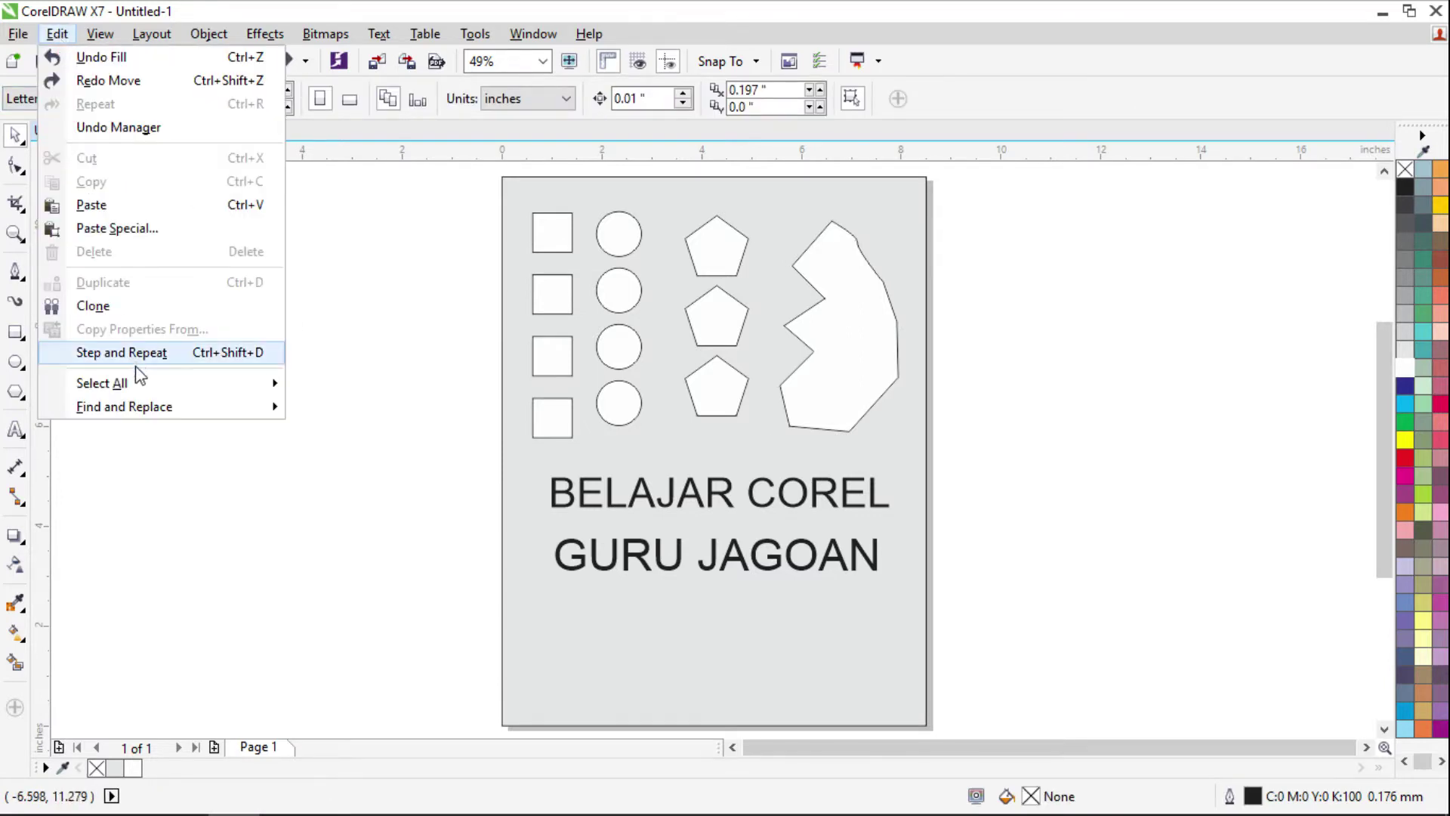
{"action": "mouse_move", "coordinate": [140, 388]}
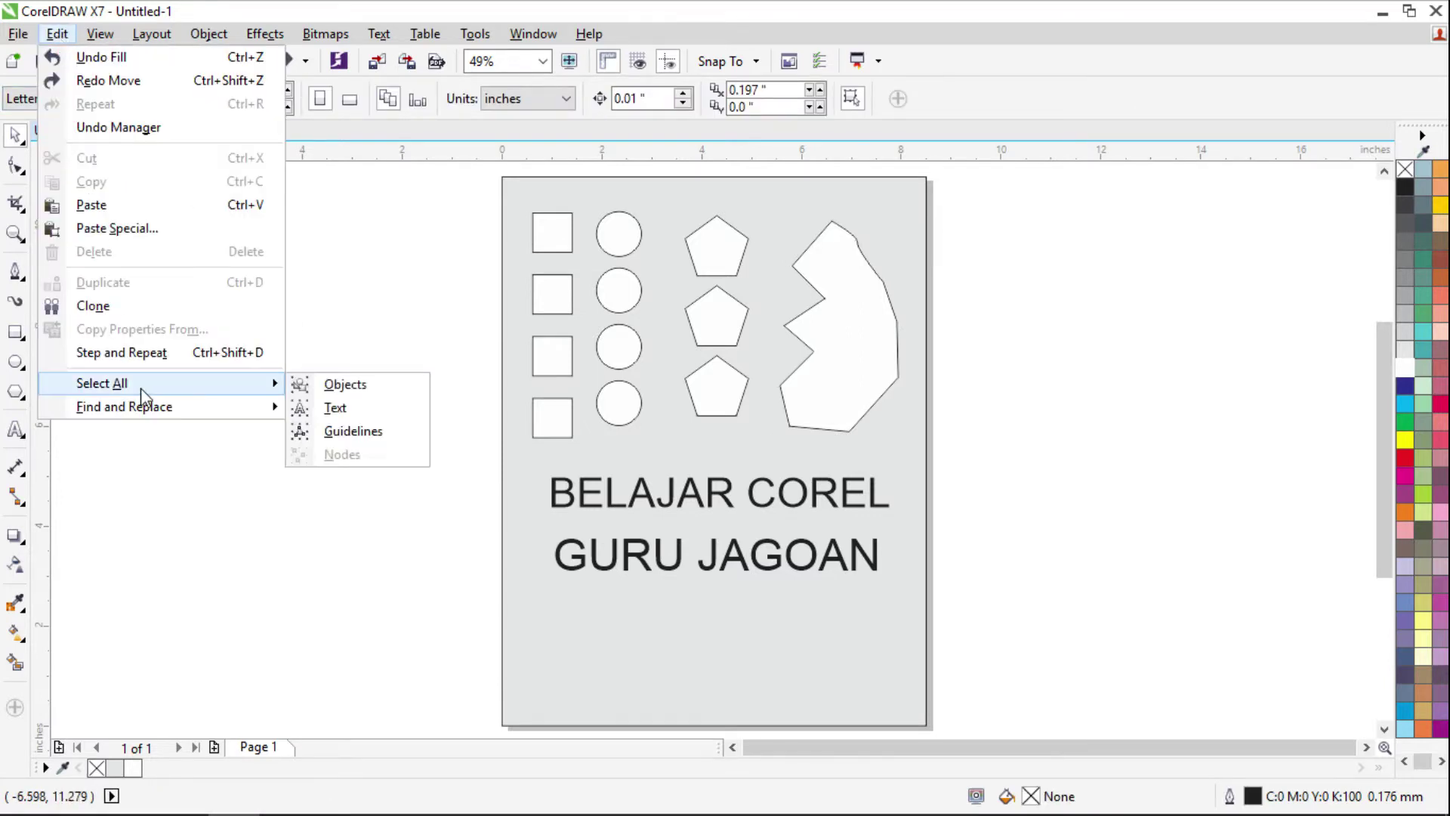
{"action": "left_click", "coordinate": [325, 386]}
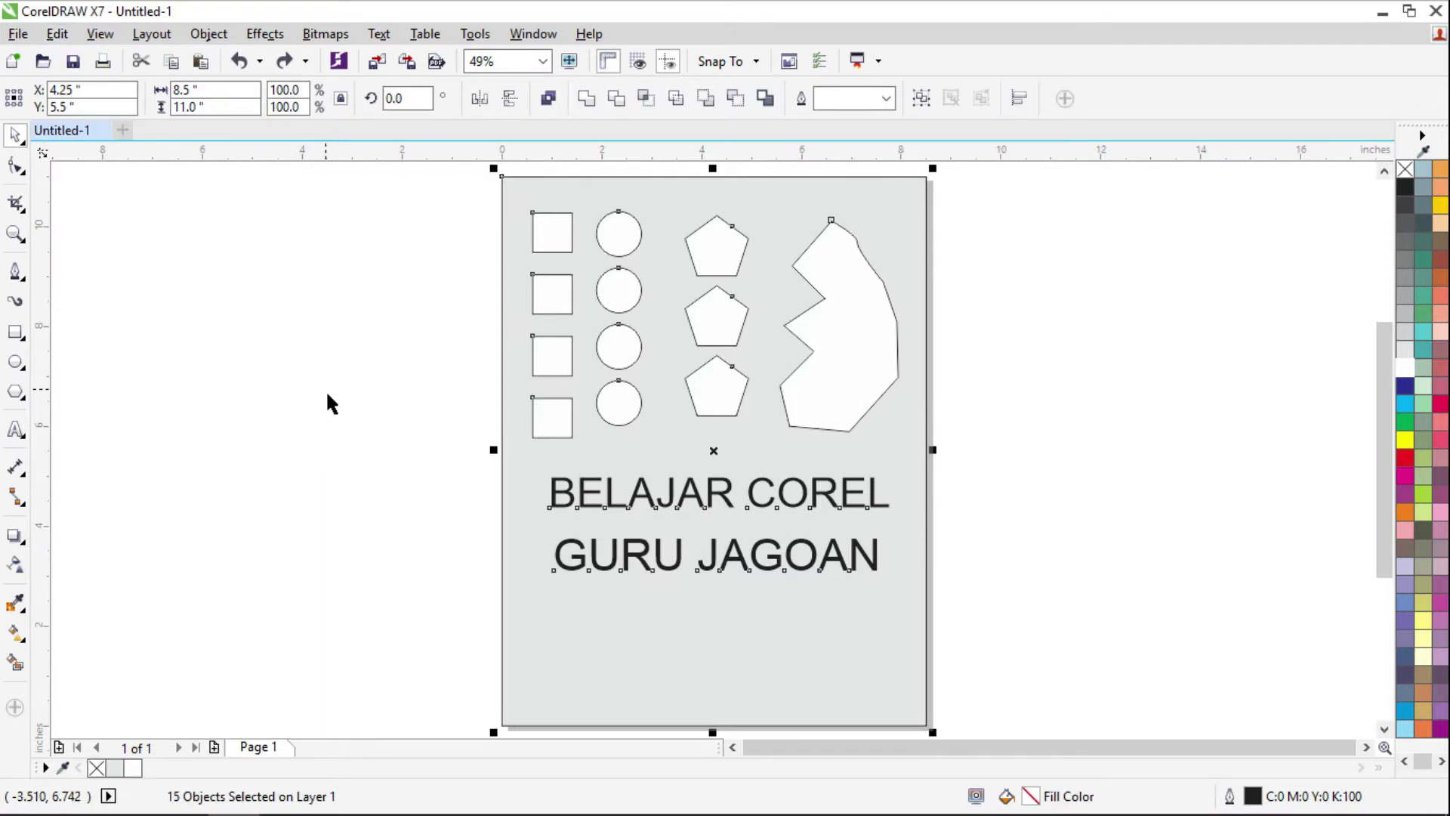
{"action": "left_click", "coordinate": [57, 34]}
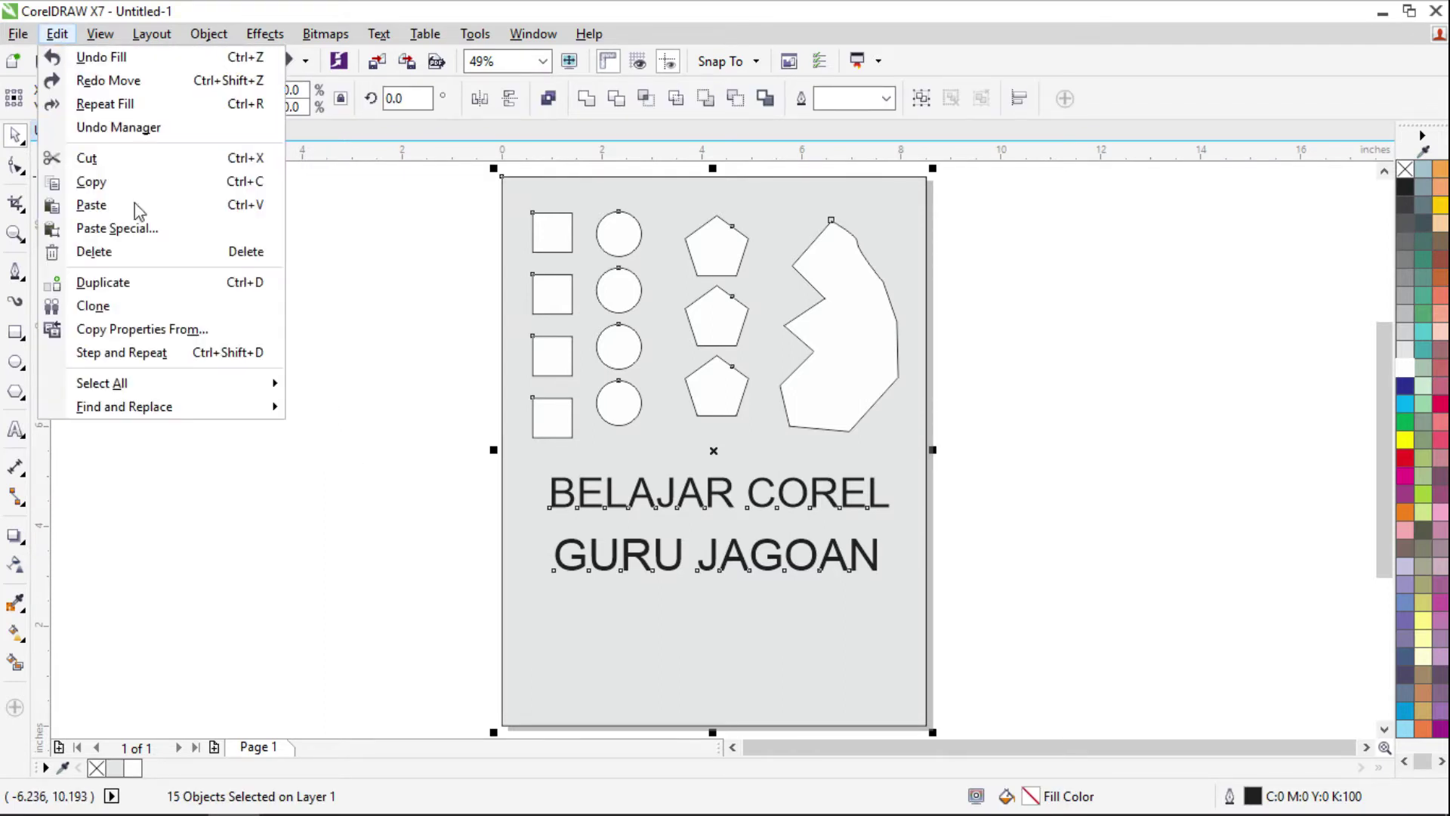
{"action": "left_click", "coordinate": [139, 254]}
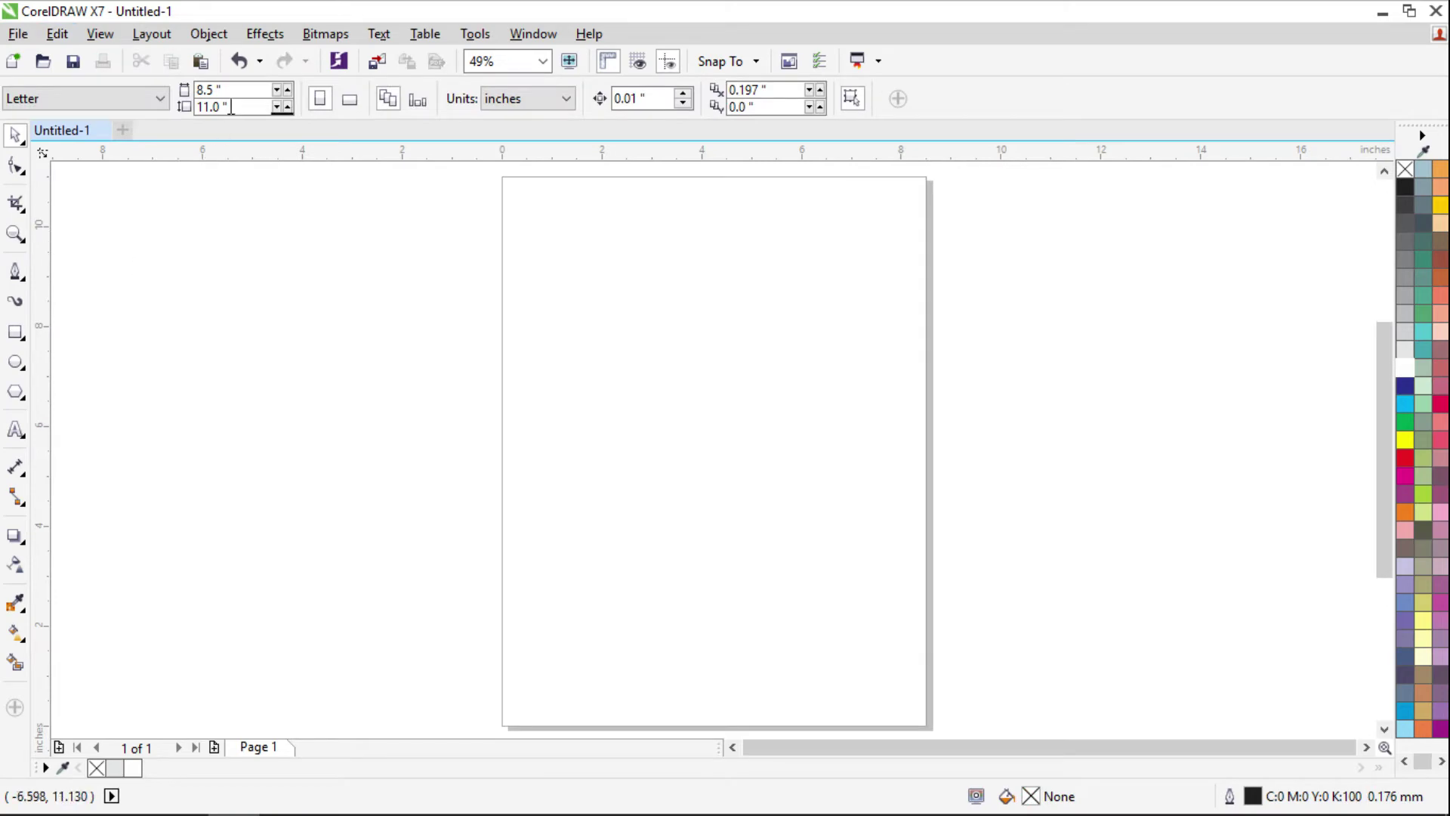
{"action": "left_click", "coordinate": [238, 63]}
{"action": "left_click", "coordinate": [57, 34]}
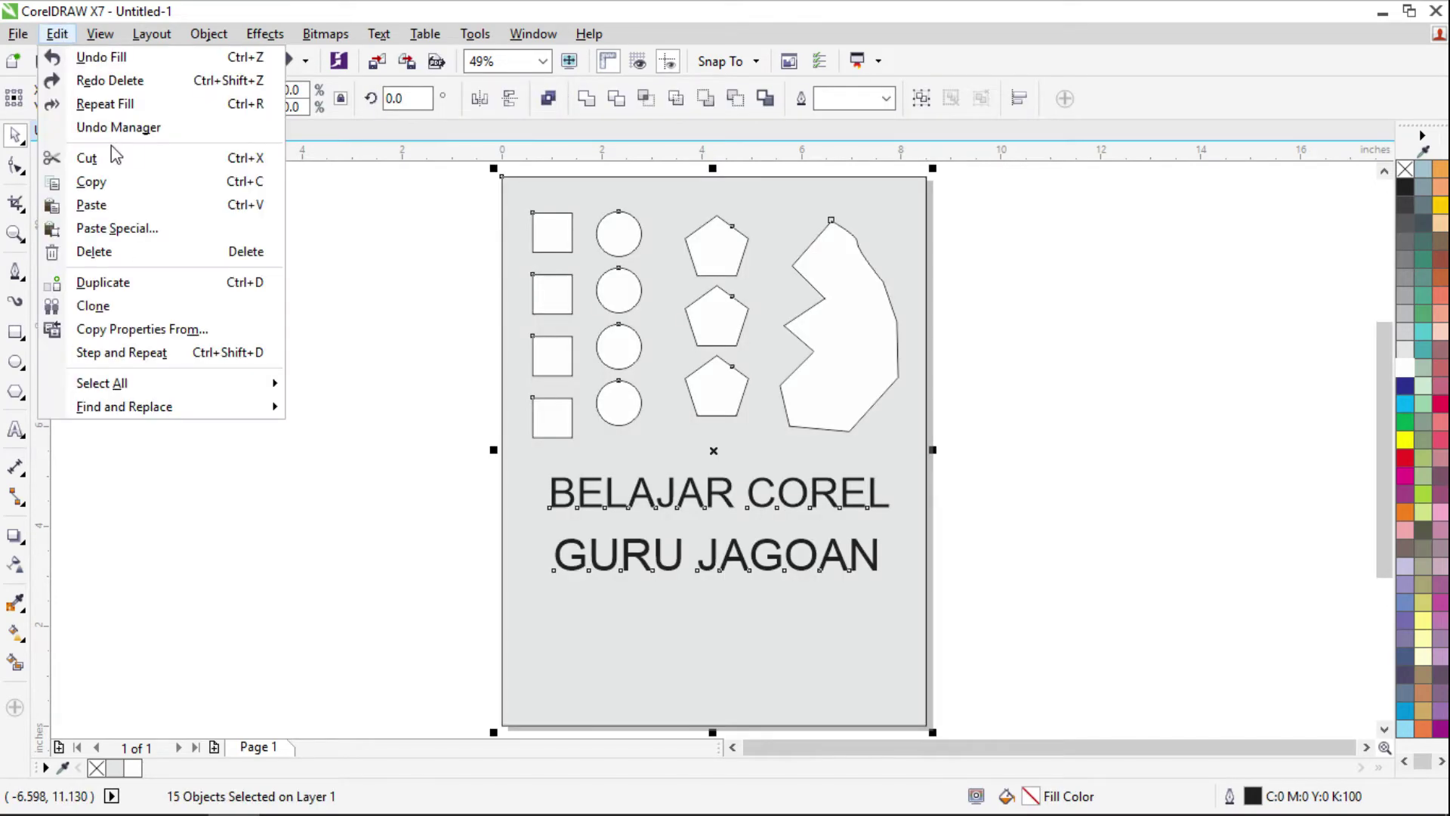
{"action": "mouse_move", "coordinate": [150, 388]}
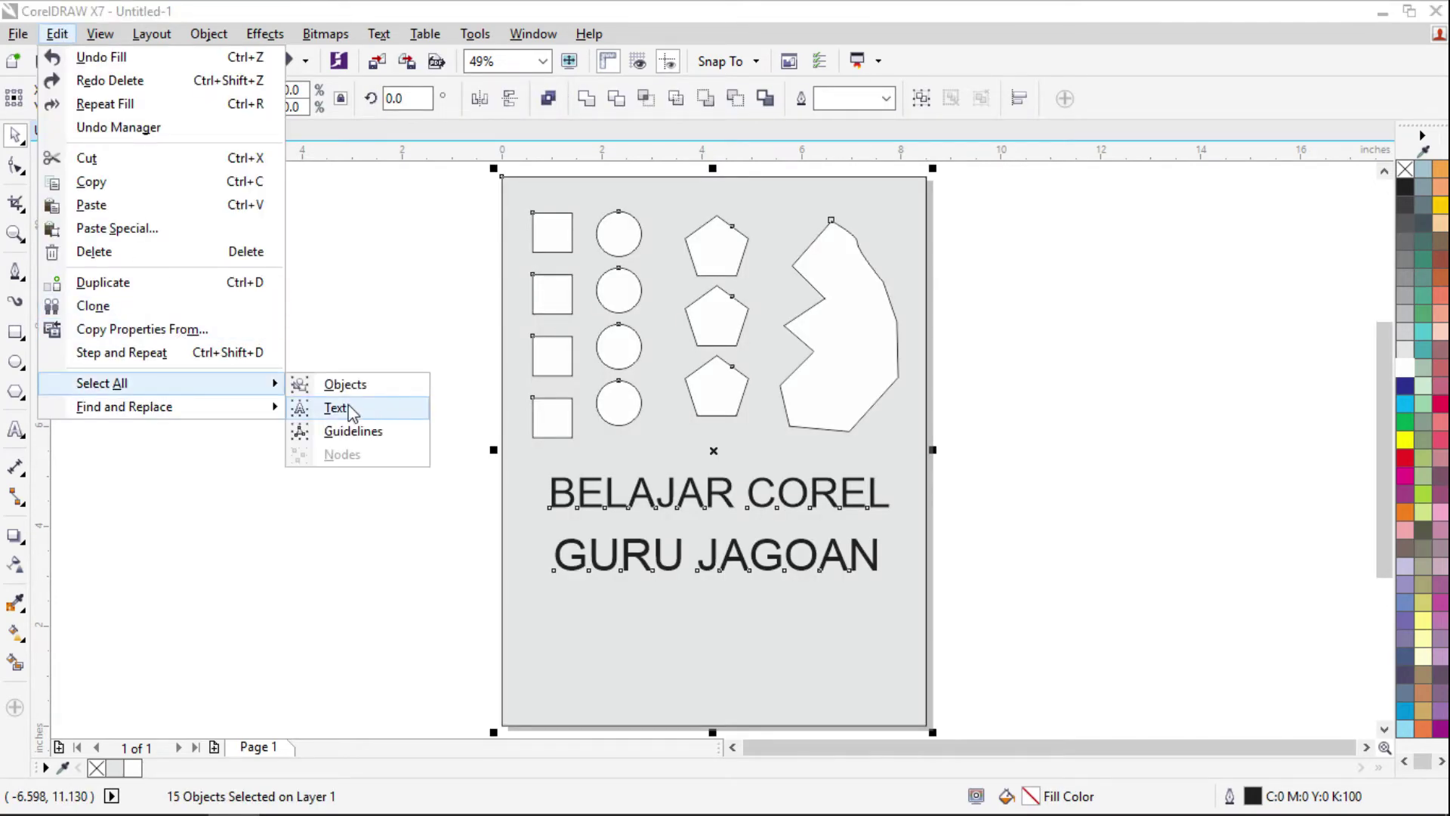
{"action": "left_click", "coordinate": [362, 320]}
{"action": "left_click", "coordinate": [654, 456]}
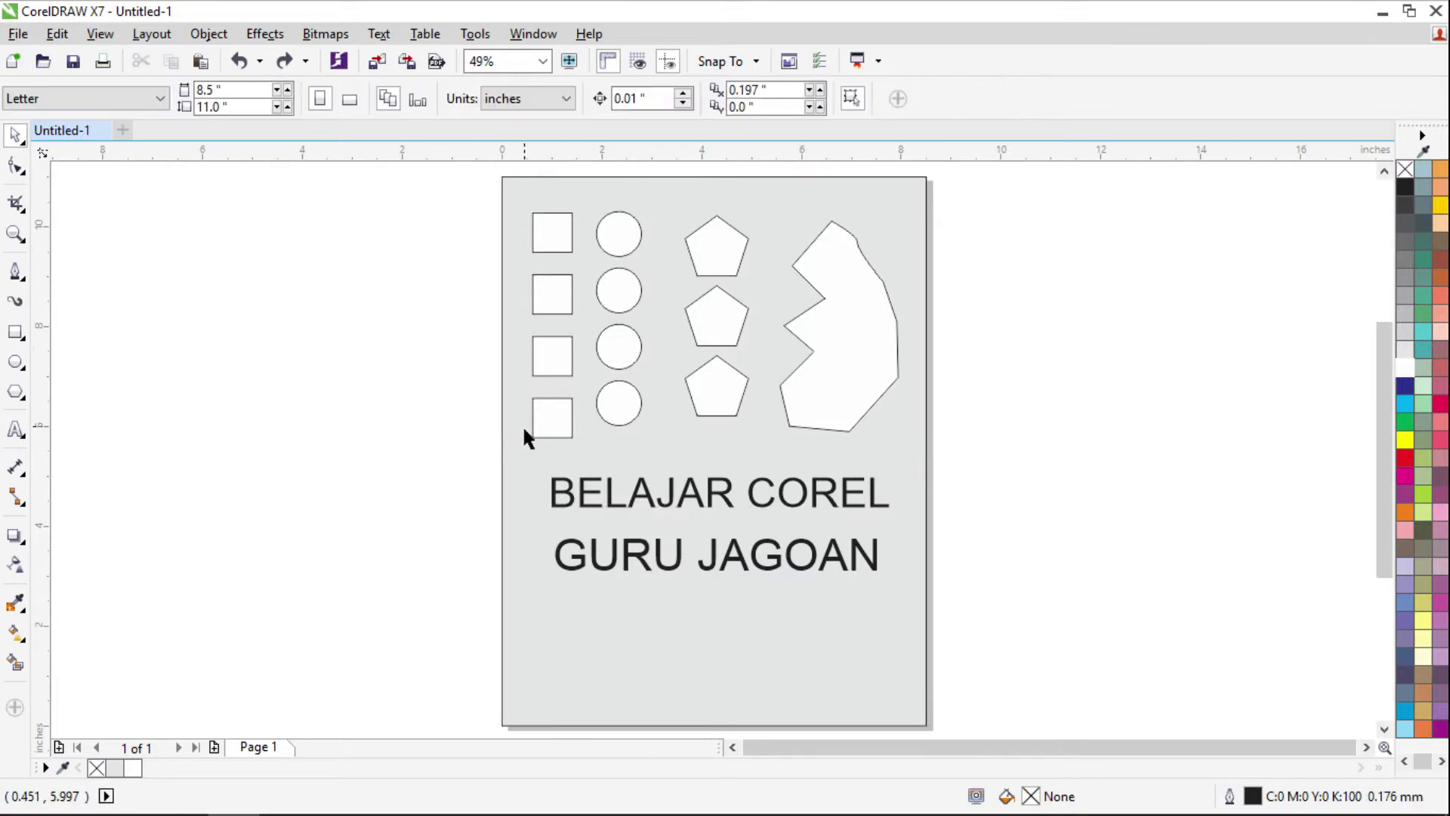
Select all text objects only, try moving both text lines to the right, and undo the move
{"action": "left_click", "coordinate": [57, 34]}
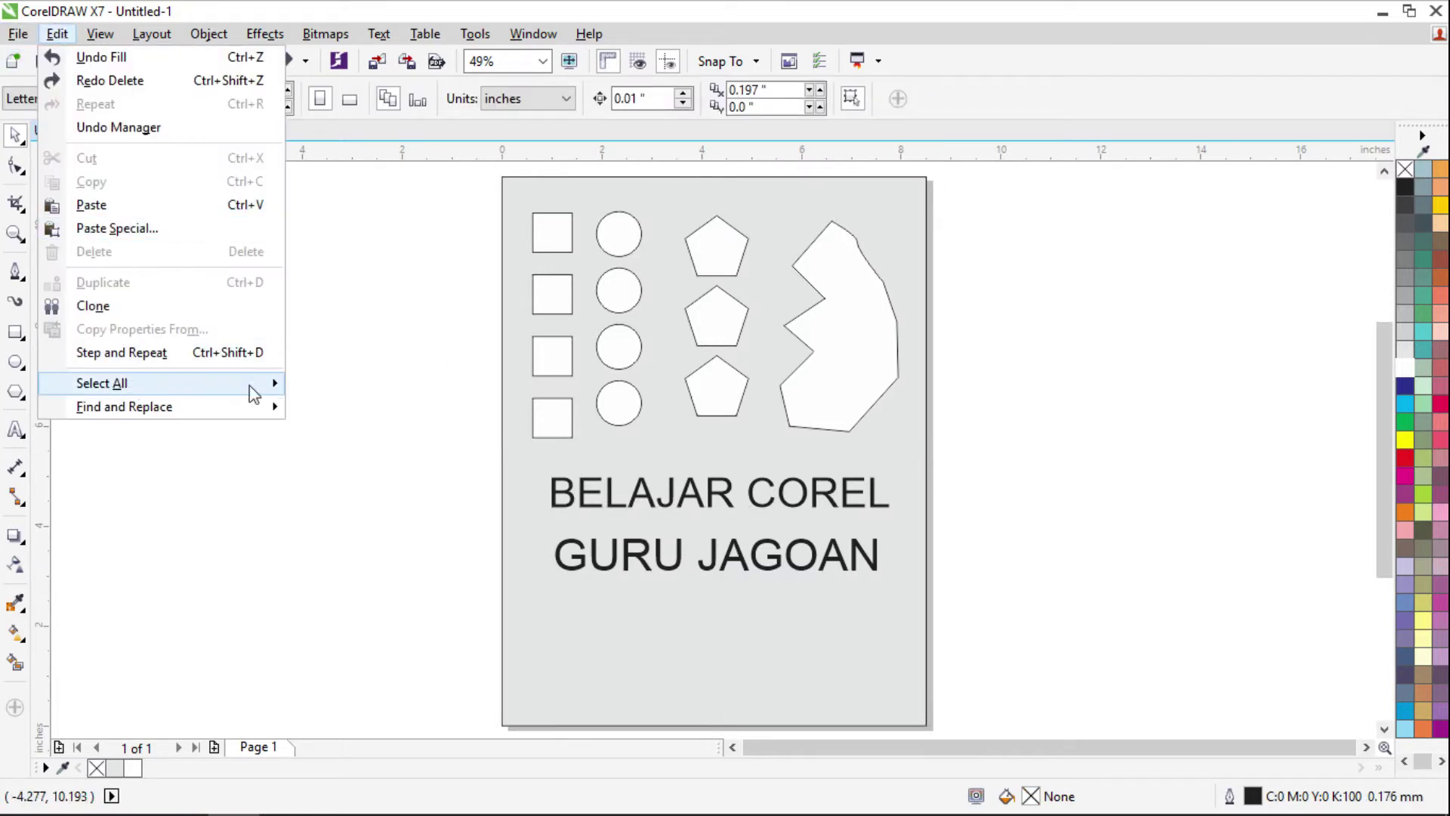
{"action": "mouse_move", "coordinate": [184, 382]}
{"action": "left_click", "coordinate": [340, 410]}
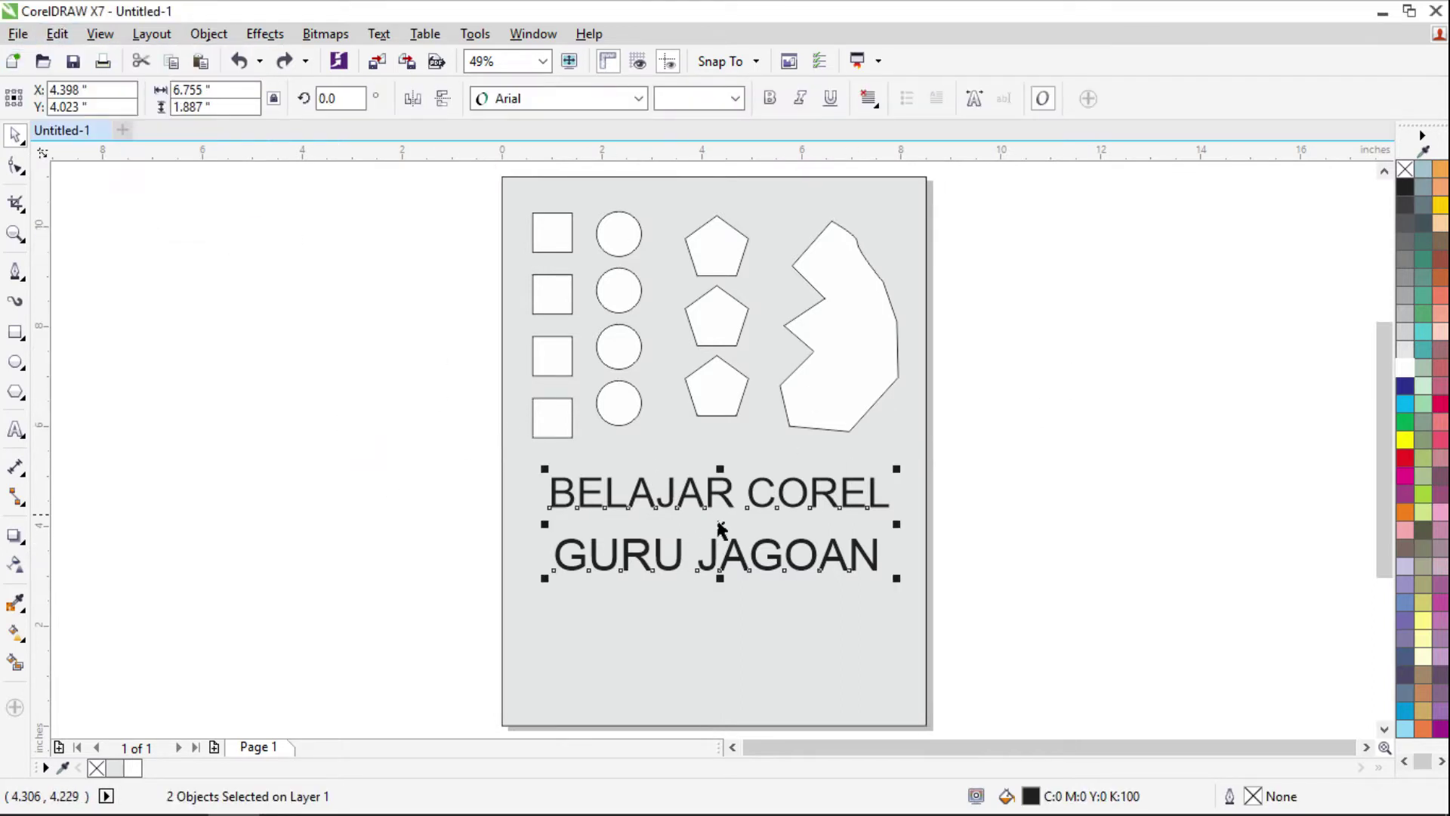
{"action": "left_click_drag", "start_coordinate": [735, 542], "coordinate": [941, 525]}
{"action": "key", "text": "ctrl+z"}
{"action": "left_click", "coordinate": [1010, 485]}
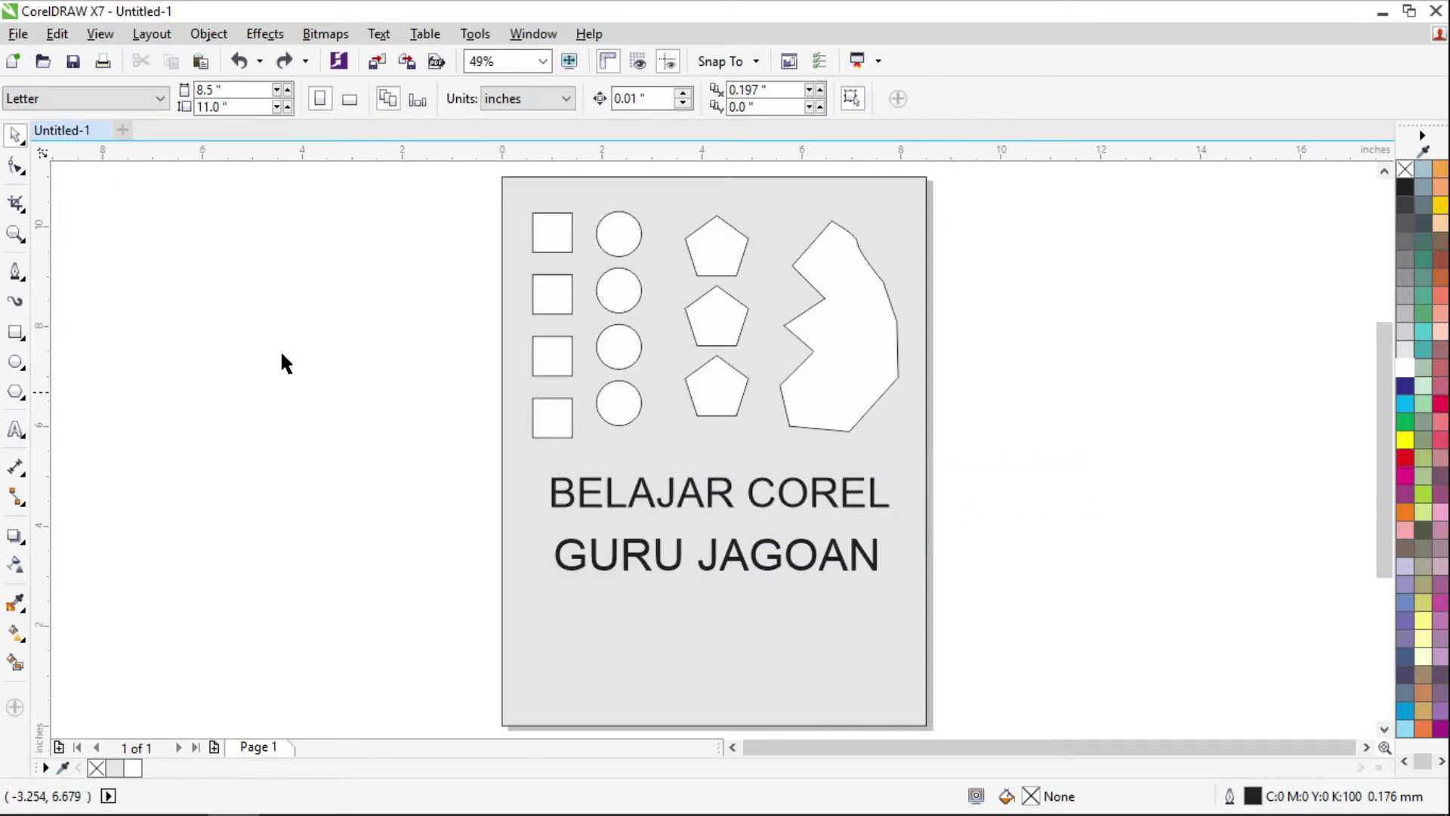
{"action": "left_click", "coordinate": [57, 33]}
{"action": "mouse_move", "coordinate": [168, 385]}
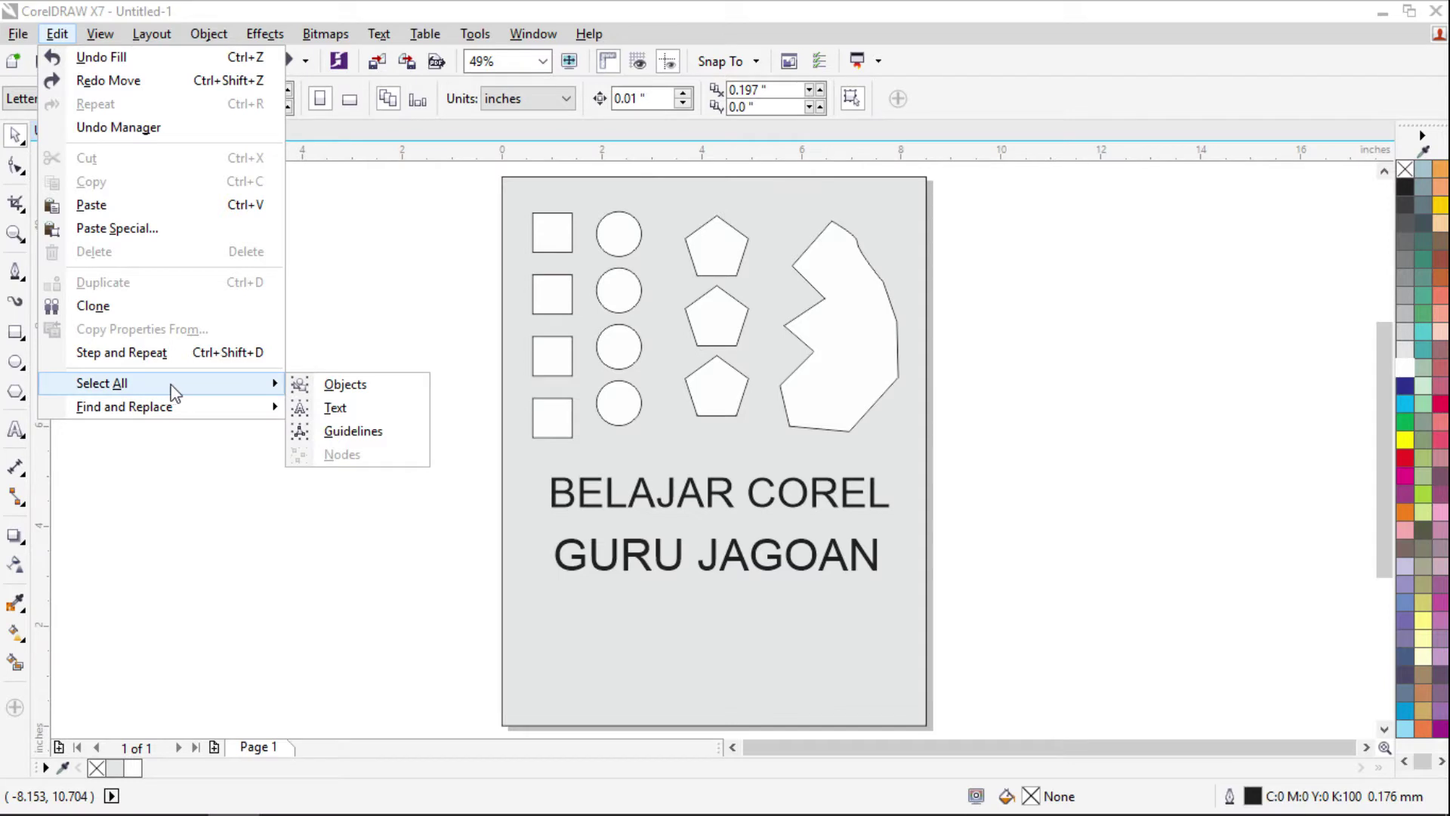
{"action": "left_click", "coordinate": [408, 257]}
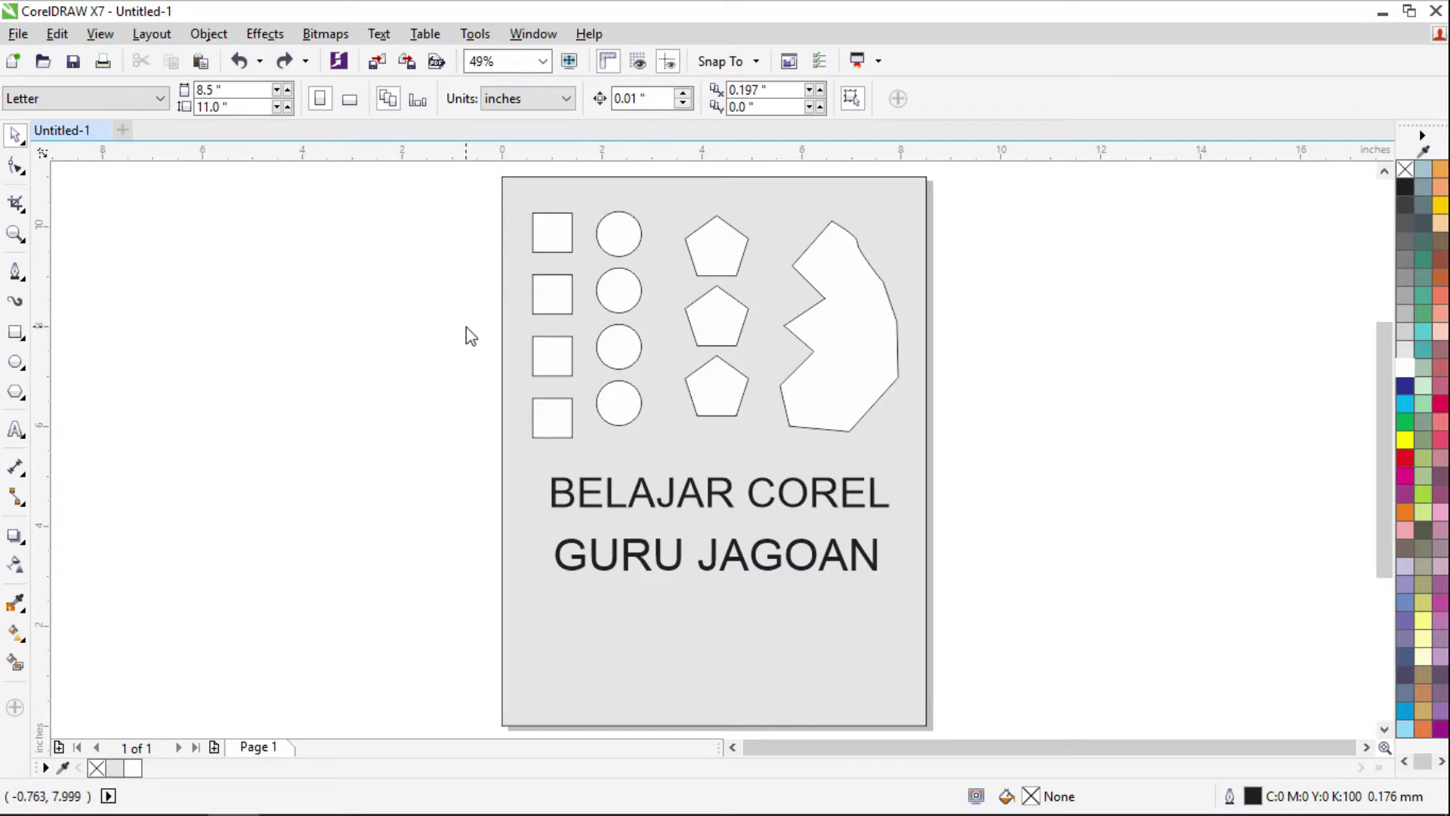
Place vertical guidelines at about 0.615 and 7.939 inches and horizontal guidelines at about 10.278 inches and near the page's lower edge
{"action": "left_click_drag", "start_coordinate": [501, 330], "coordinate": [532, 335]}
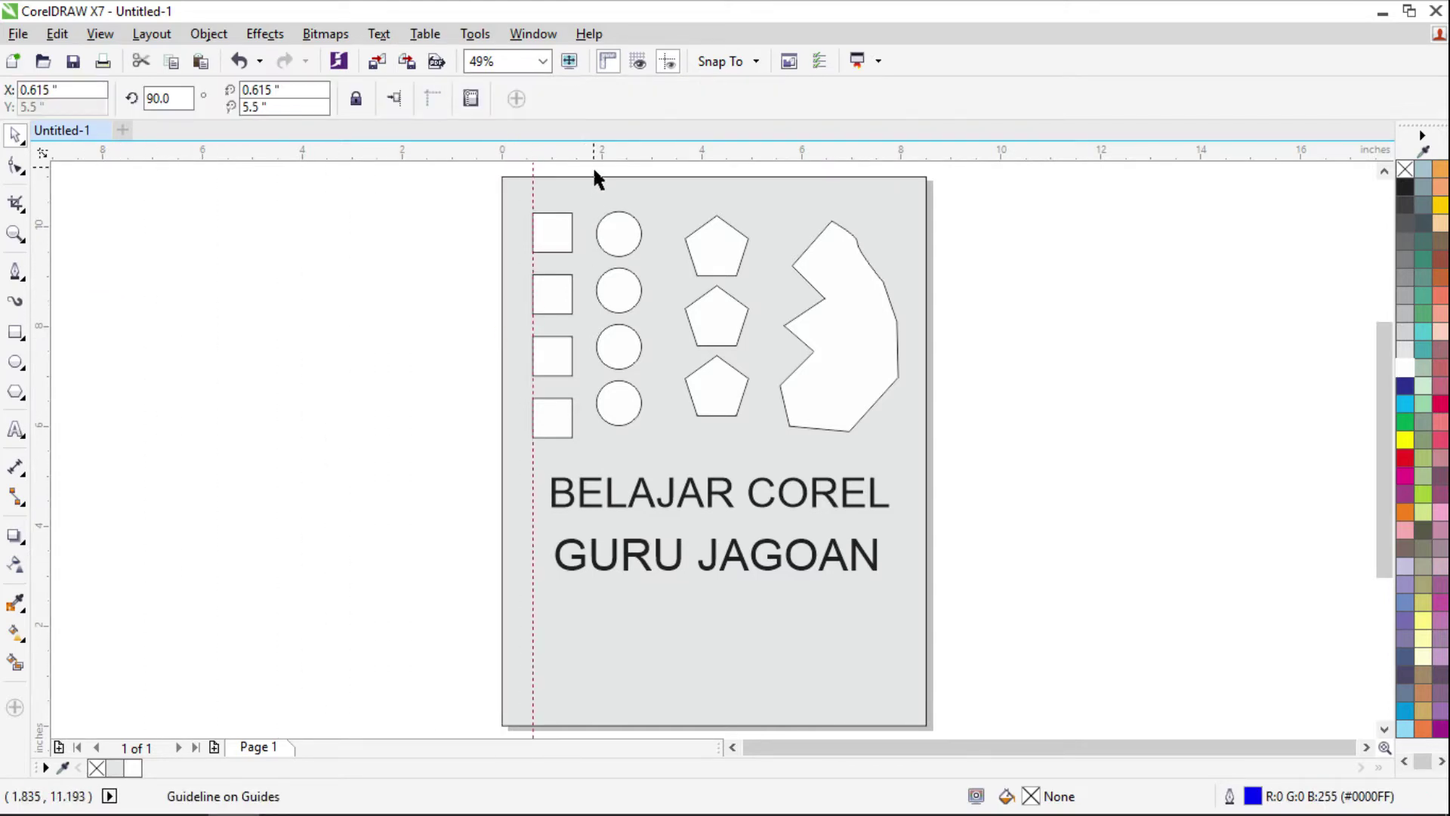
{"action": "left_click_drag", "start_coordinate": [594, 149], "coordinate": [580, 213]}
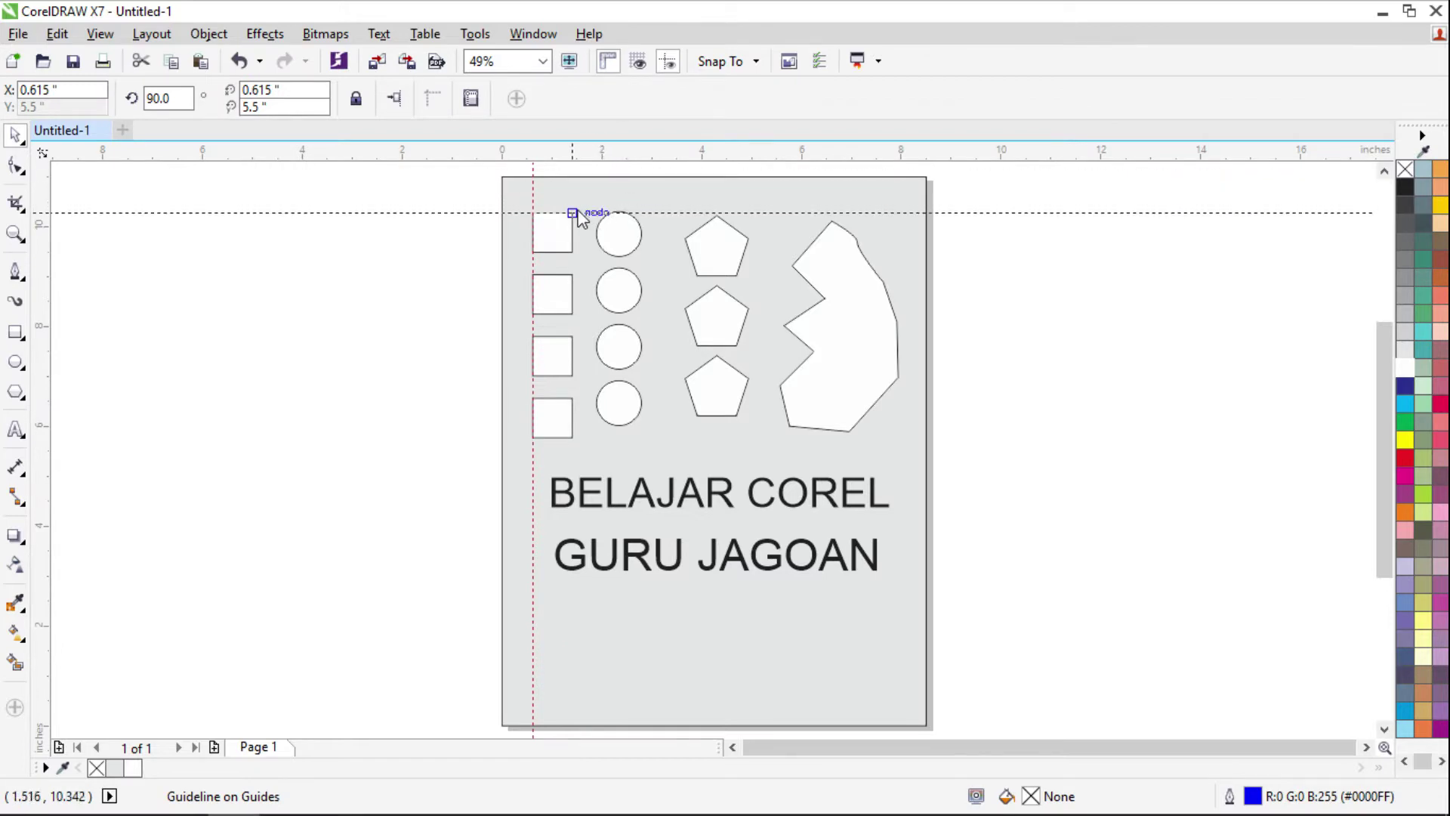
{"action": "left_click_drag", "start_coordinate": [37, 280], "coordinate": [902, 377]}
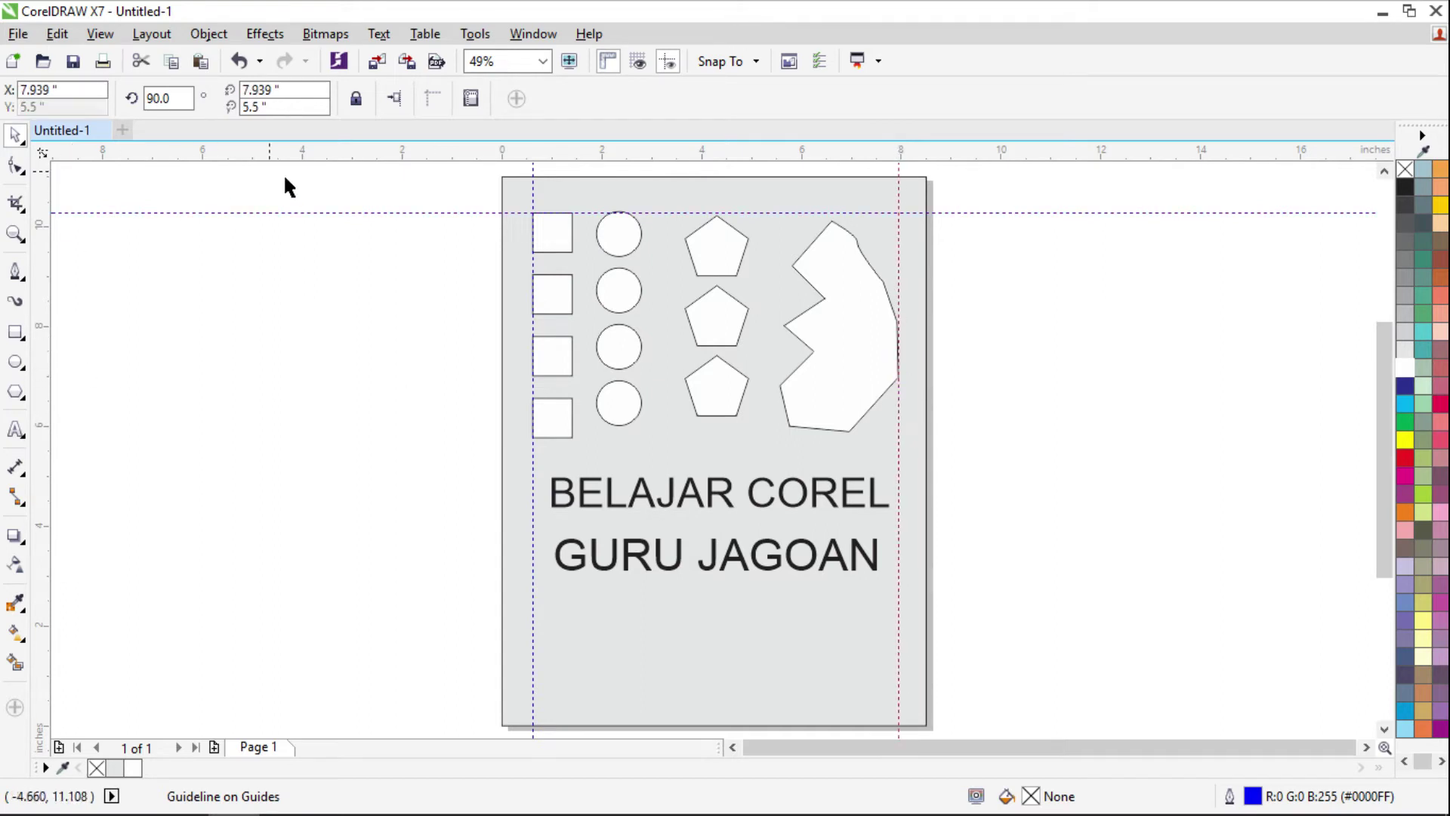
{"action": "left_click_drag", "start_coordinate": [533, 153], "coordinate": [645, 689]}
{"action": "left_click", "coordinate": [1049, 471]}
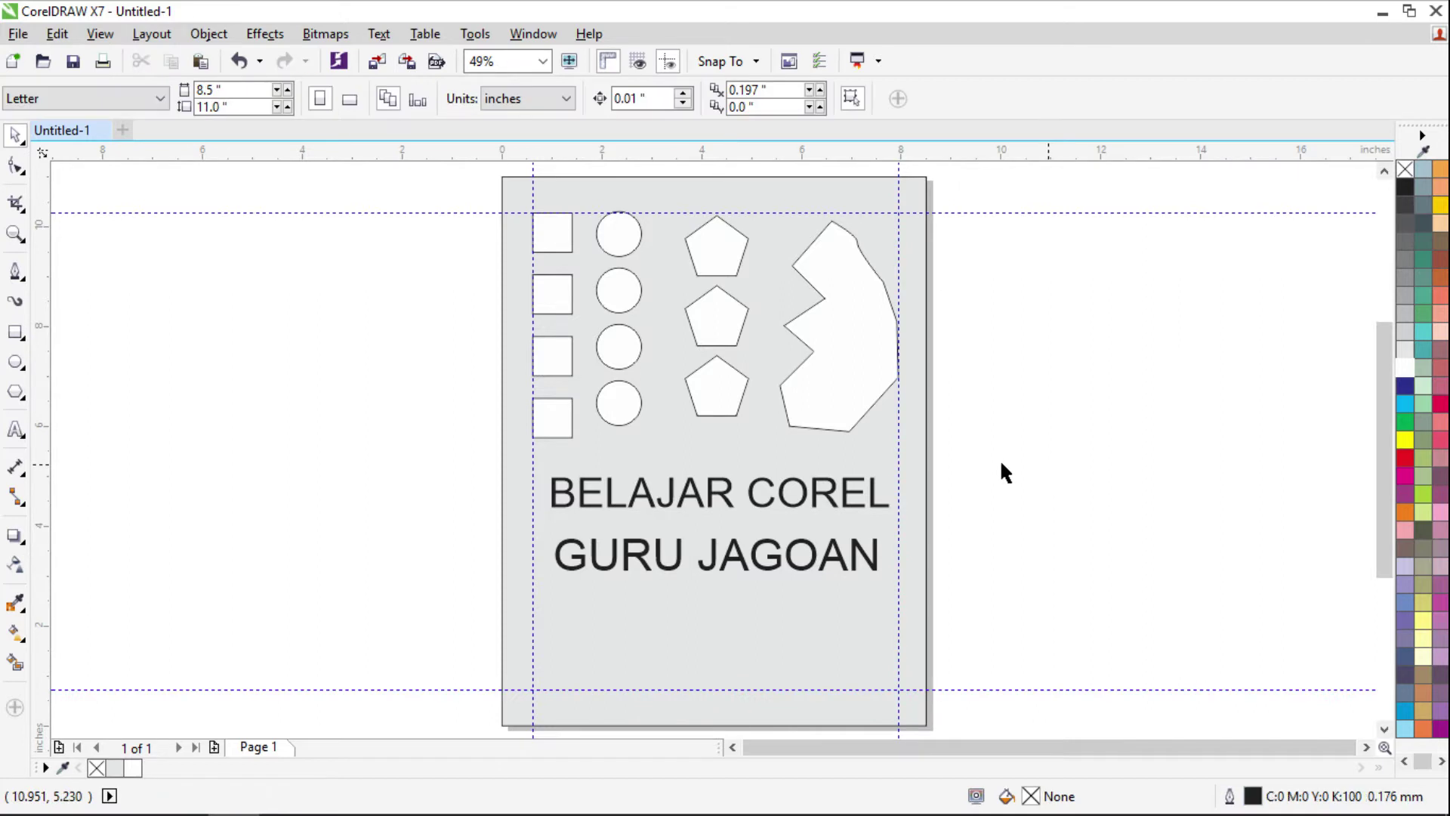
{"action": "left_click", "coordinate": [477, 226]}
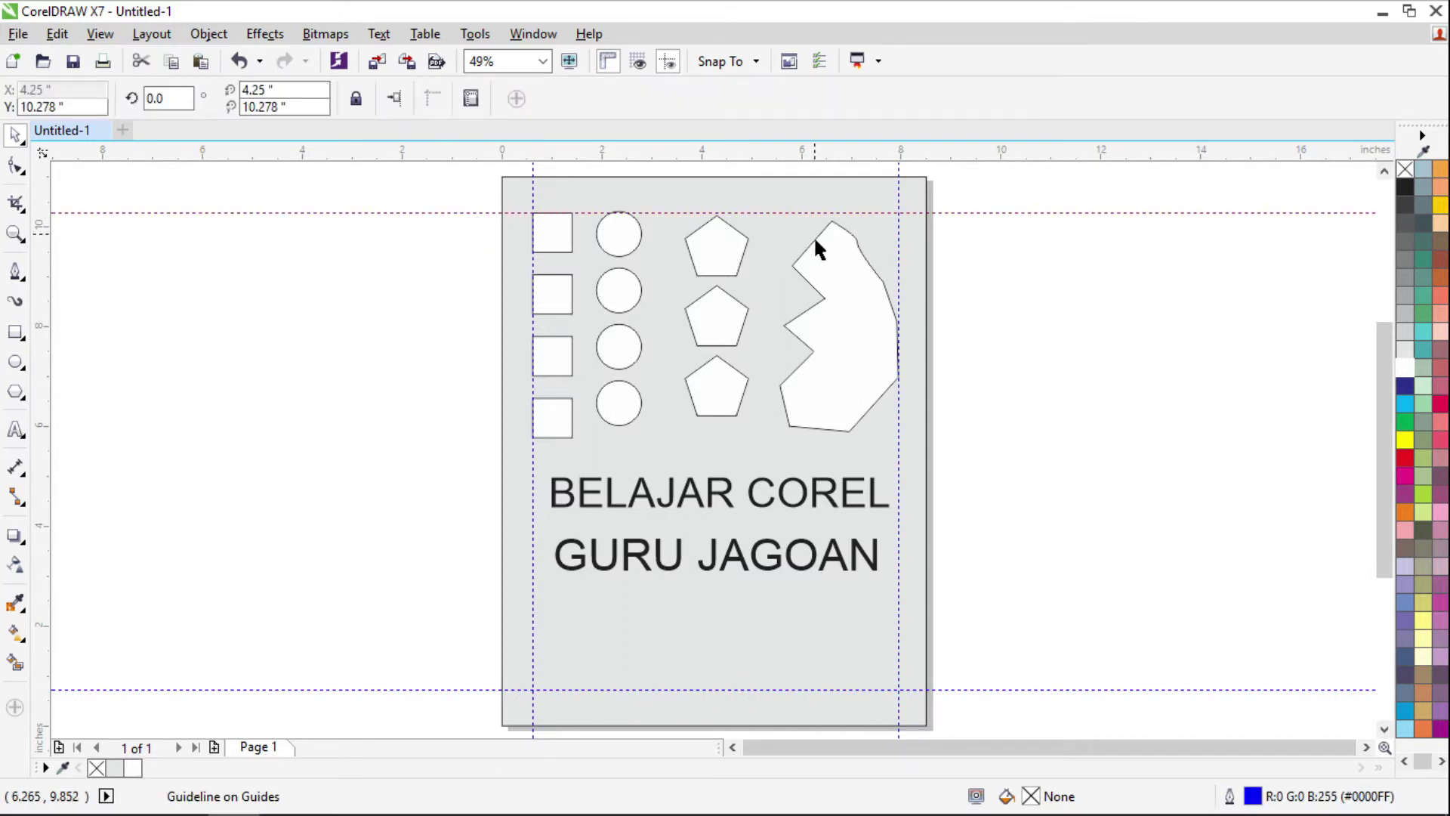
{"action": "left_click", "coordinate": [384, 373]}
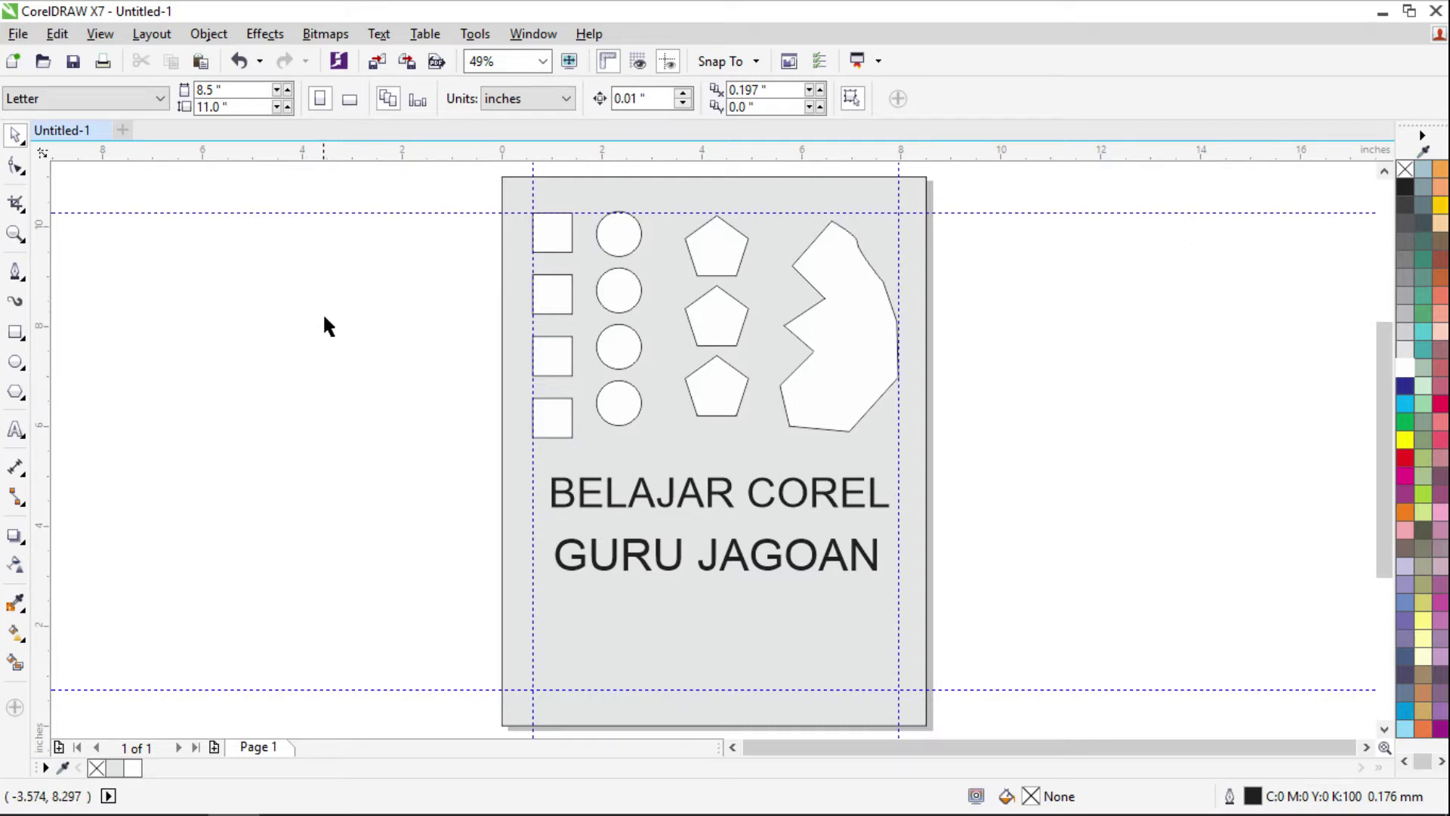
{"action": "left_click", "coordinate": [58, 34]}
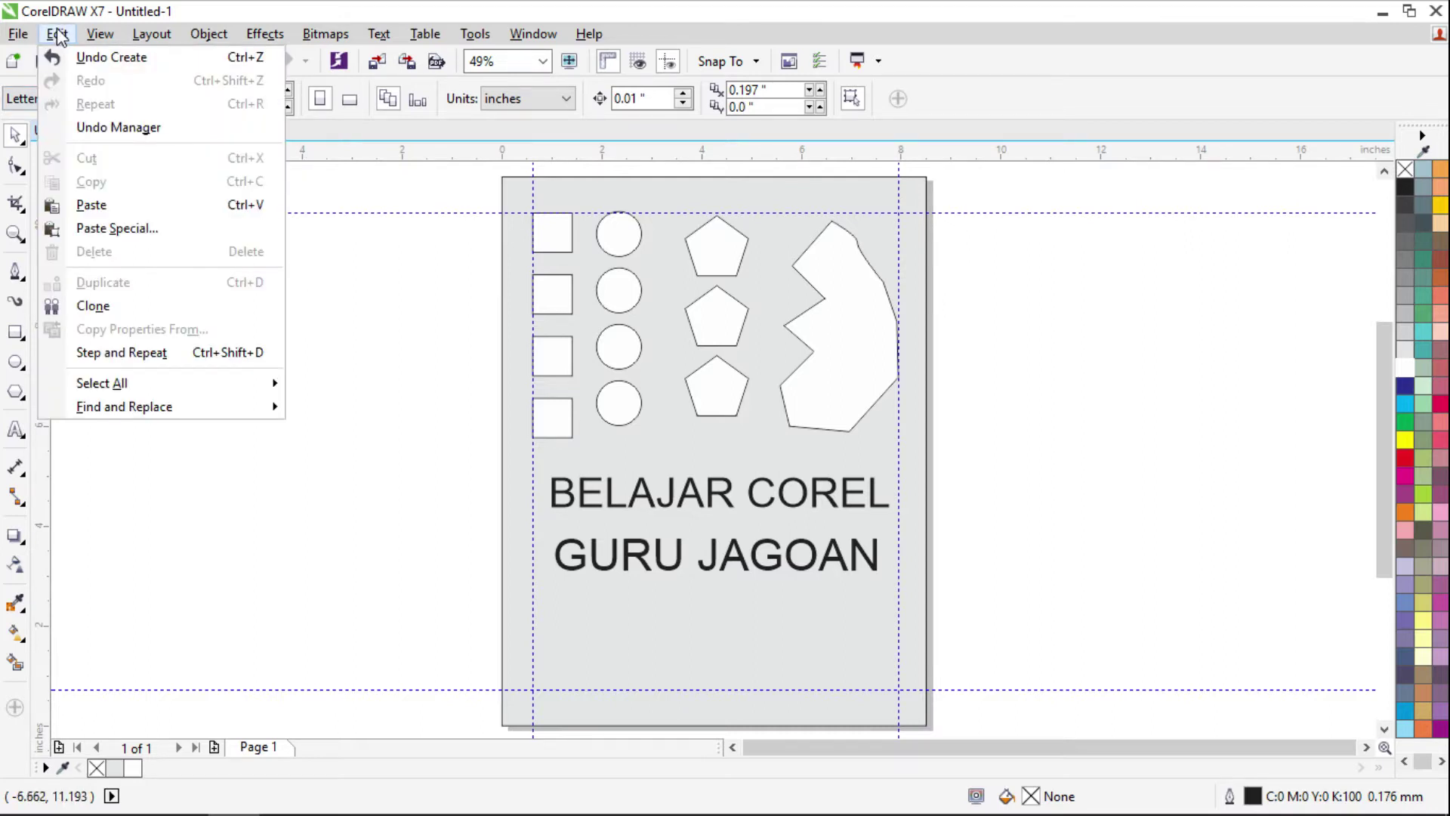
{"action": "mouse_move", "coordinate": [145, 383]}
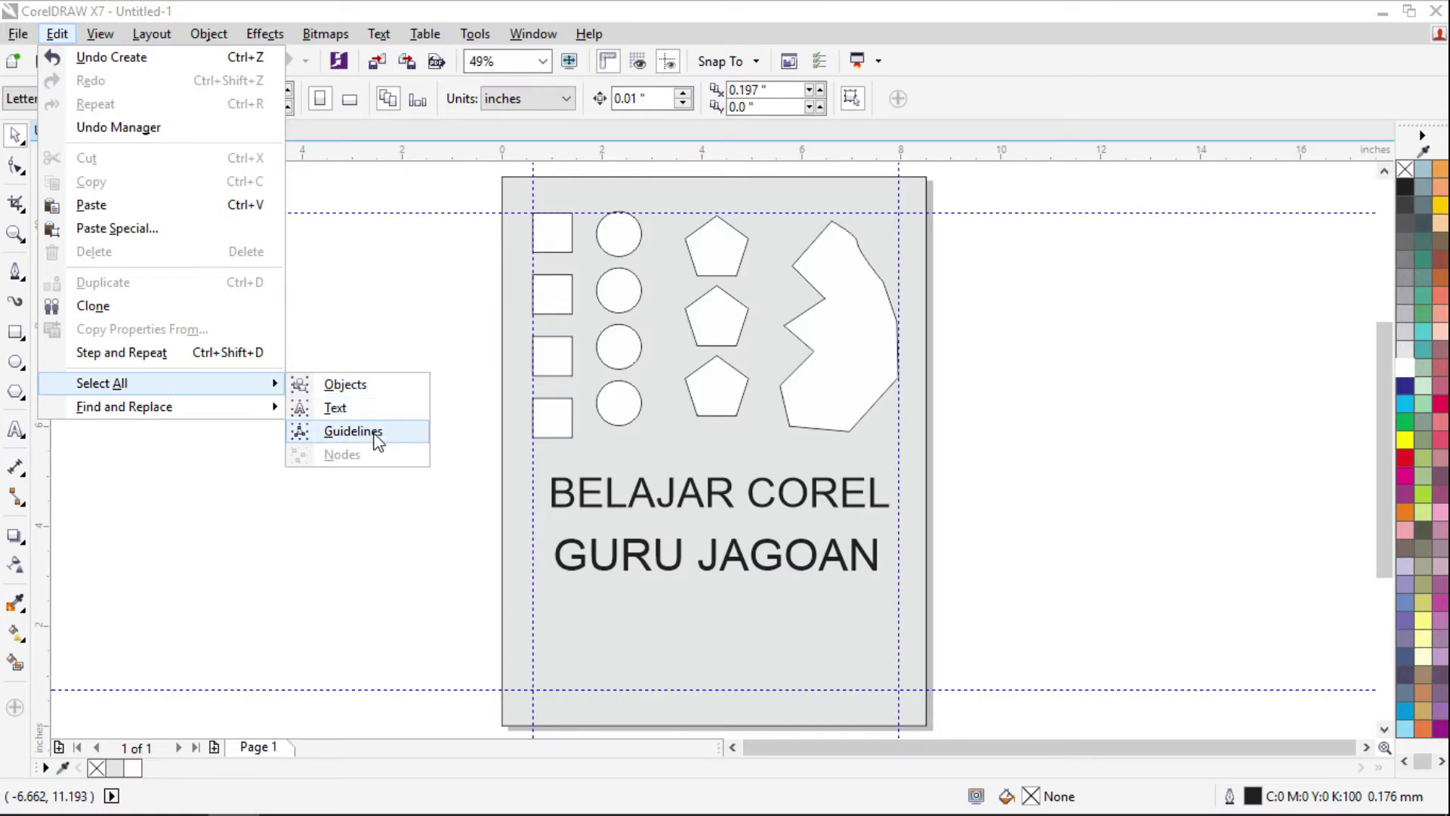
{"action": "left_click", "coordinate": [423, 292]}
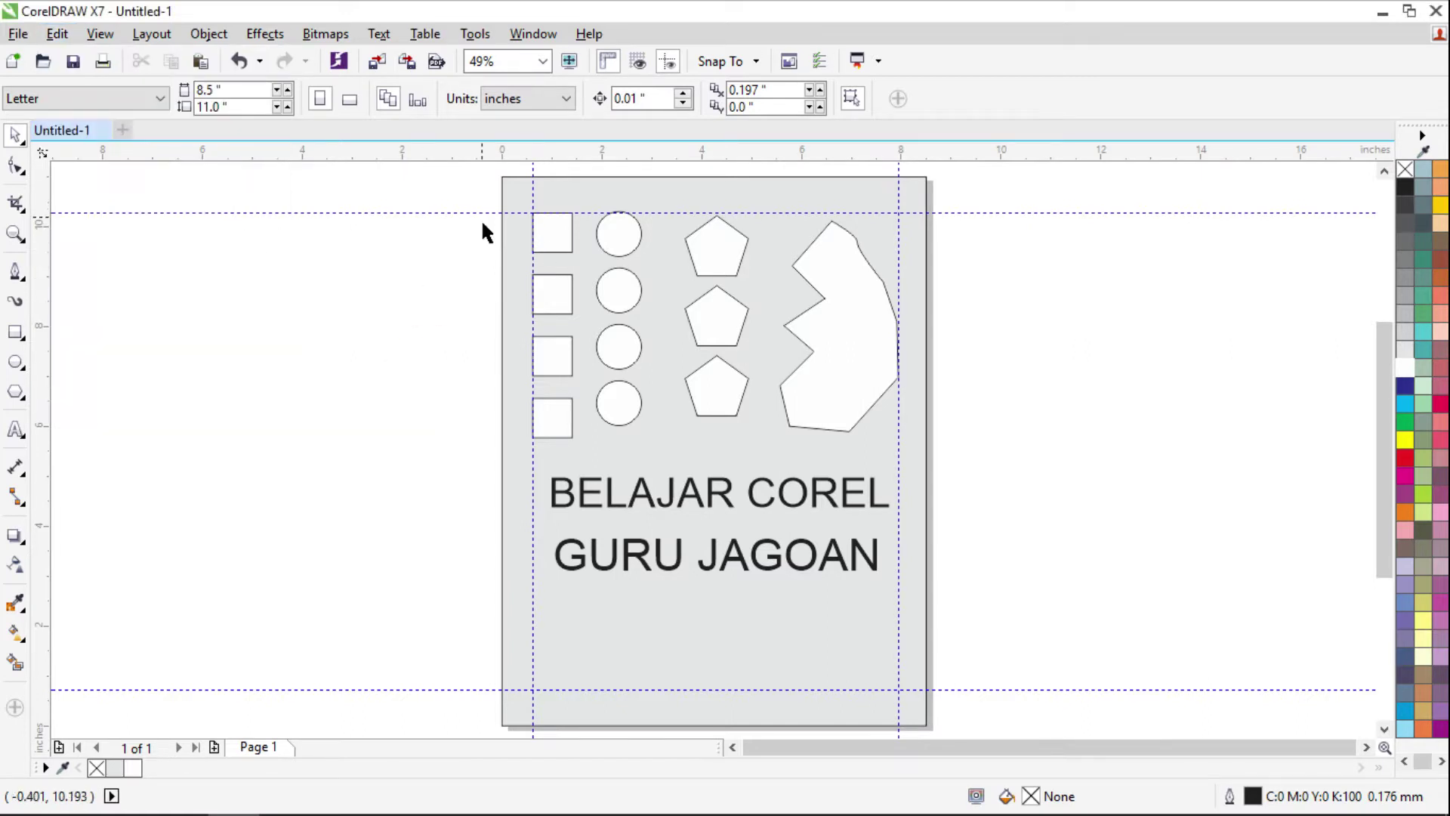
{"action": "scroll", "coordinate": [483, 219], "scroll_direction": "up", "scroll_amount": 5}
{"action": "scroll", "coordinate": [632, 257], "scroll_direction": "down", "scroll_amount": 5}
Select all guidelines at once and delete them
{"action": "left_click", "coordinate": [55, 34]}
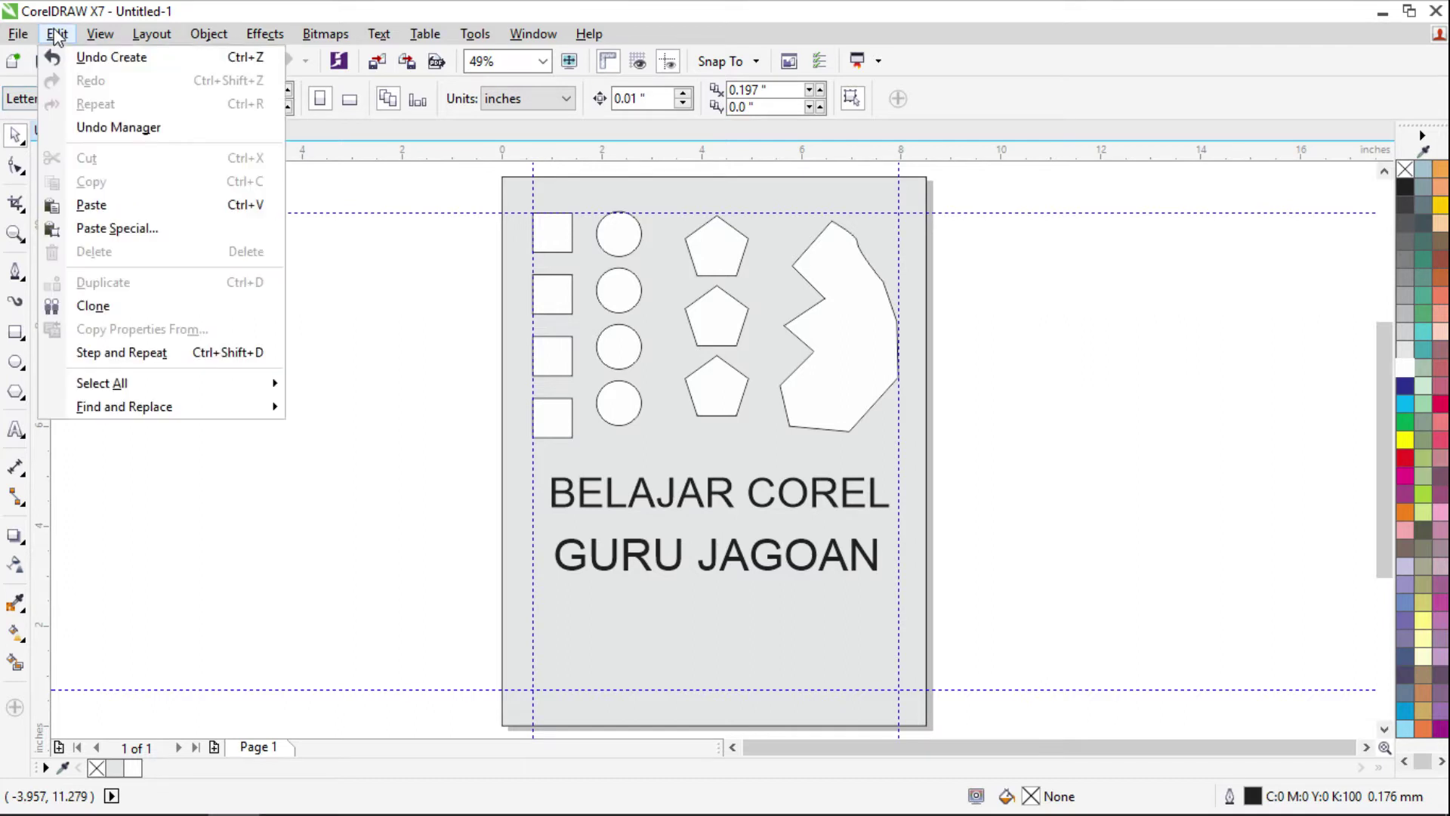
{"action": "mouse_move", "coordinate": [108, 383]}
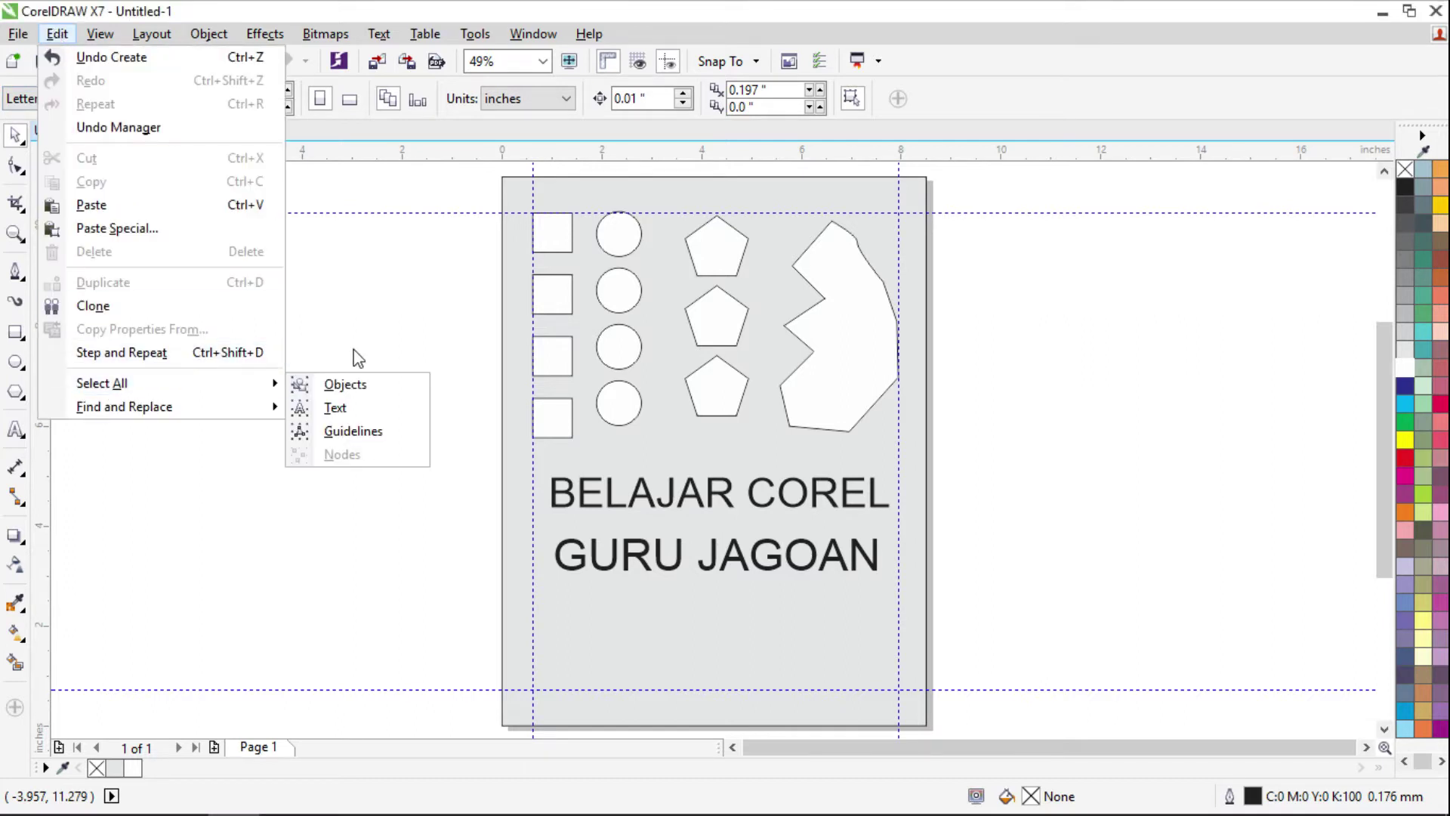
{"action": "left_click", "coordinate": [377, 430]}
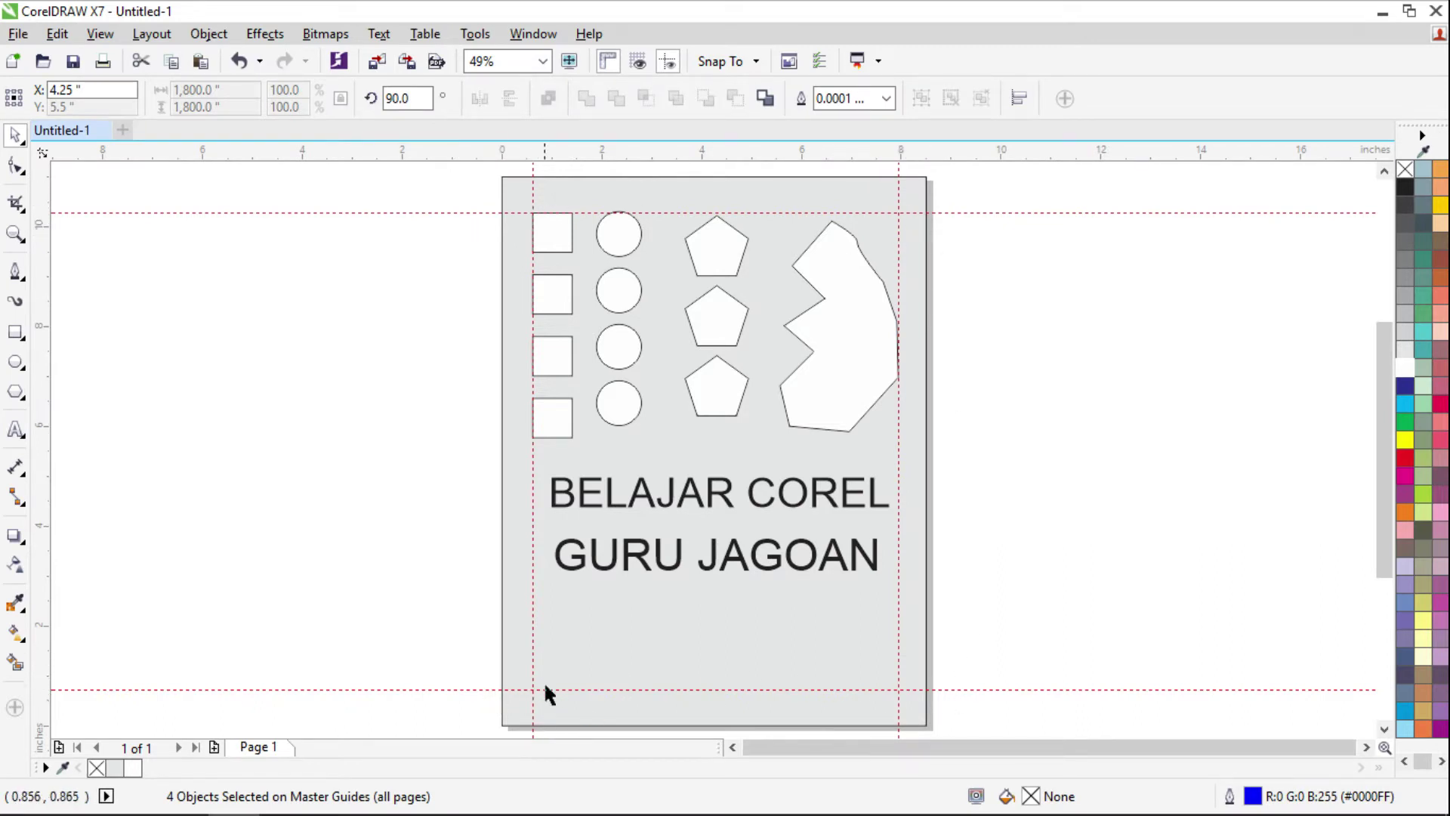
{"action": "left_click", "coordinate": [58, 36]}
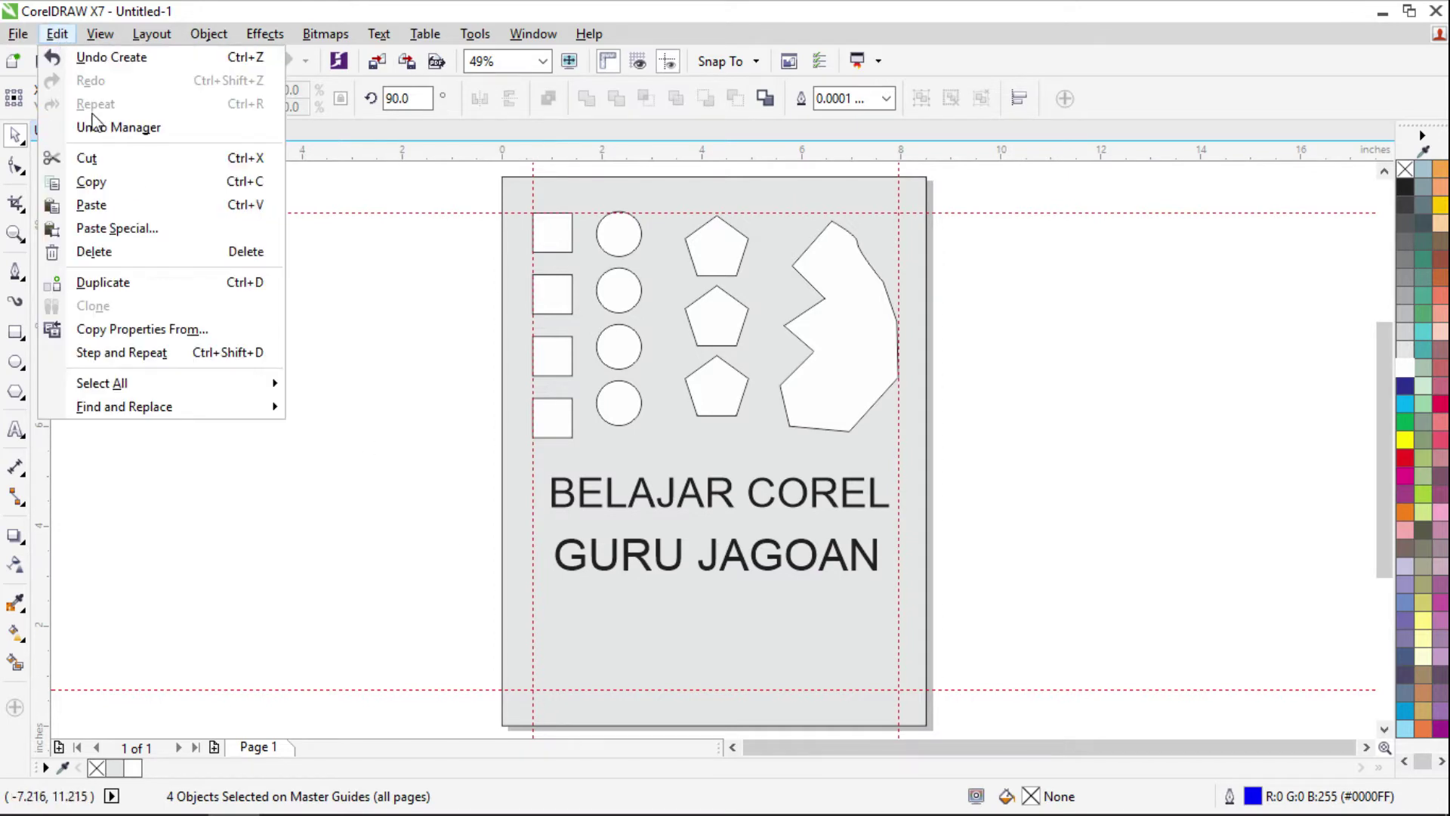
{"action": "left_click", "coordinate": [119, 266]}
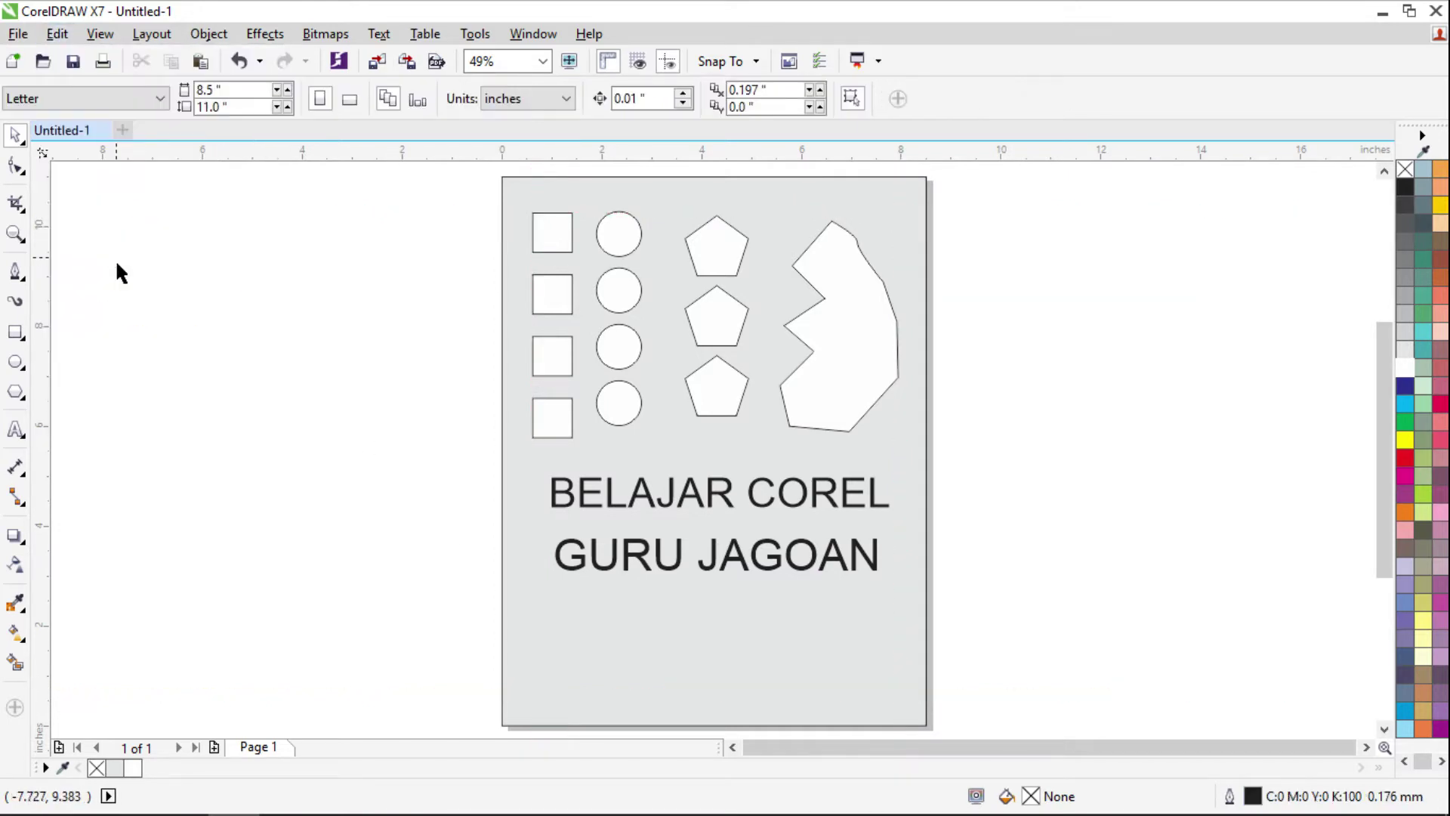
{"action": "left_click", "coordinate": [57, 34]}
{"action": "mouse_move", "coordinate": [138, 387]}
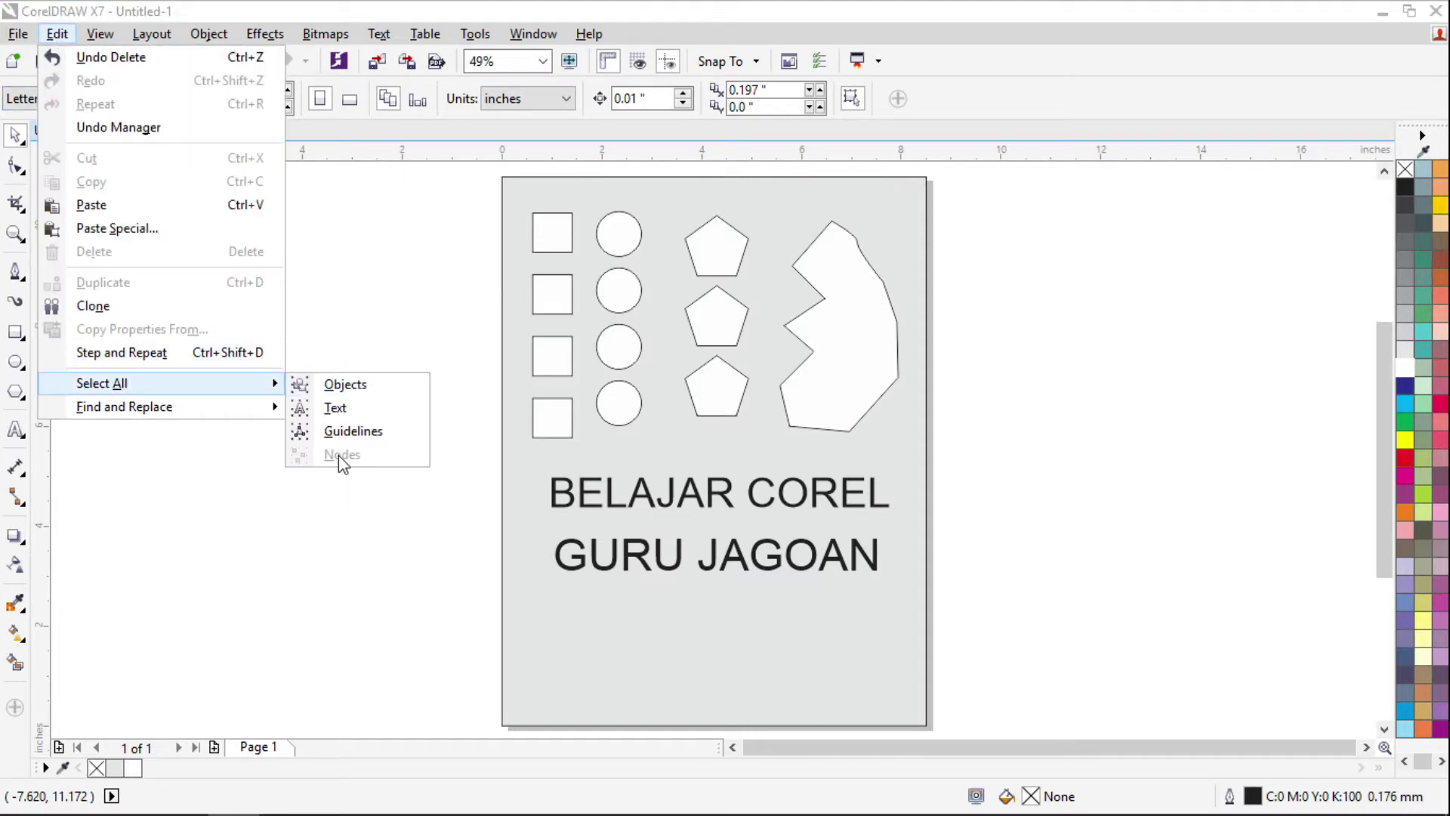
{"action": "left_click", "coordinate": [376, 276]}
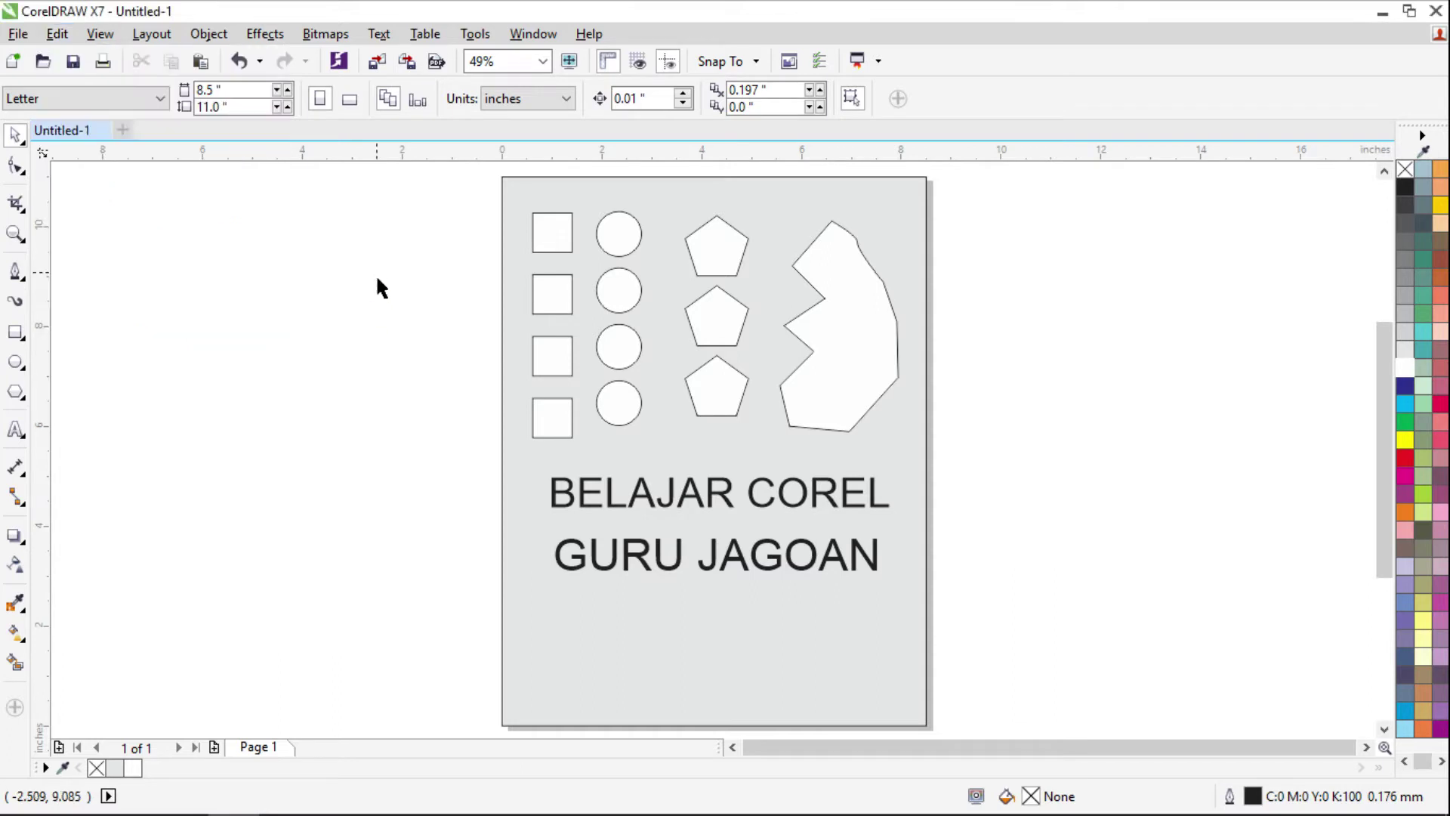
Edit the irregular curve's nodes with the Shape tool, select individual nodes on its outline and deselect them
{"action": "left_click", "coordinate": [832, 284]}
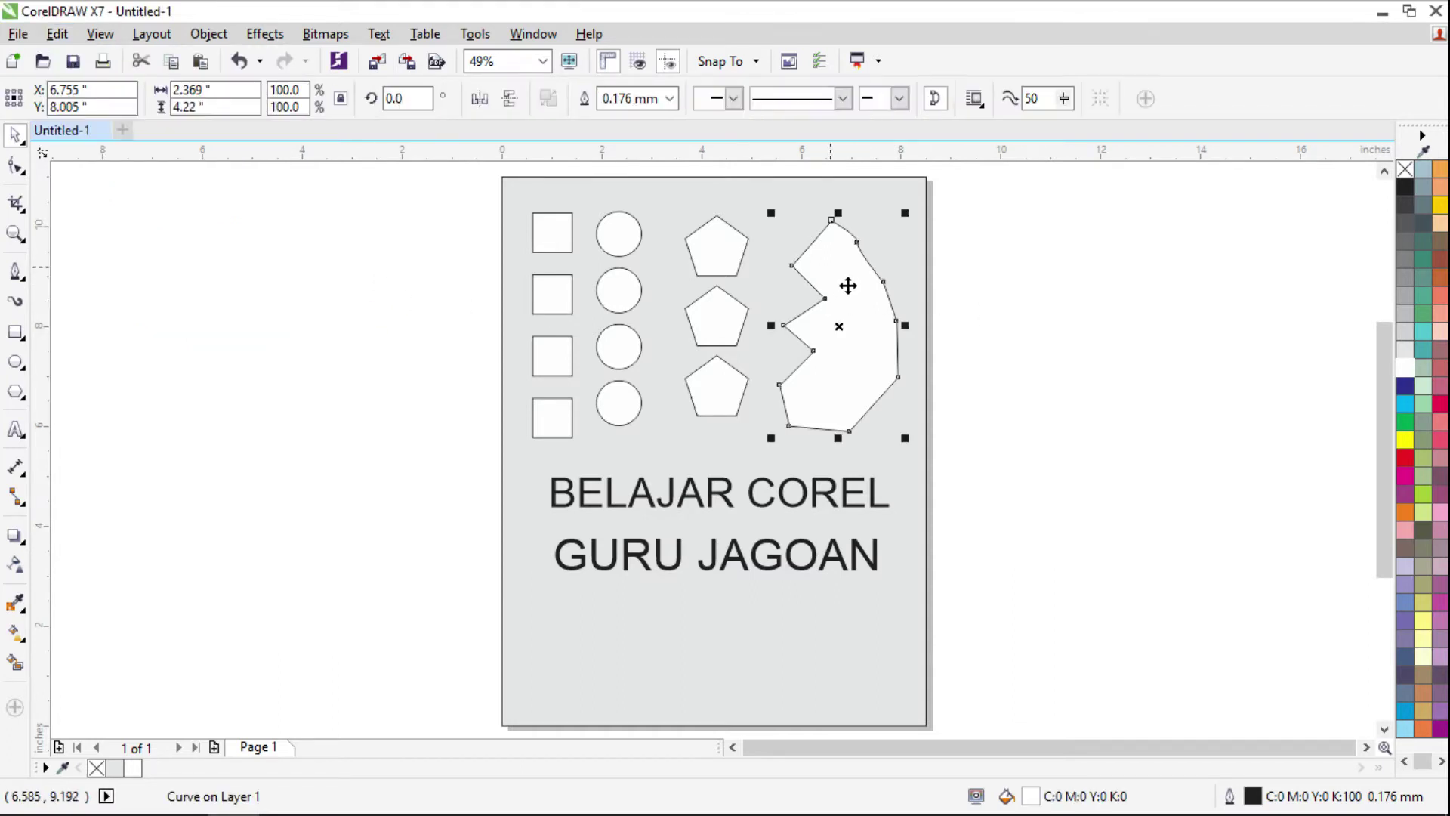
{"action": "left_click", "coordinate": [14, 166]}
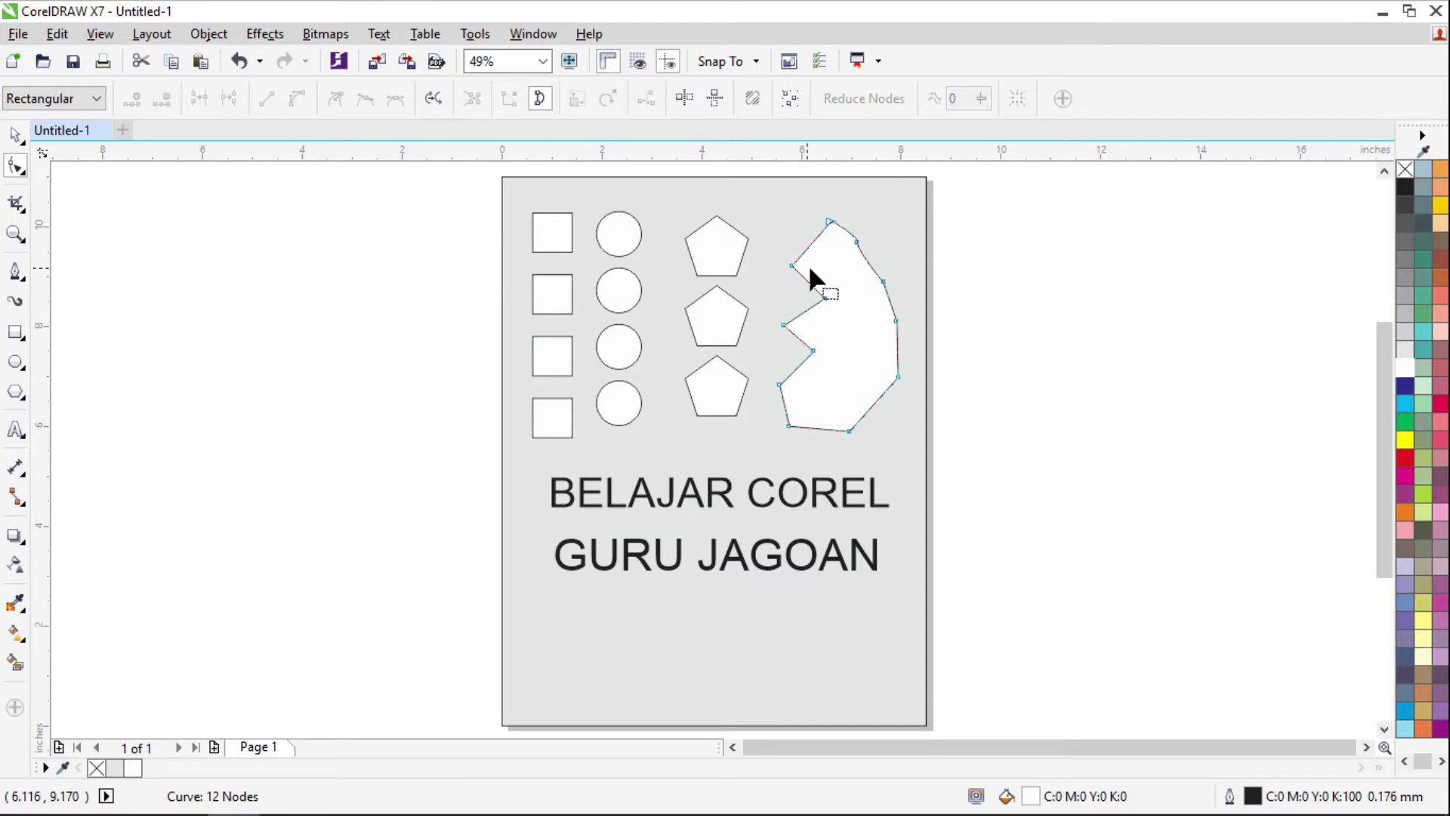
{"action": "scroll", "coordinate": [840, 231], "scroll_direction": "up", "scroll_amount": 2}
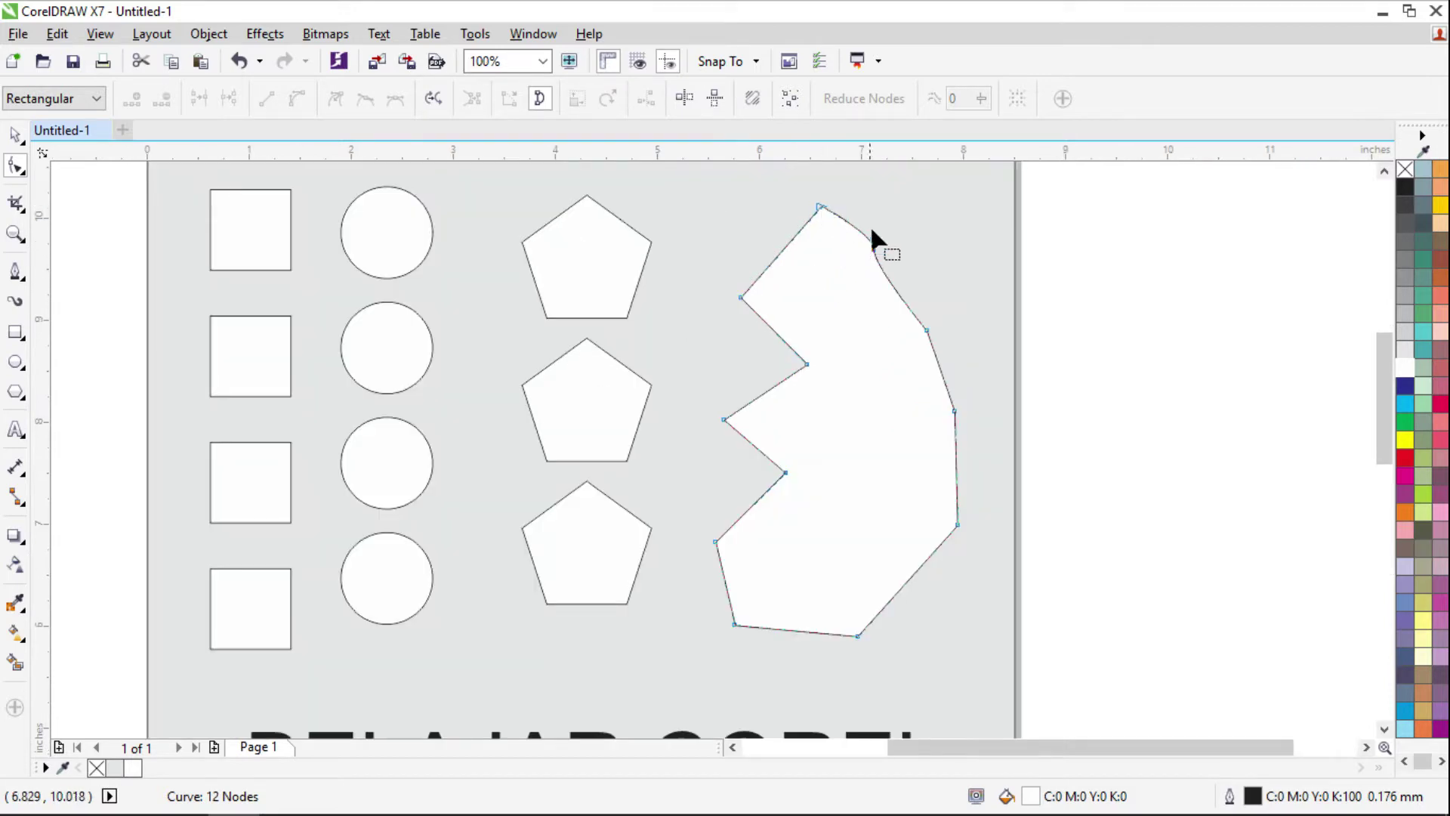
{"action": "left_click", "coordinate": [869, 239]}
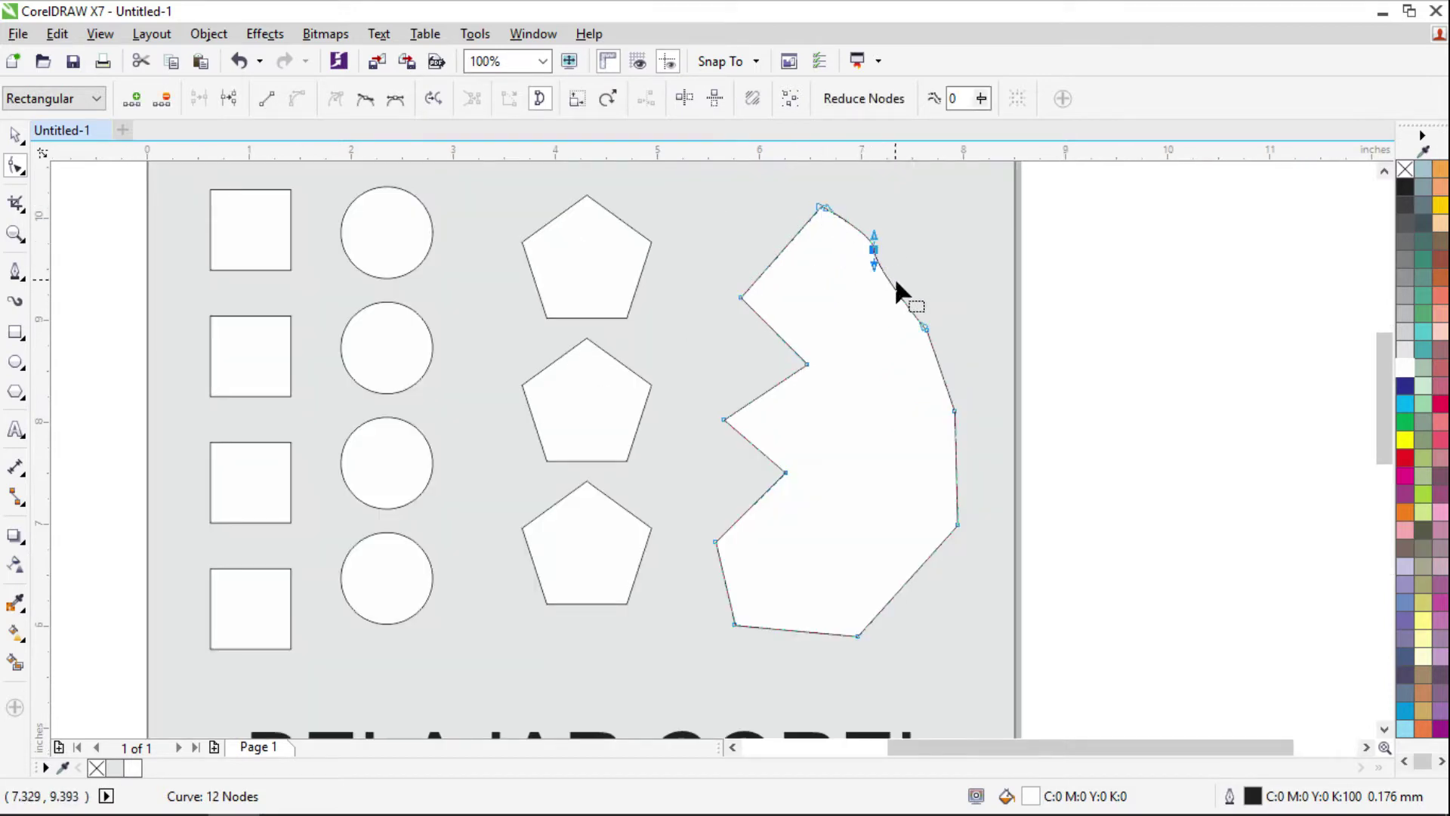
{"action": "left_click", "coordinate": [740, 297]}
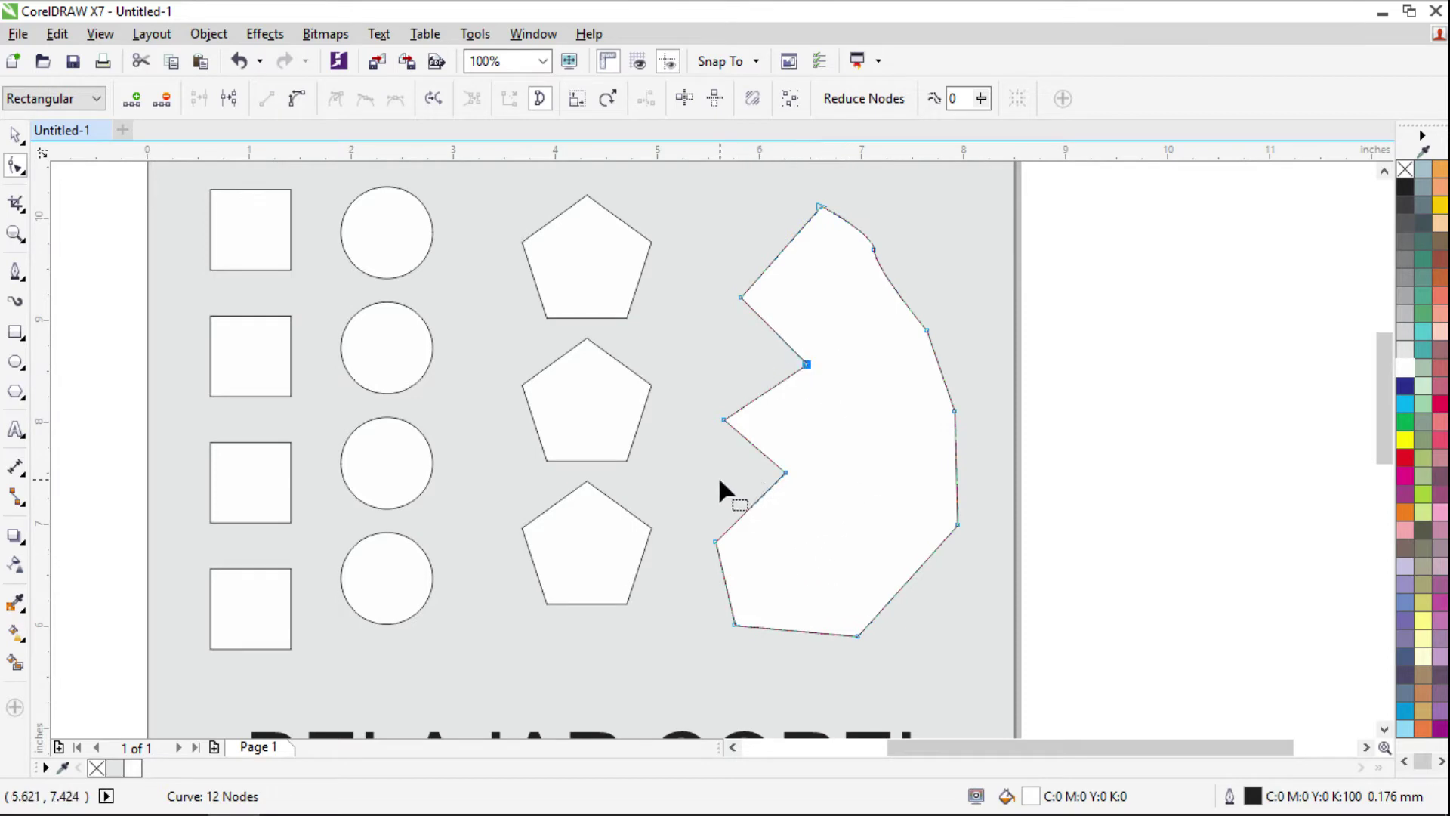
{"action": "left_click", "coordinate": [797, 541]}
{"action": "scroll", "coordinate": [1065, 413], "scroll_direction": "down", "scroll_amount": 2}
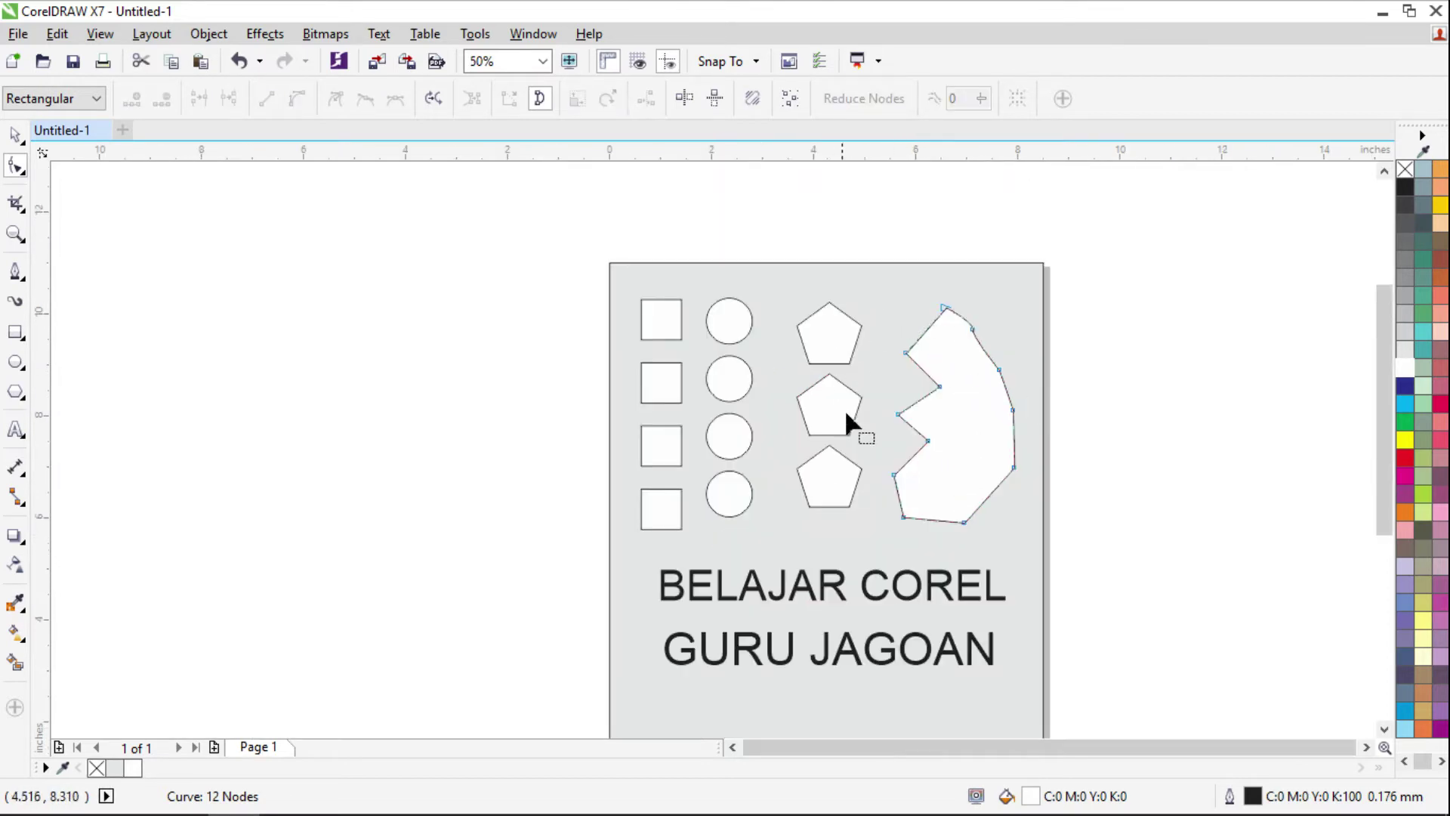
{"action": "key", "text": "shift+F4"}
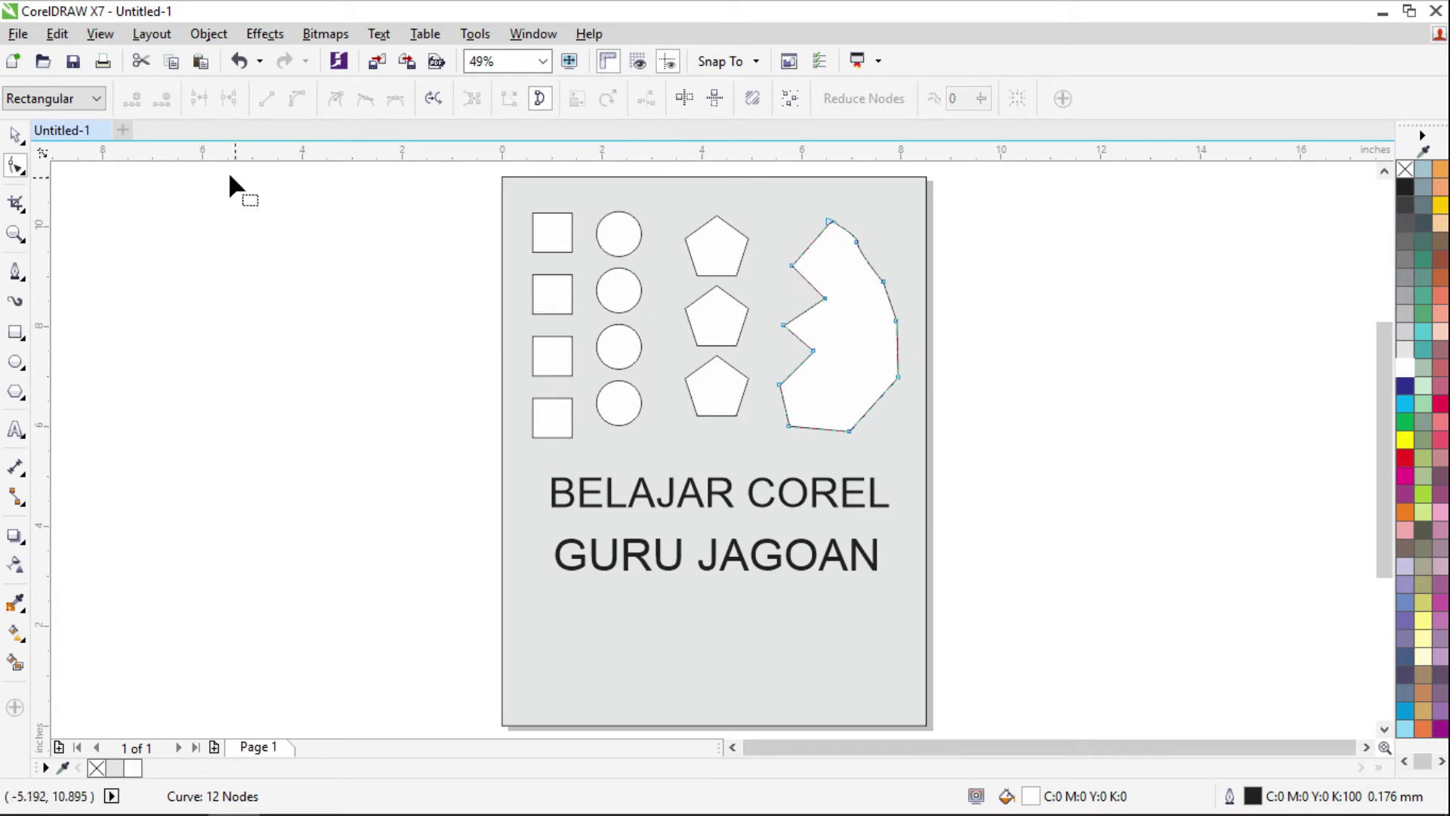
Select all nodes of the irregular curve at once
{"action": "left_click", "coordinate": [56, 33]}
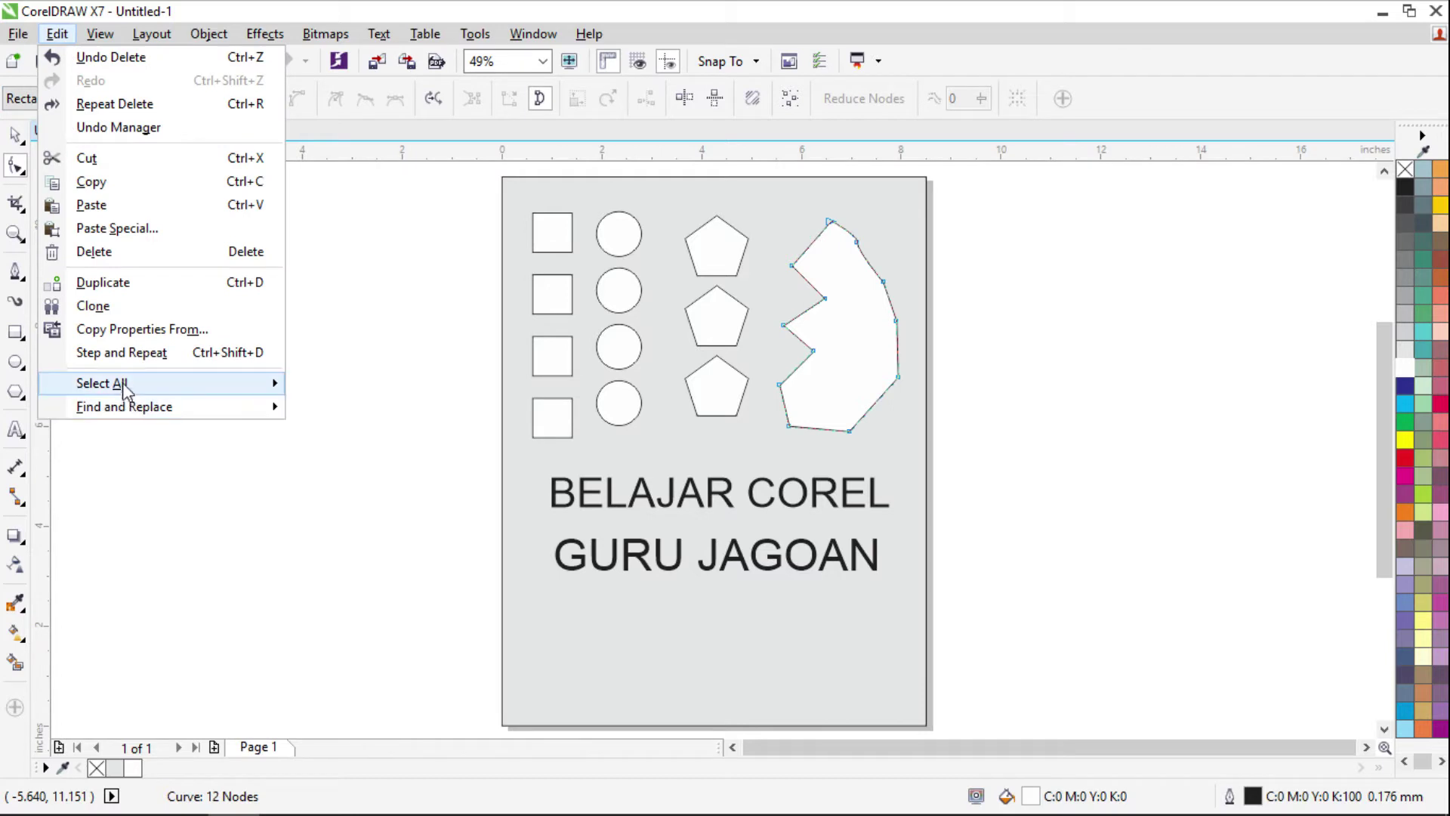
{"action": "mouse_move", "coordinate": [125, 387]}
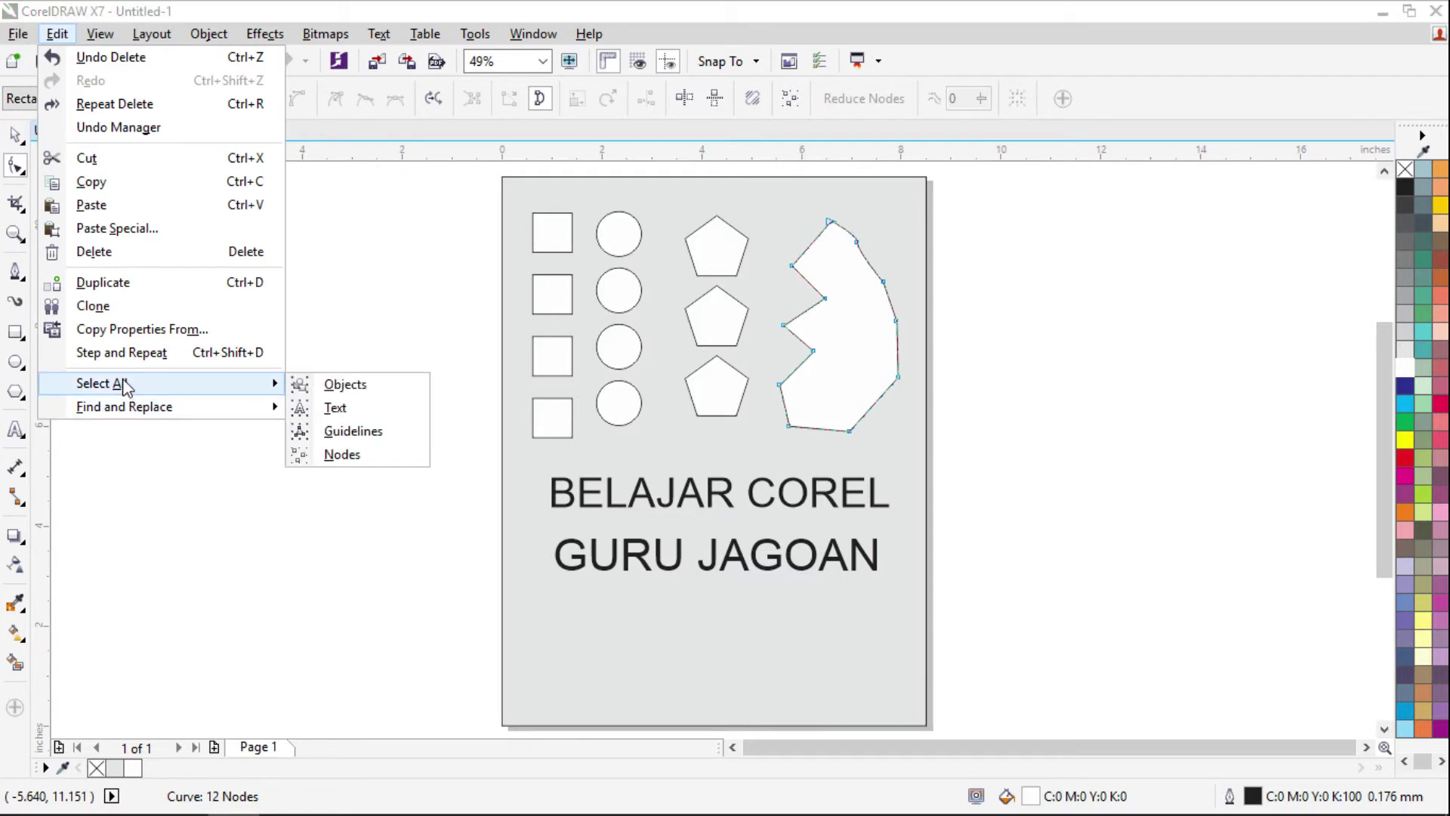
{"action": "left_click", "coordinate": [361, 455]}
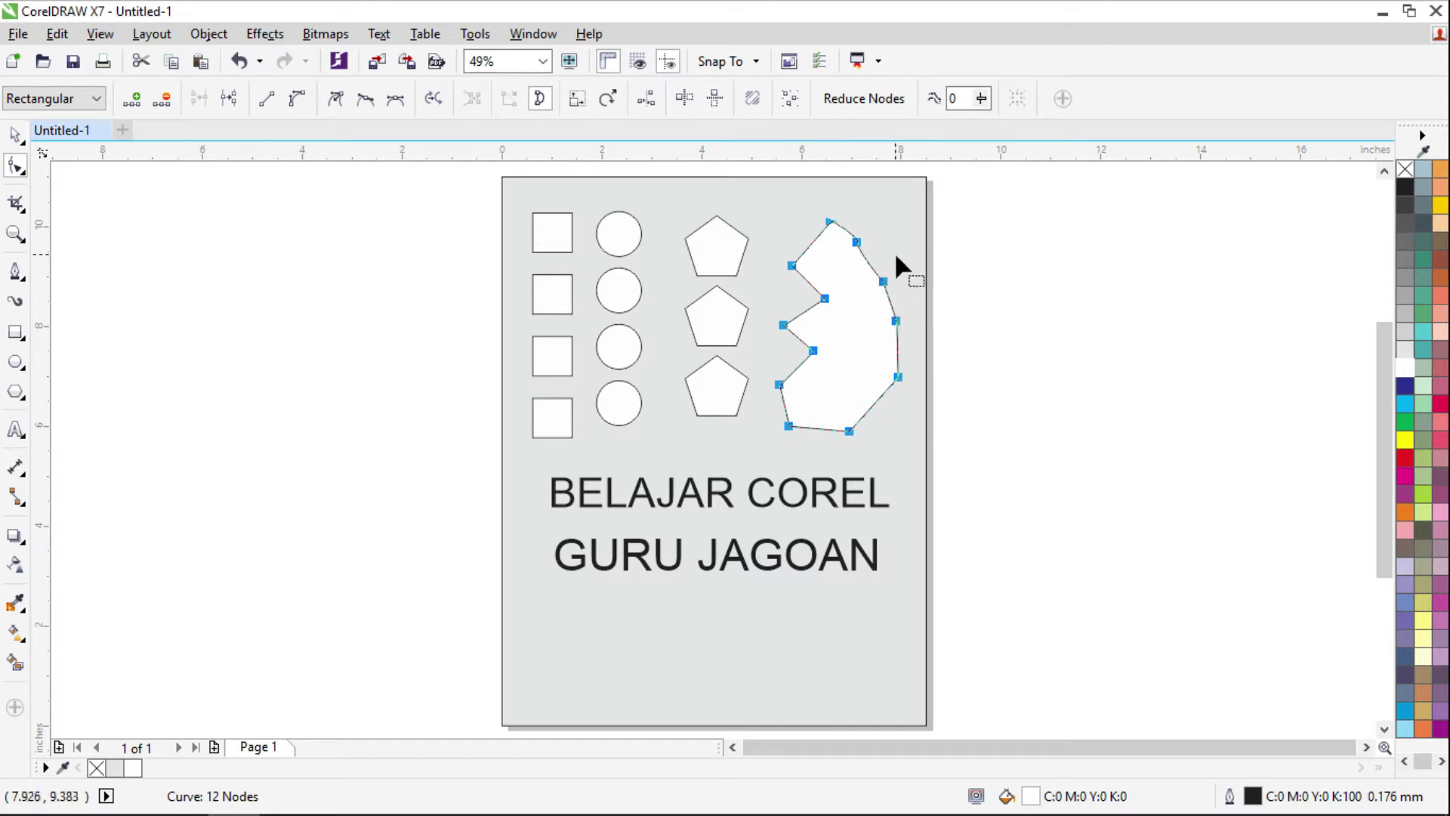
{"action": "left_click", "coordinate": [55, 34]}
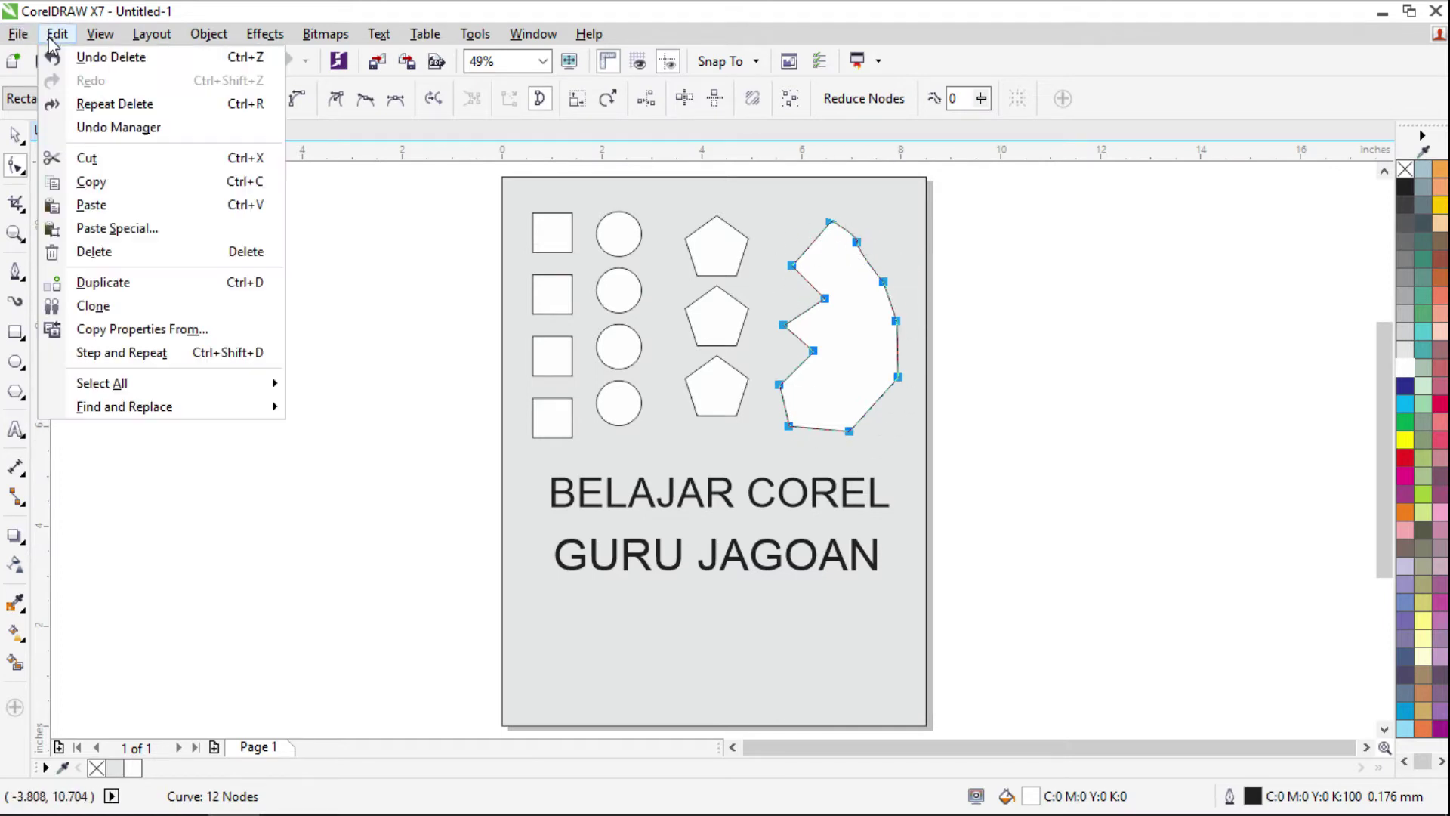
{"action": "mouse_move", "coordinate": [169, 388]}
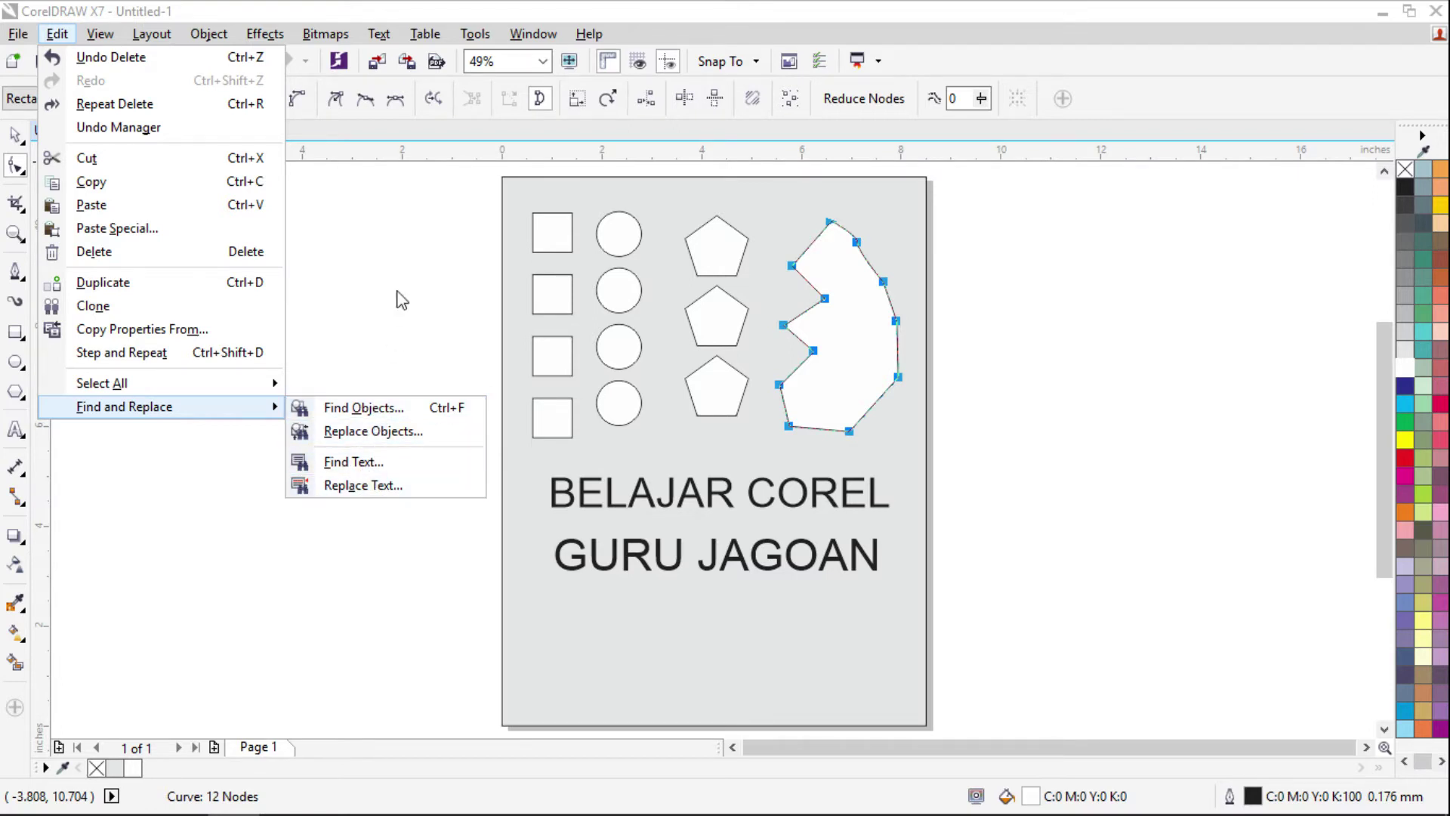
{"action": "mouse_move", "coordinate": [230, 387]}
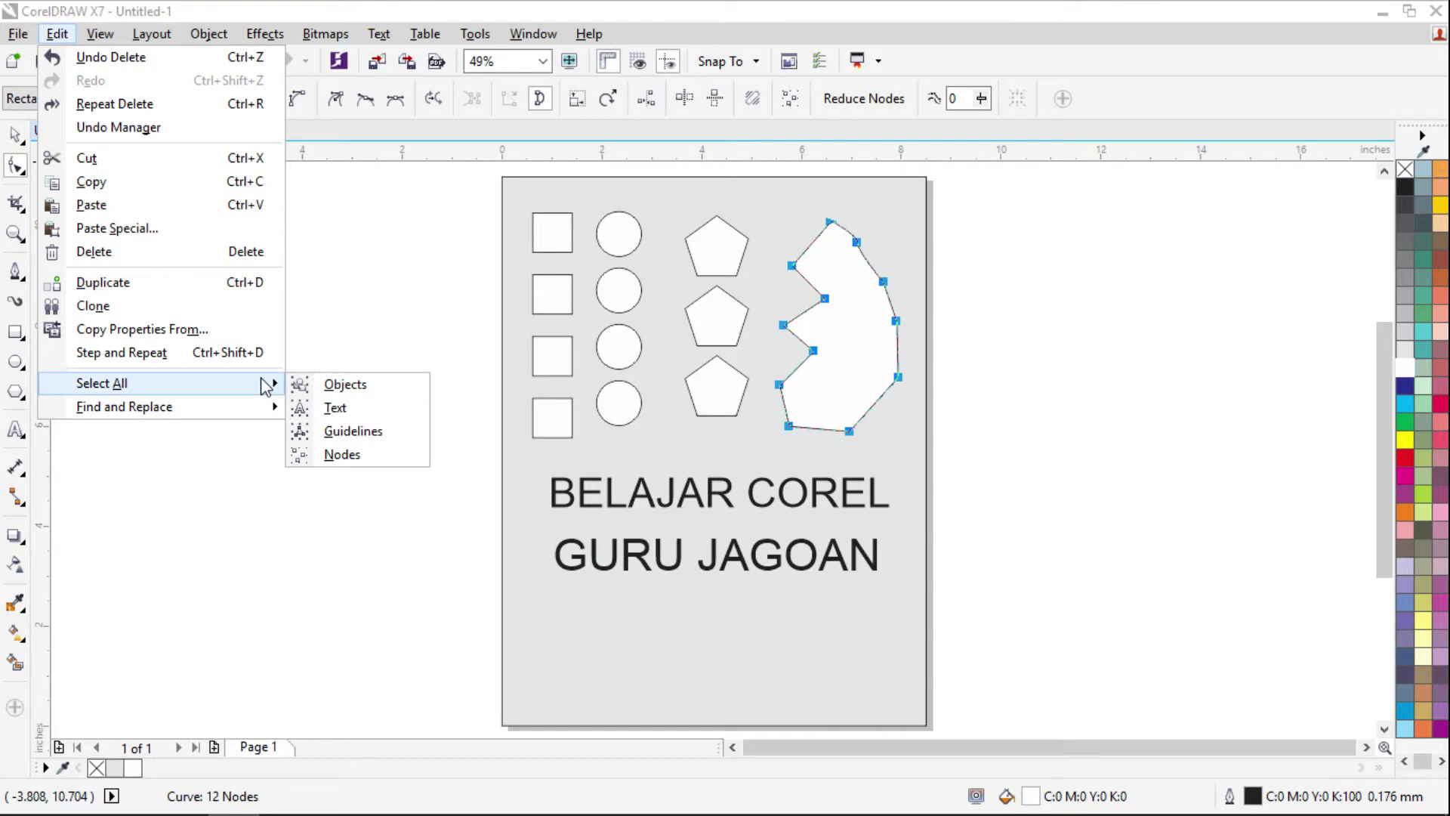
{"action": "left_click", "coordinate": [343, 256]}
{"action": "left_click", "coordinate": [340, 256]}
Return to the Pick tool and run a new object search restricted to rectangles
{"action": "left_click", "coordinate": [15, 135]}
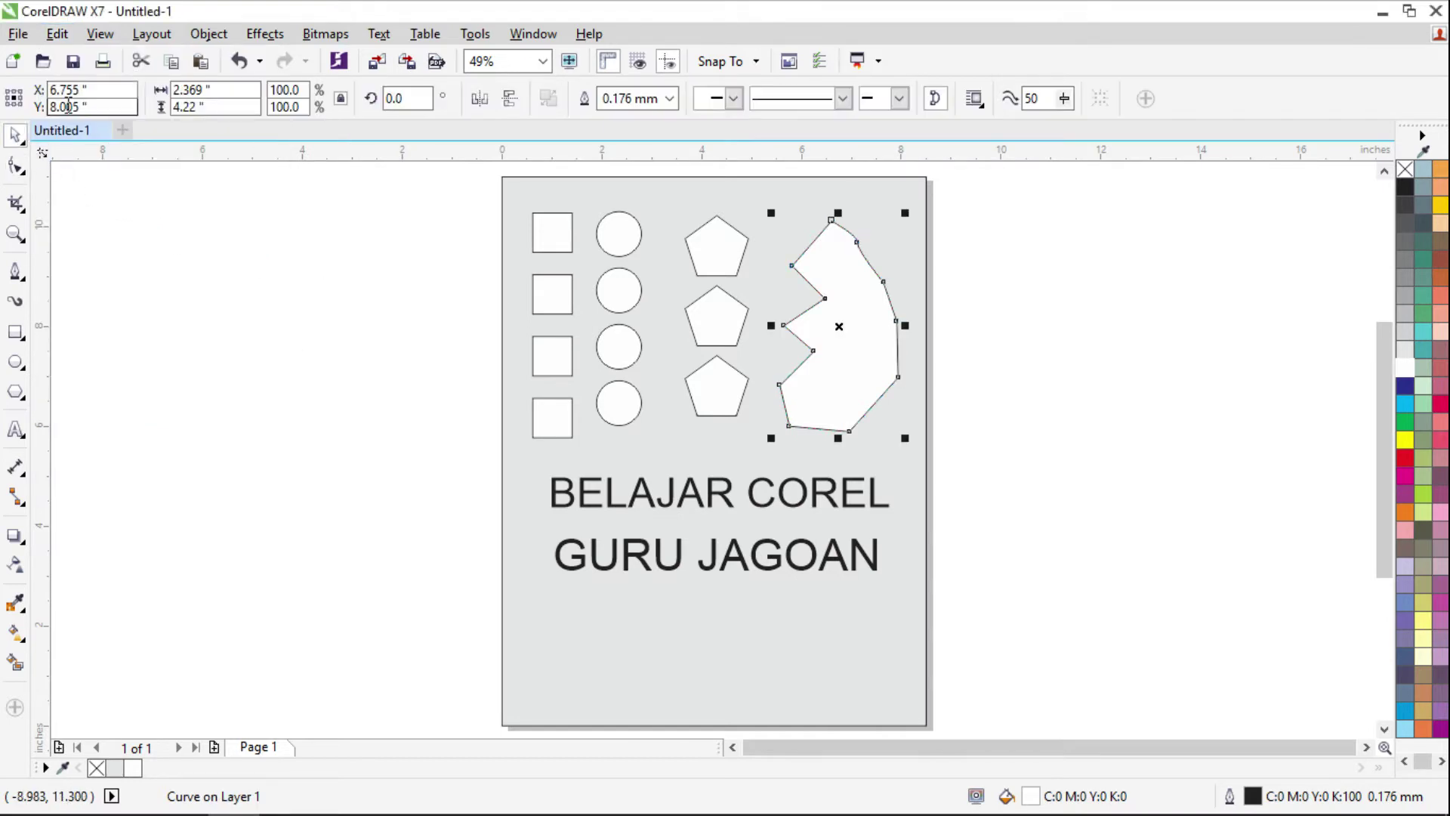
{"action": "left_click", "coordinate": [57, 33]}
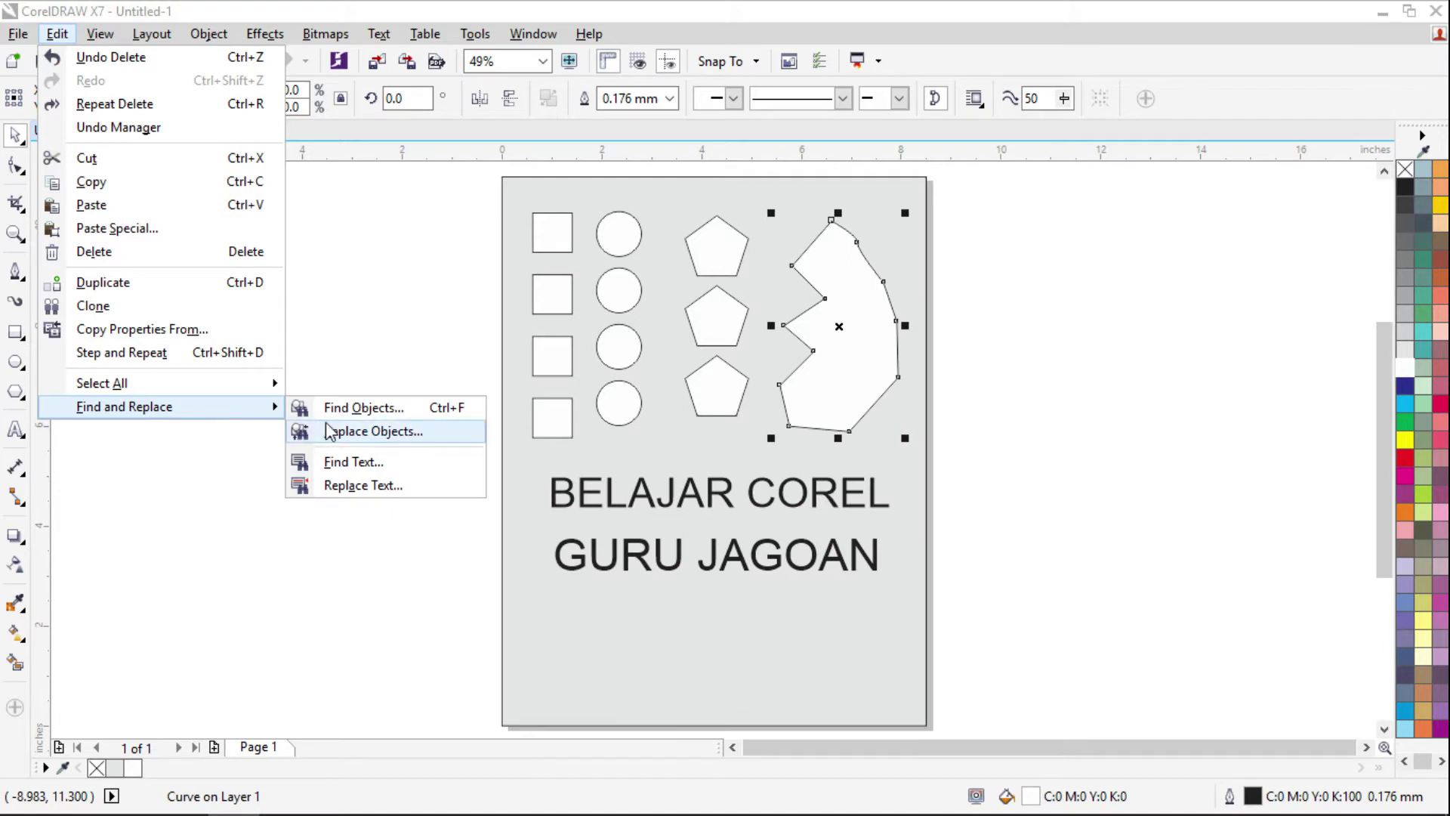
{"action": "left_click", "coordinate": [417, 412]}
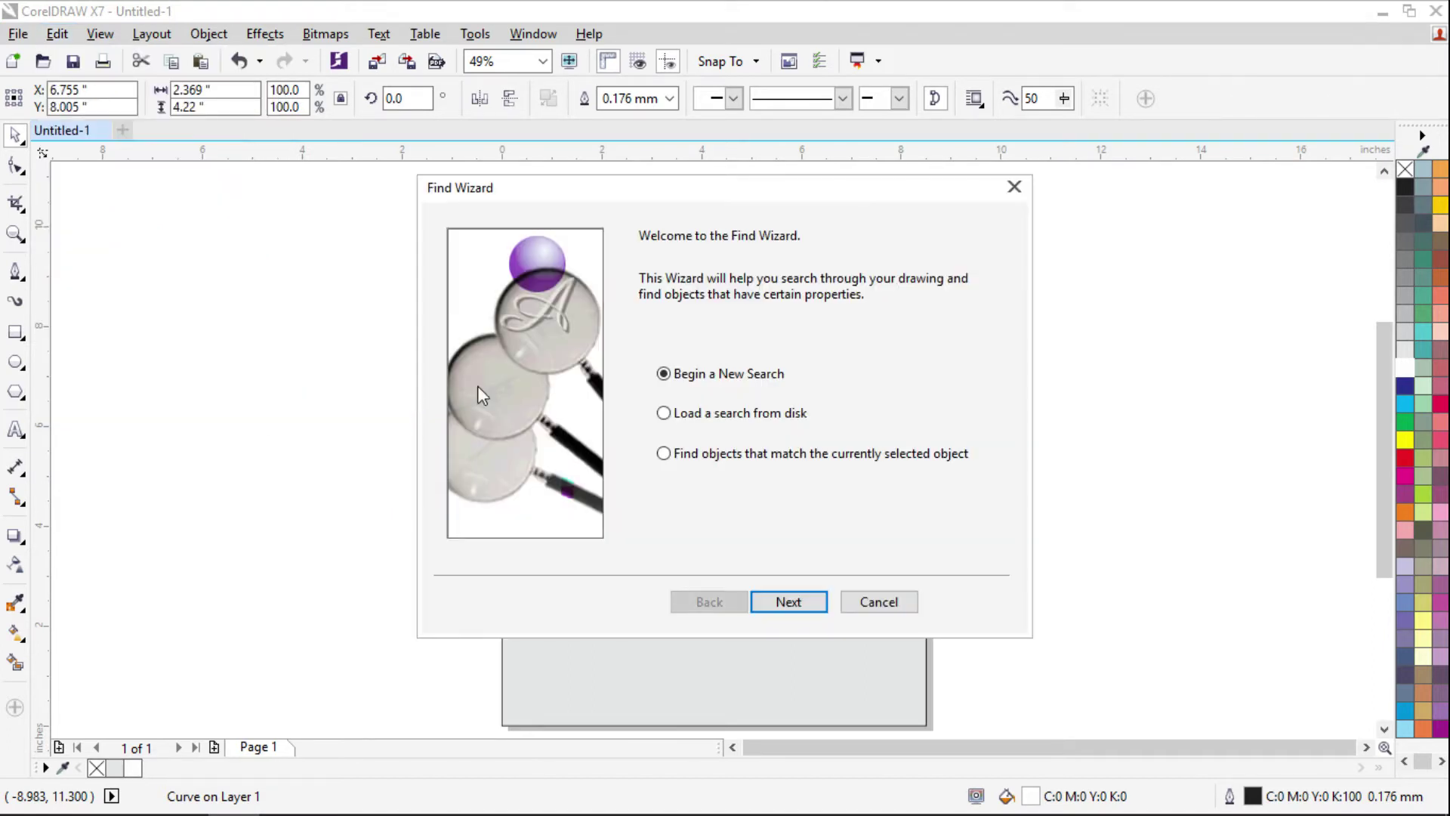
{"action": "left_click", "coordinate": [789, 603]}
{"action": "left_click_drag", "start_coordinate": [708, 185], "coordinate": [1190, 189]}
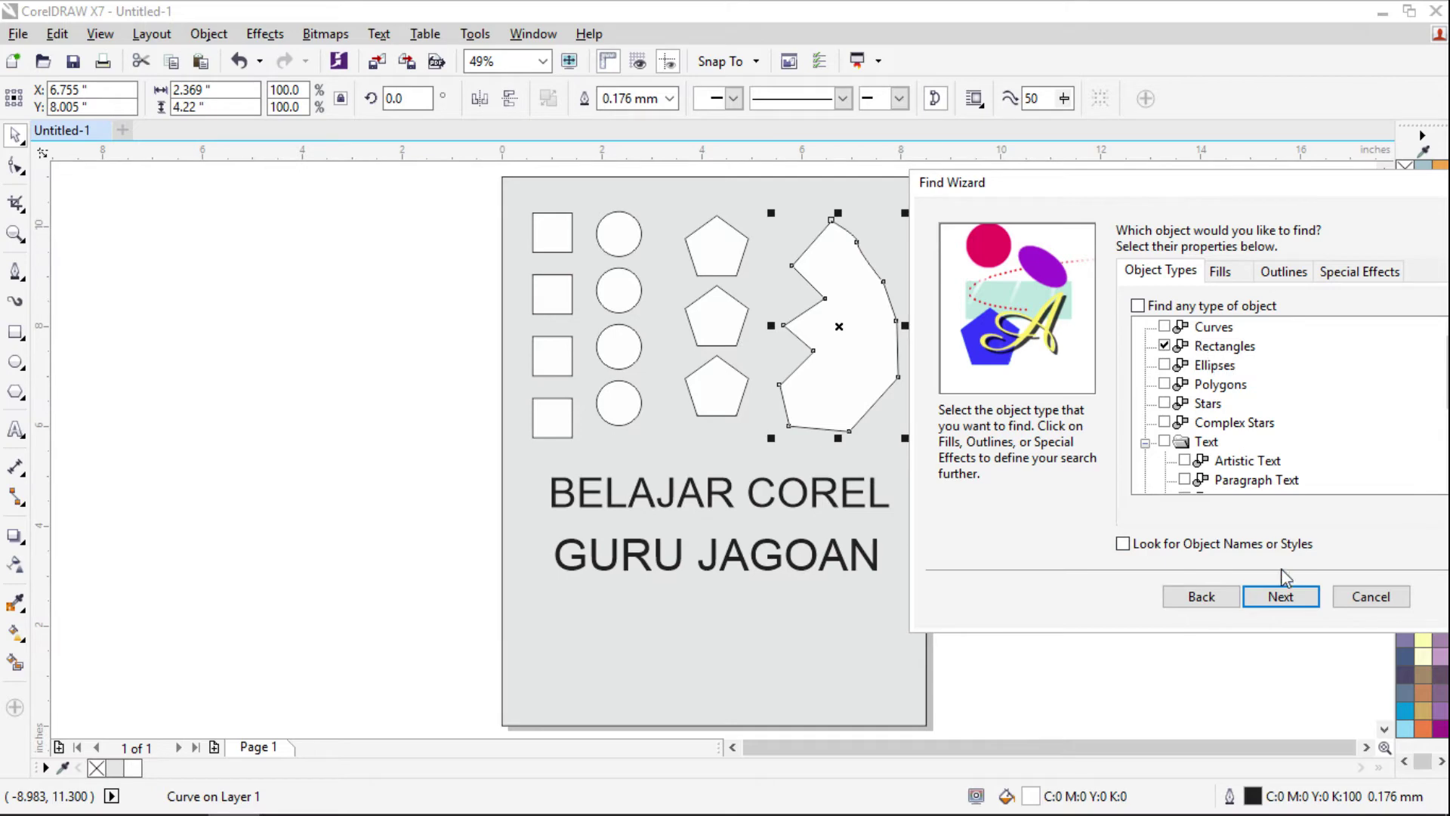
{"action": "left_click", "coordinate": [1281, 598]}
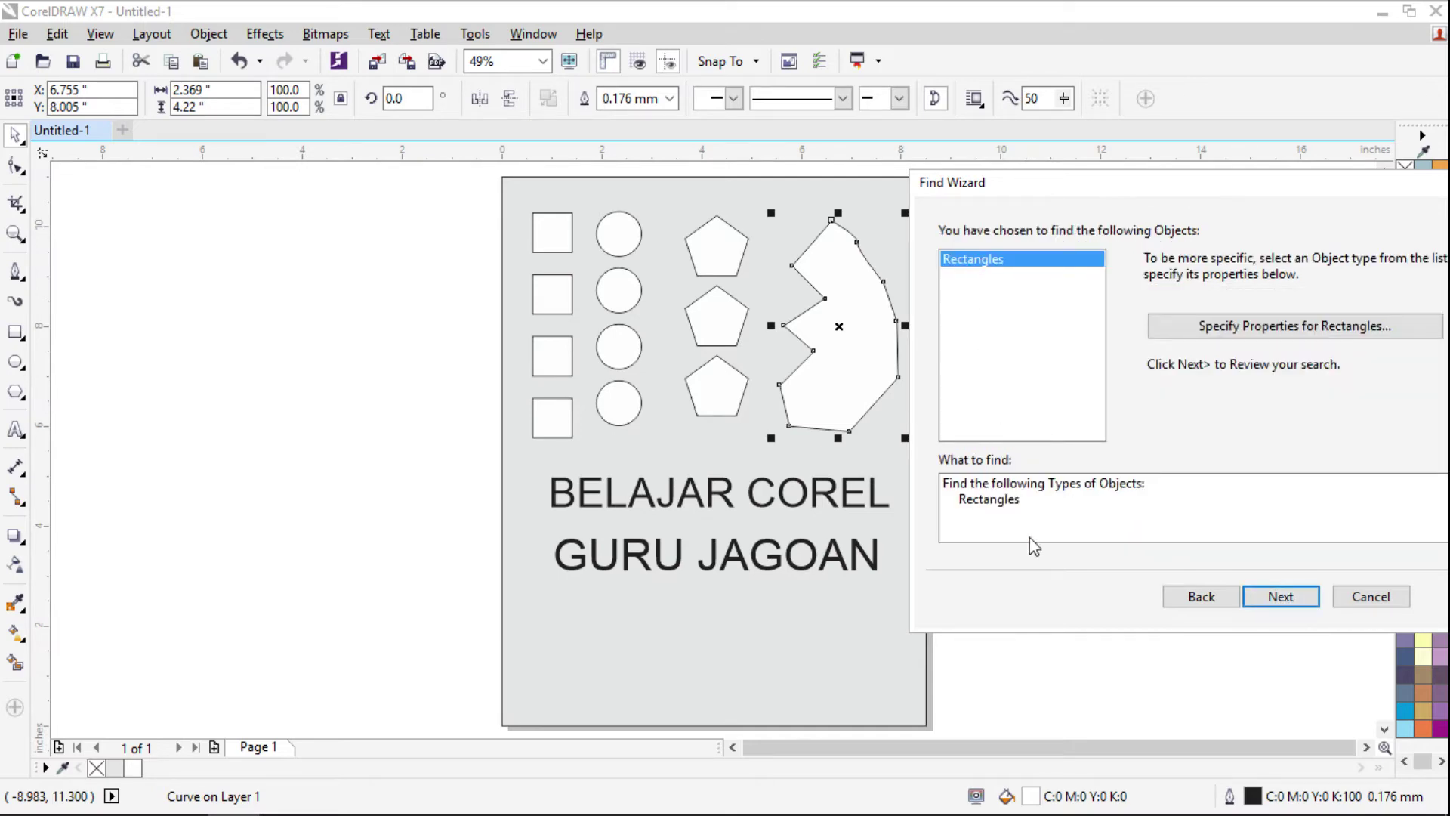
{"action": "left_click", "coordinate": [1278, 600]}
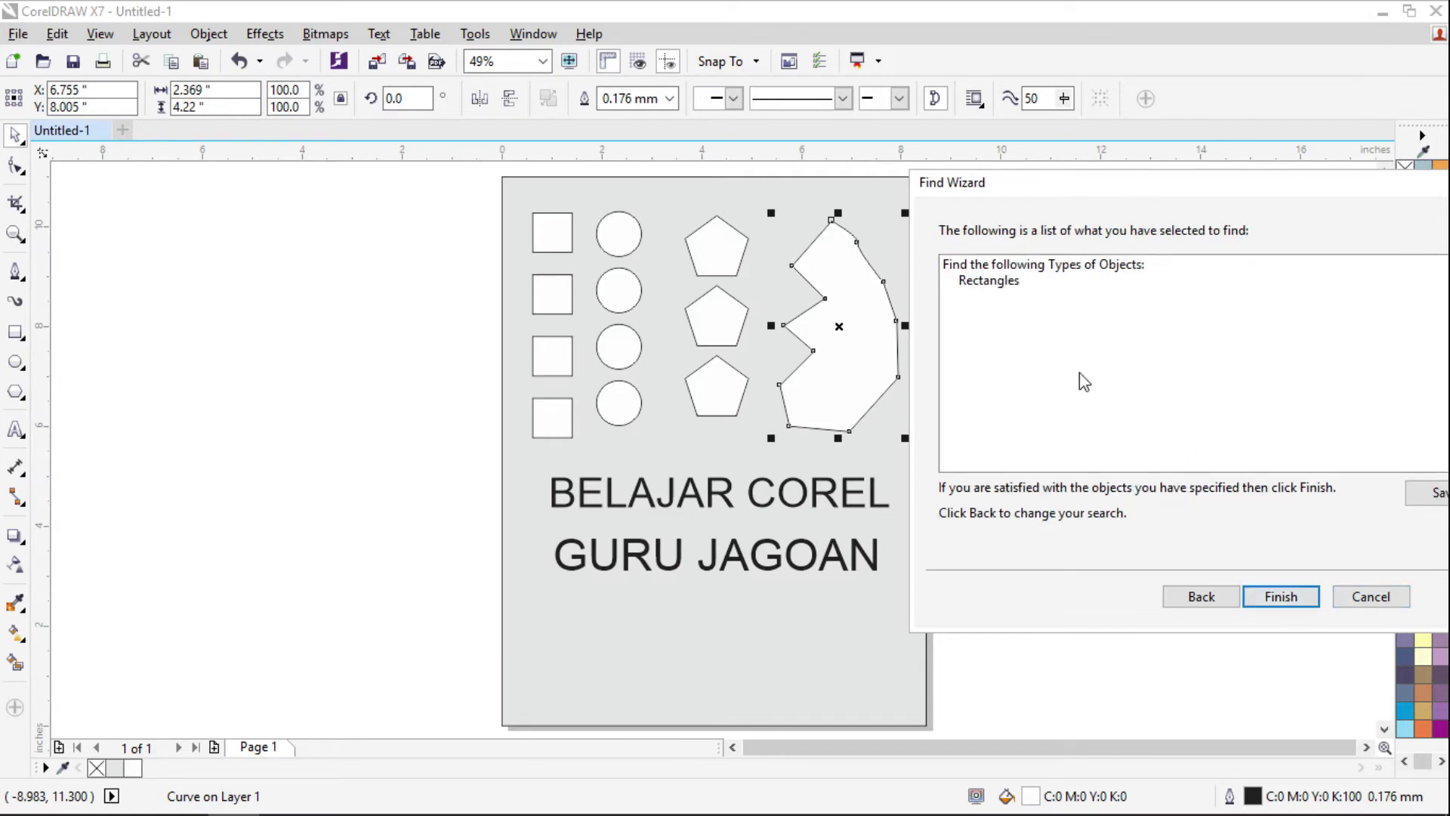
{"action": "left_click", "coordinate": [1286, 600]}
Move the search dialog off the page, step through the matching rectangles one by one, and clear the selection
{"action": "left_click_drag", "start_coordinate": [709, 392], "coordinate": [276, 200]}
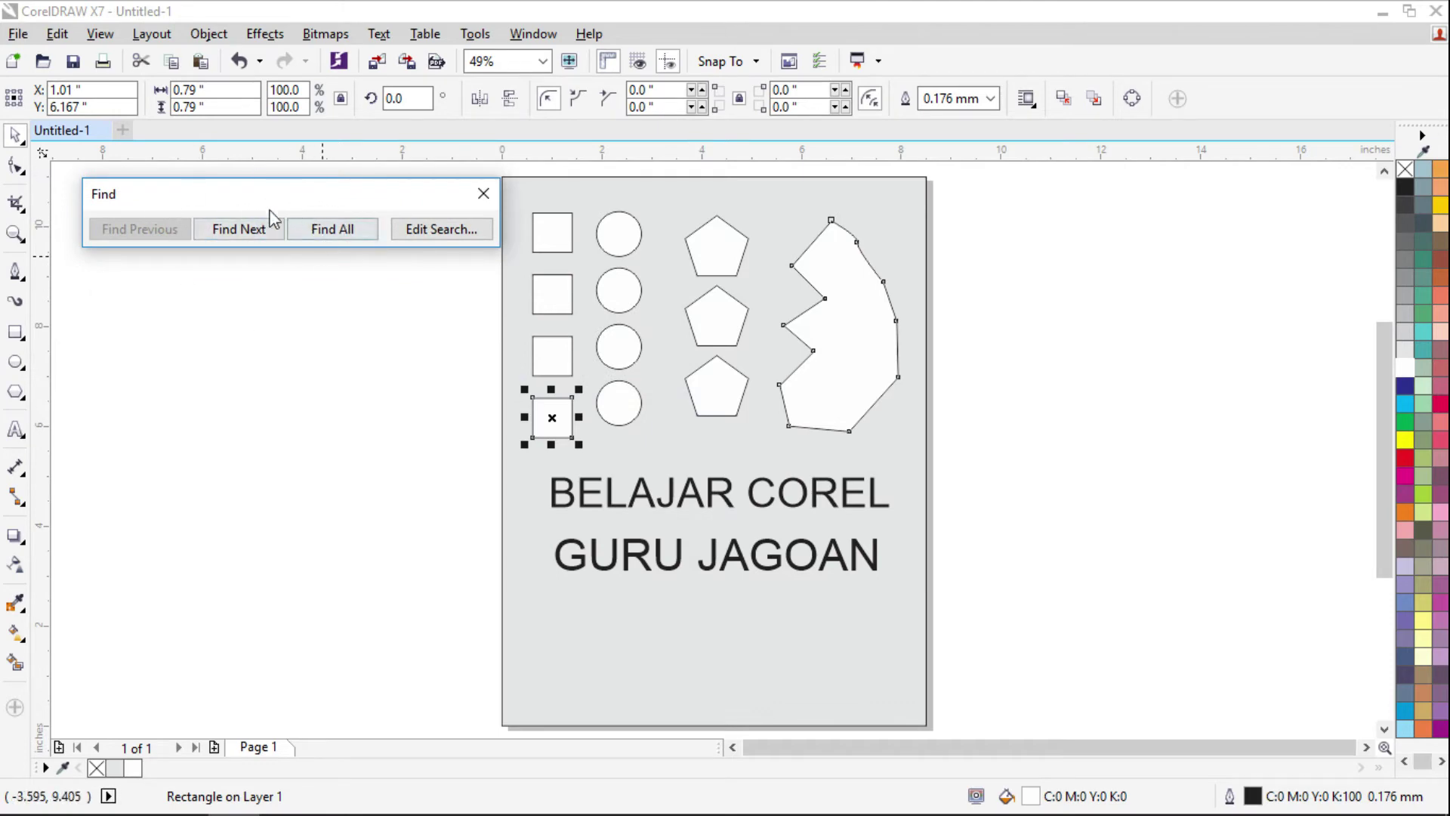
{"action": "left_click", "coordinate": [226, 227]}
{"action": "left_click", "coordinate": [226, 226]}
{"action": "left_click", "coordinate": [227, 225]}
{"action": "left_click", "coordinate": [226, 225]}
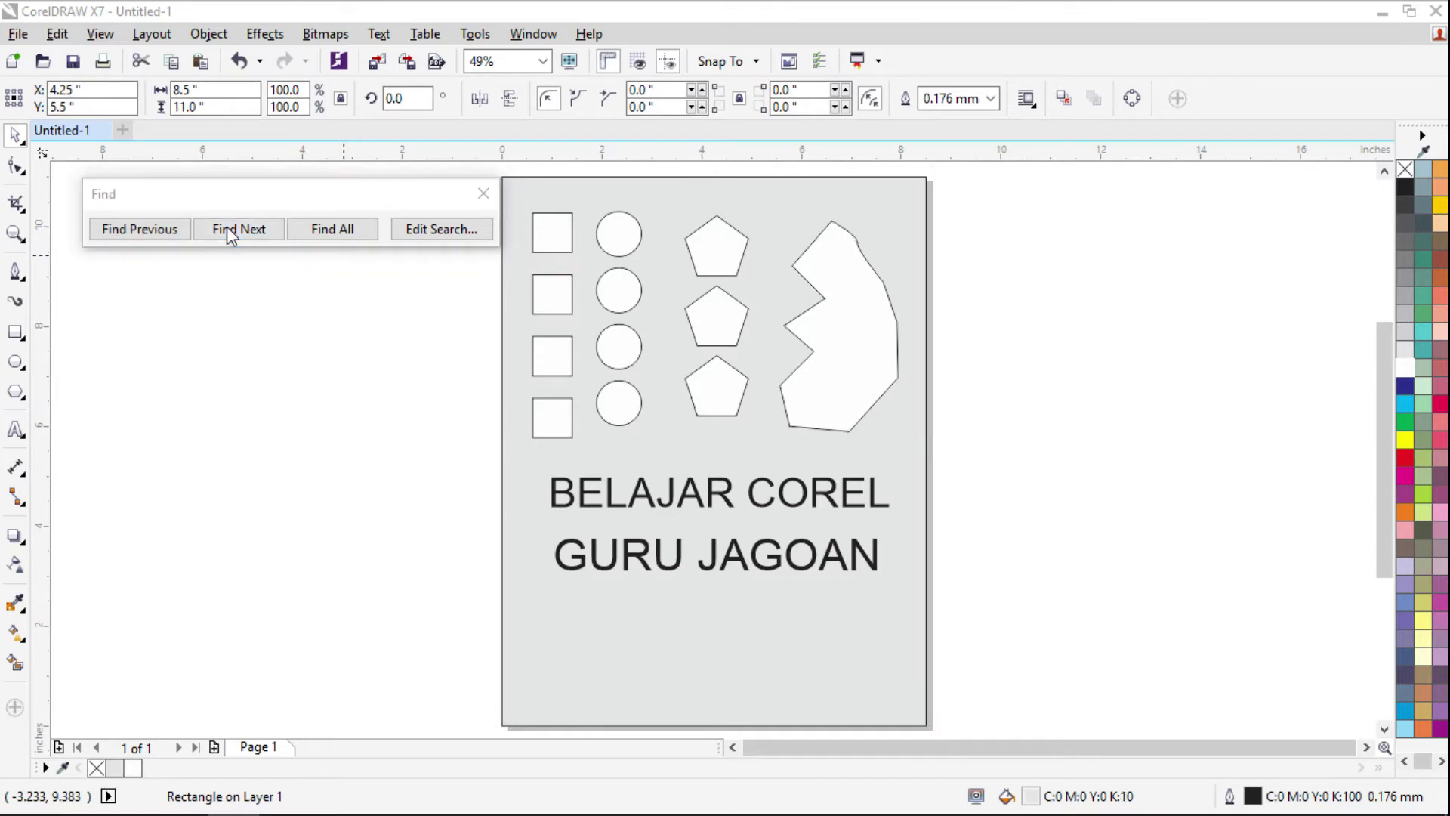
{"action": "left_click", "coordinate": [877, 347]}
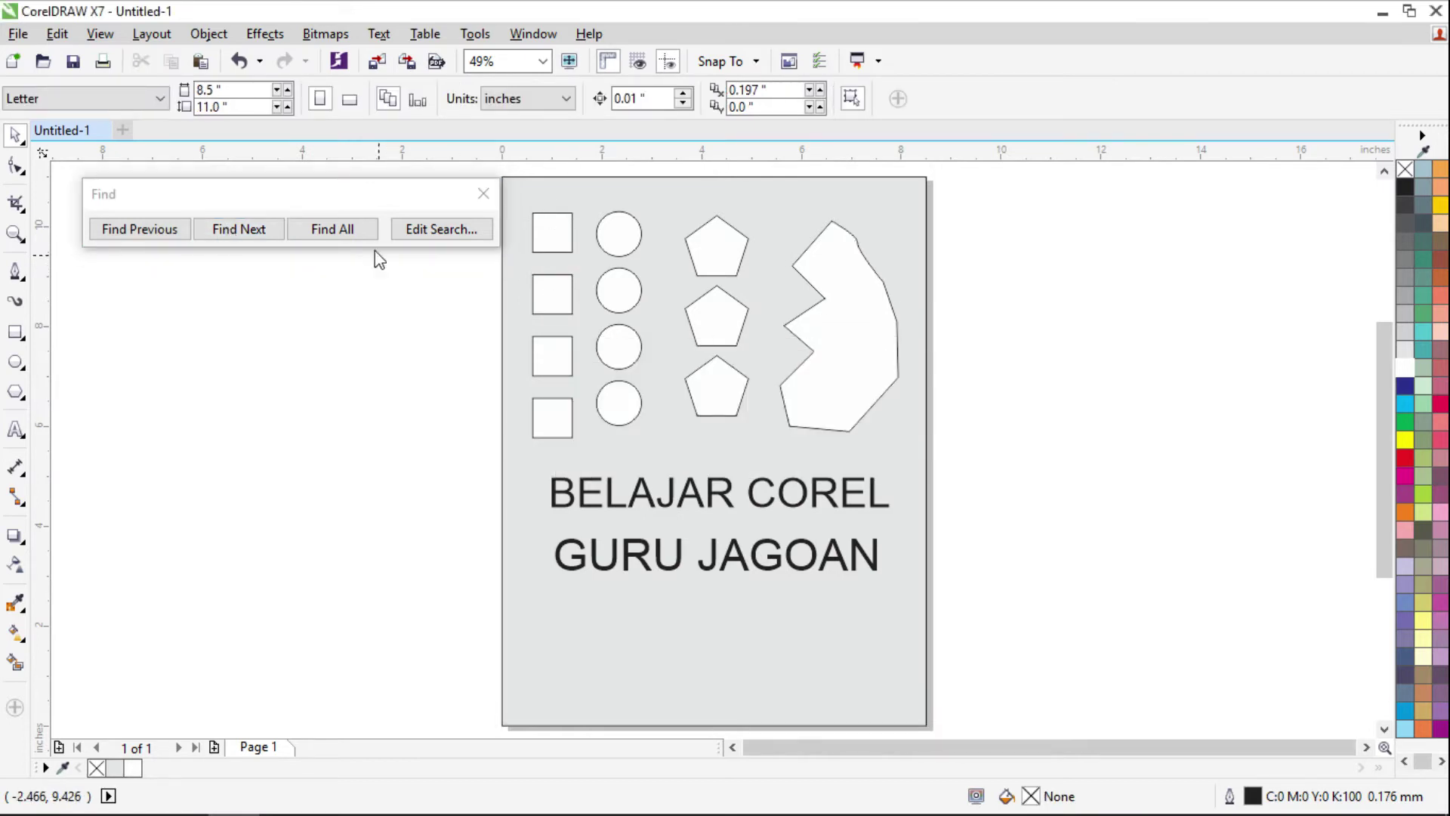
Alternate between selecting all matching rectangles and stepping through them one by one, and close the search
{"action": "left_click", "coordinate": [336, 229]}
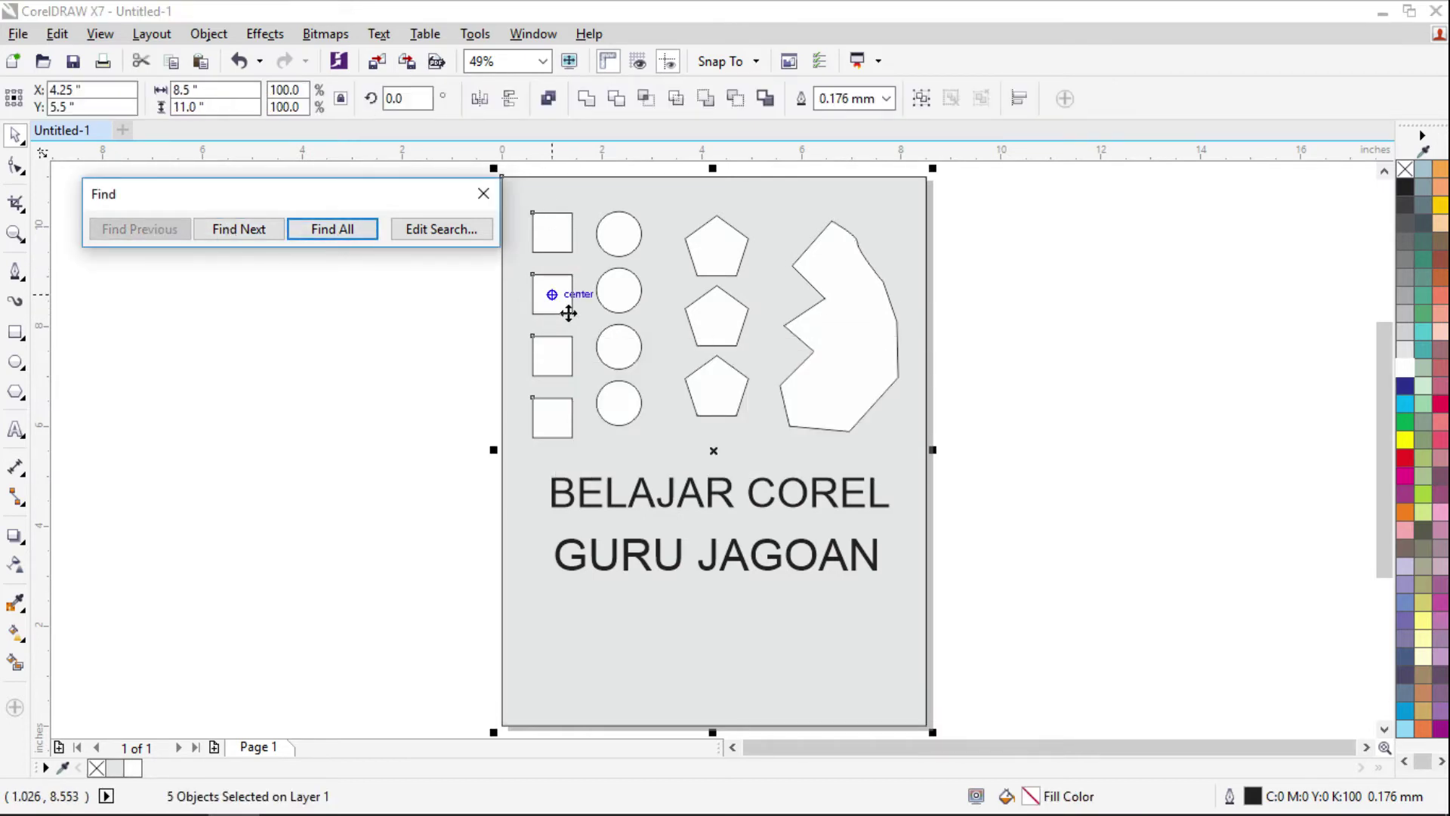
{"action": "left_click", "coordinate": [243, 231]}
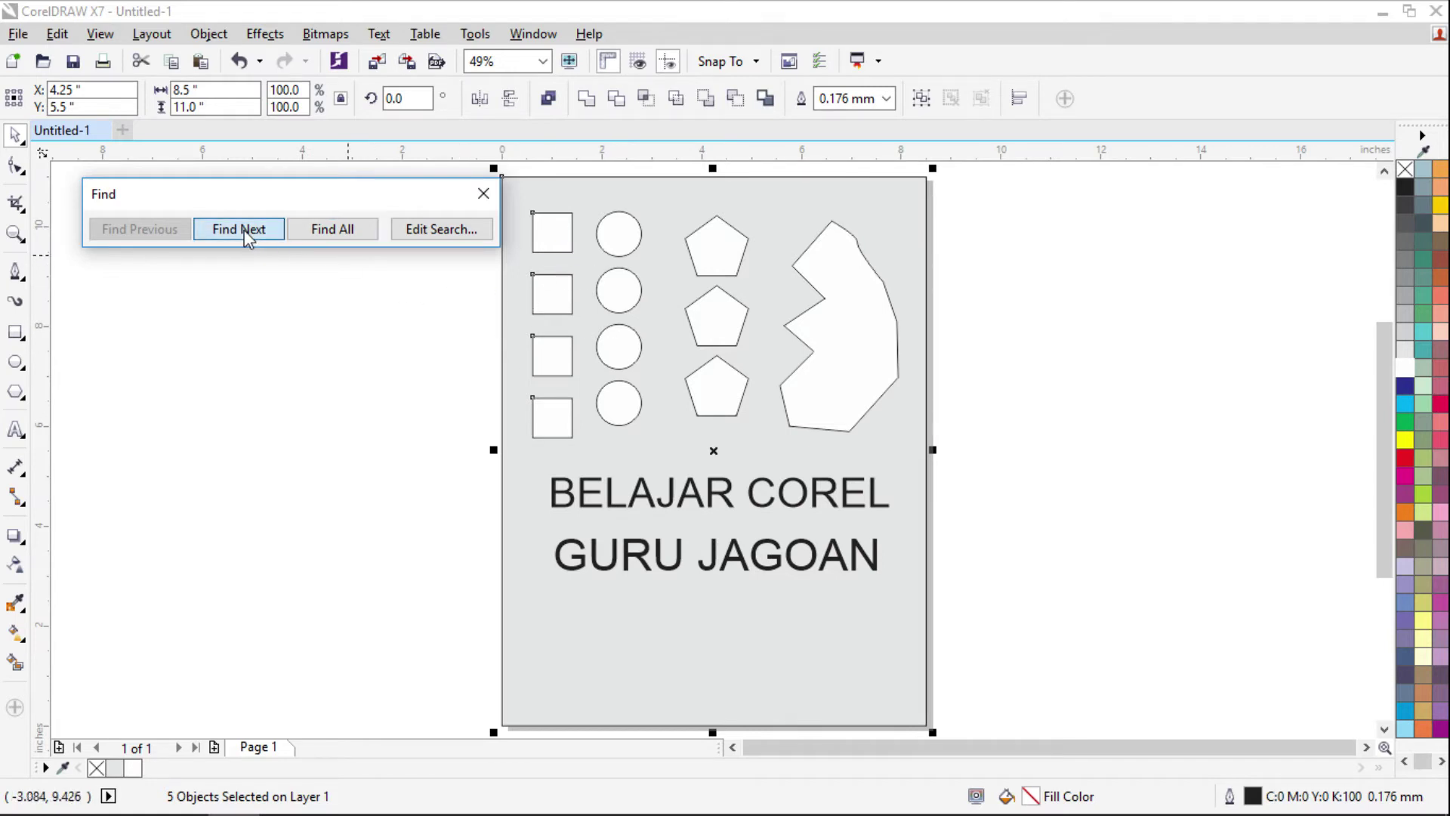
{"action": "left_click", "coordinate": [245, 231]}
{"action": "left_click", "coordinate": [245, 232]}
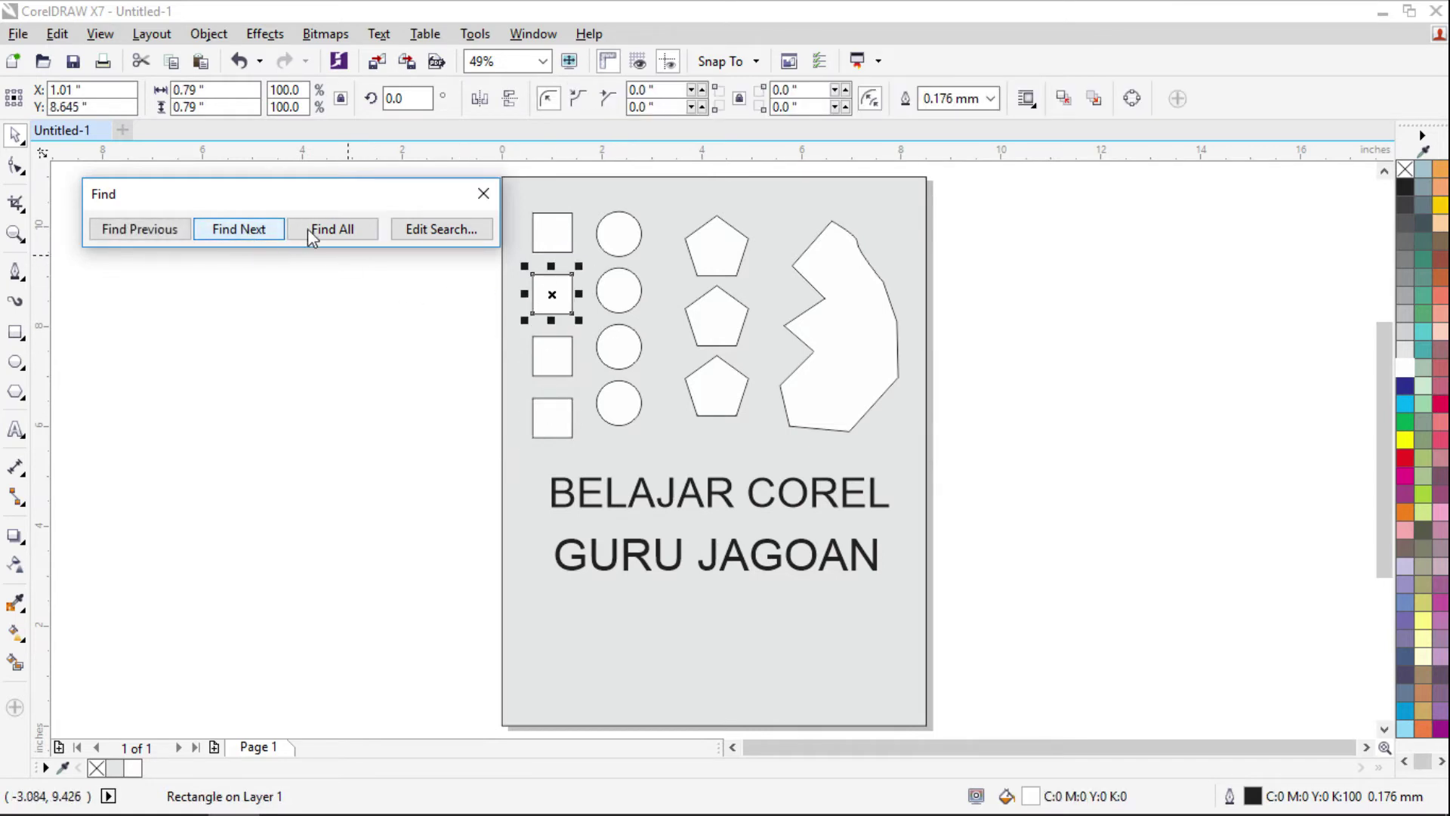
{"action": "left_click", "coordinate": [342, 230]}
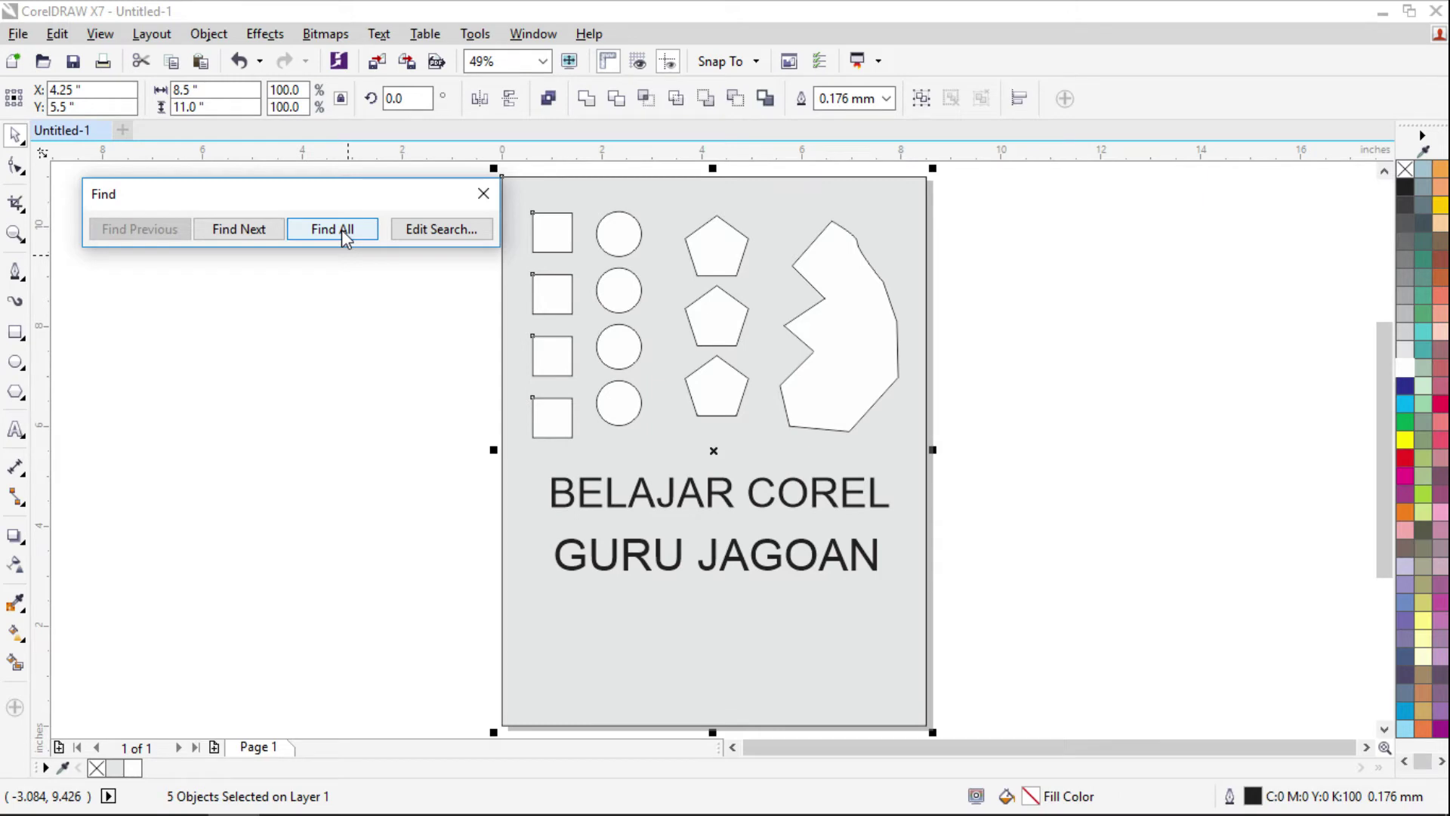
{"action": "left_click", "coordinate": [239, 229]}
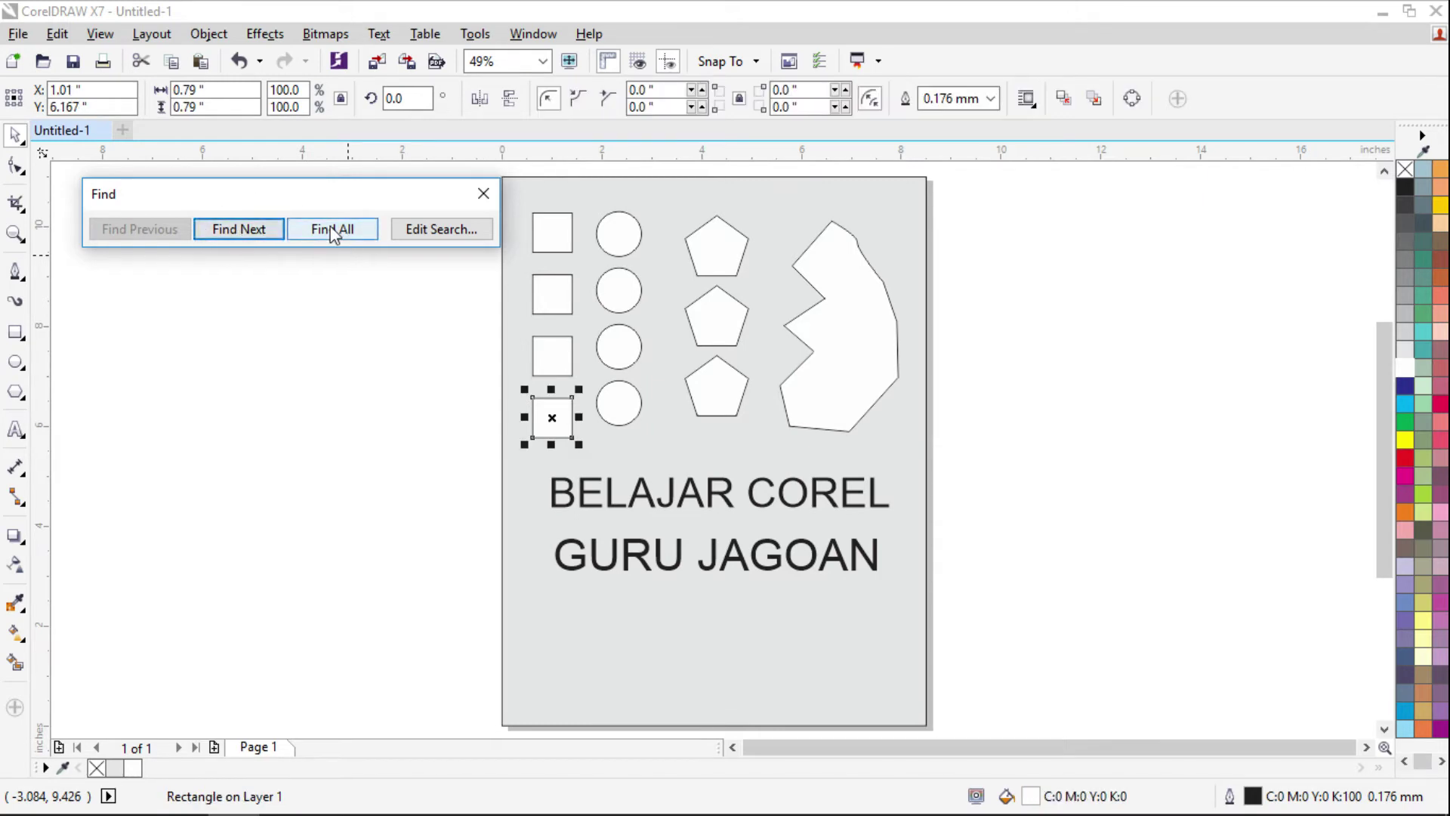
{"action": "left_click", "coordinate": [332, 231]}
{"action": "left_click", "coordinate": [226, 233]}
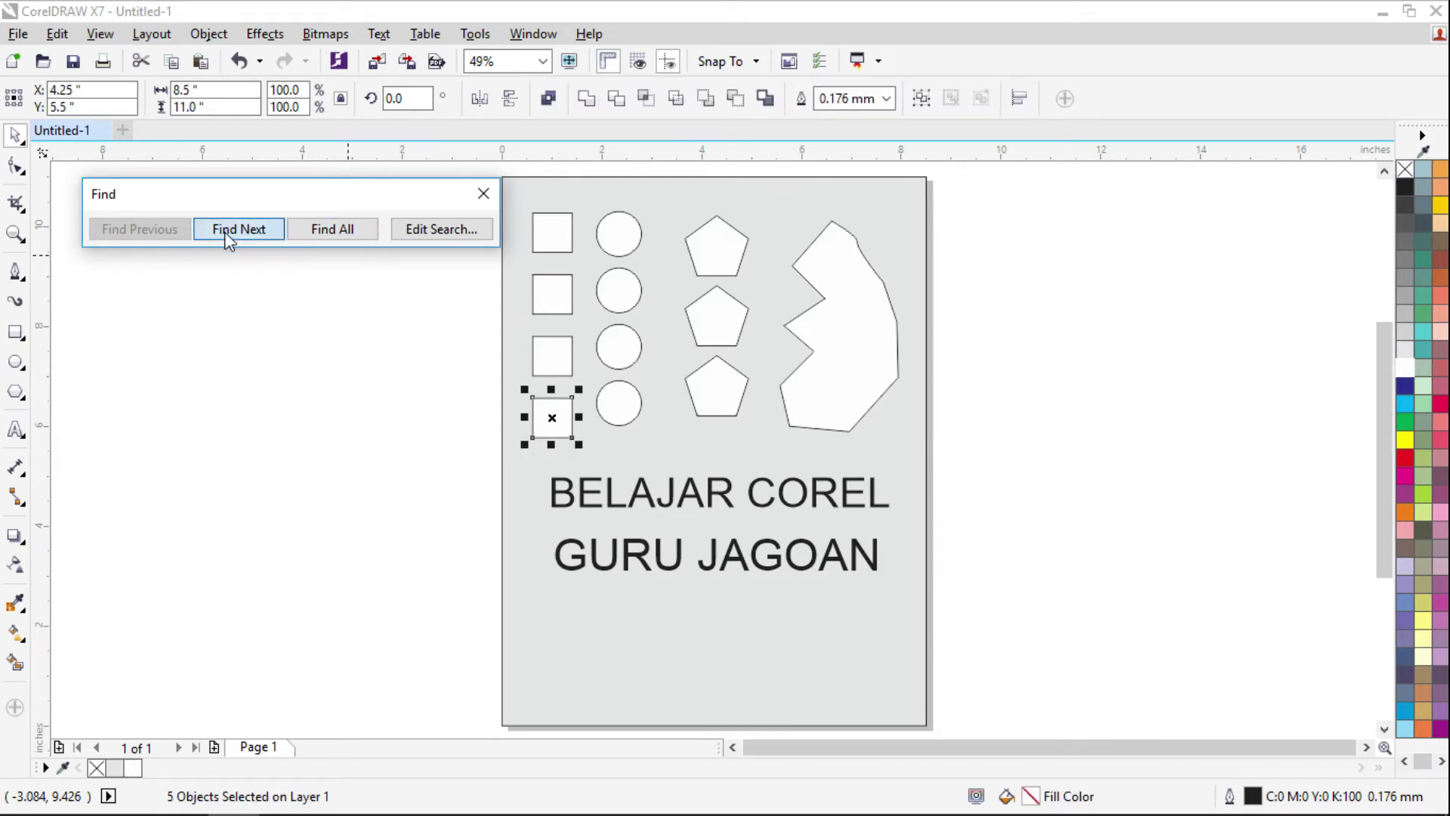
{"action": "left_click", "coordinate": [227, 233]}
{"action": "left_click", "coordinate": [227, 234]}
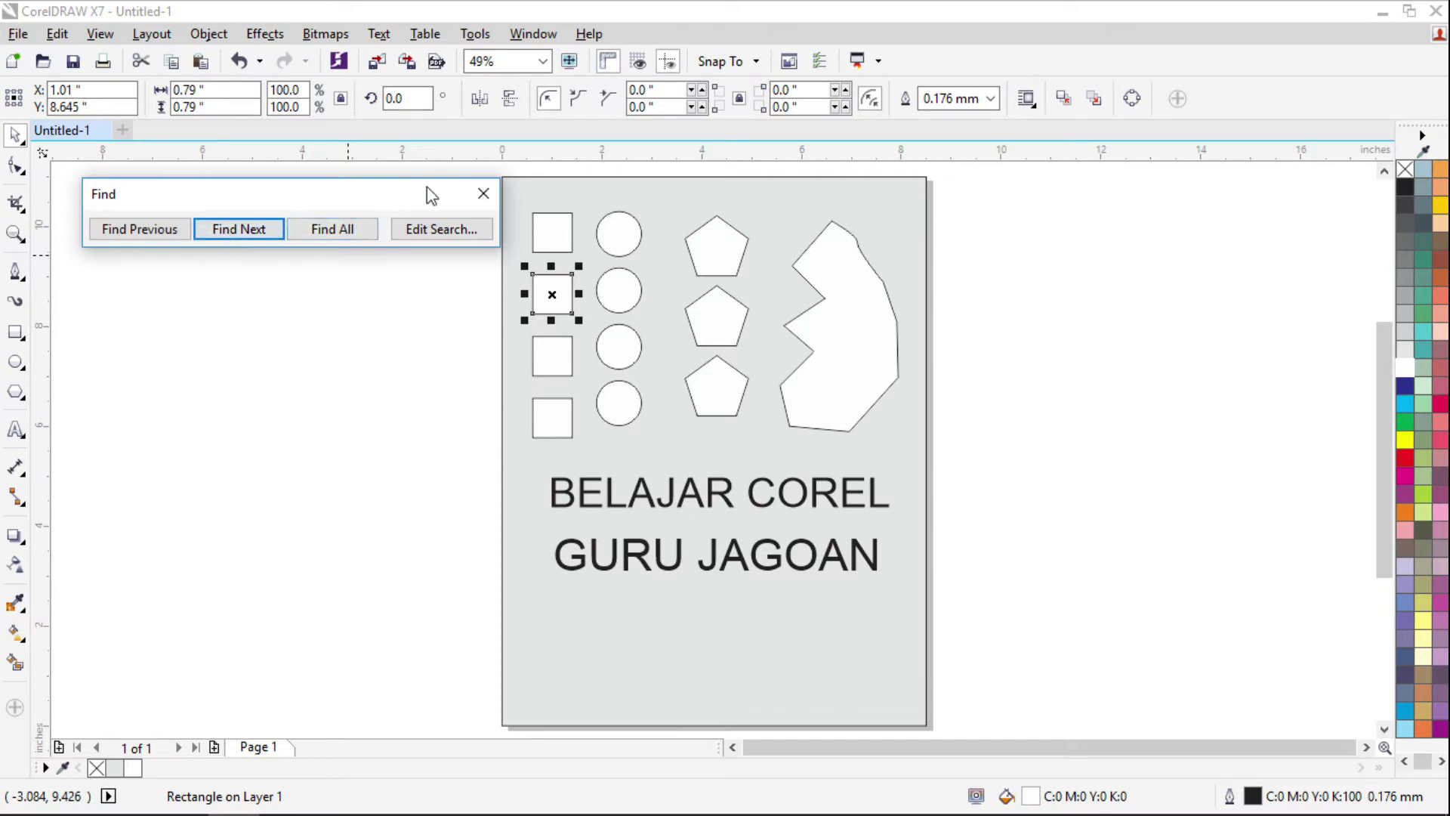
{"action": "left_click", "coordinate": [484, 195]}
{"action": "left_click", "coordinate": [56, 34]}
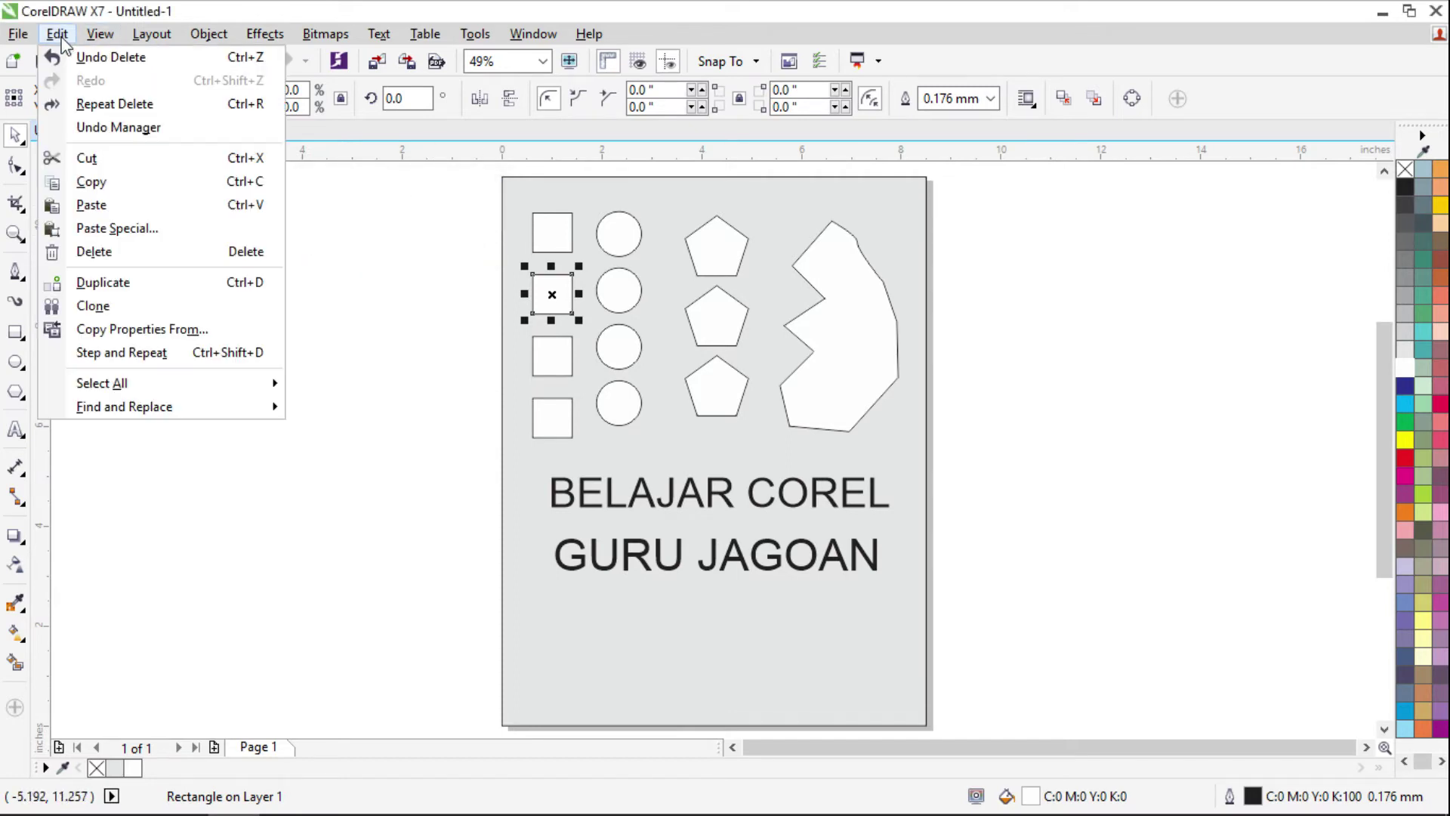
{"action": "mouse_move", "coordinate": [151, 411]}
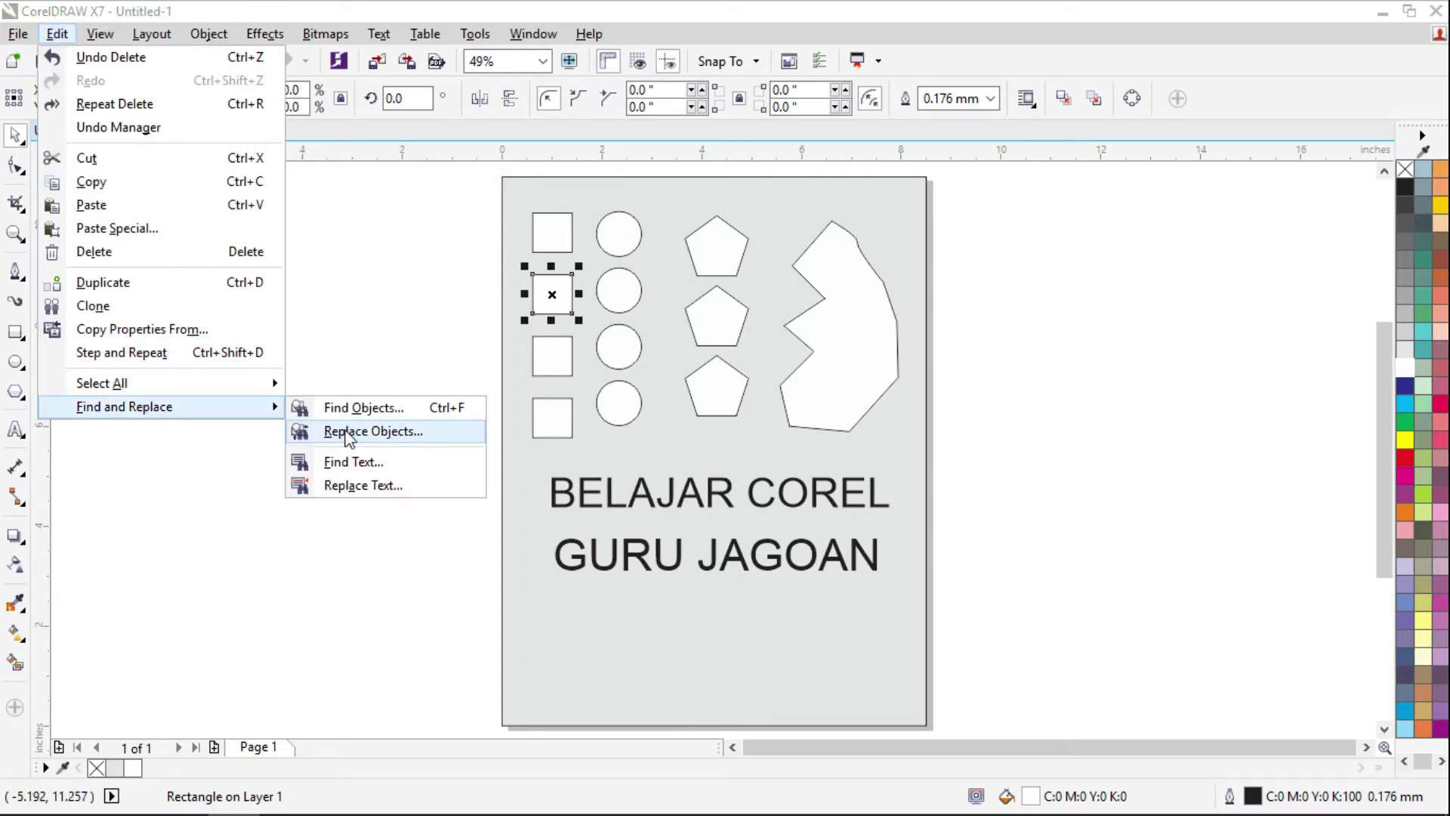
{"action": "left_click", "coordinate": [387, 311]}
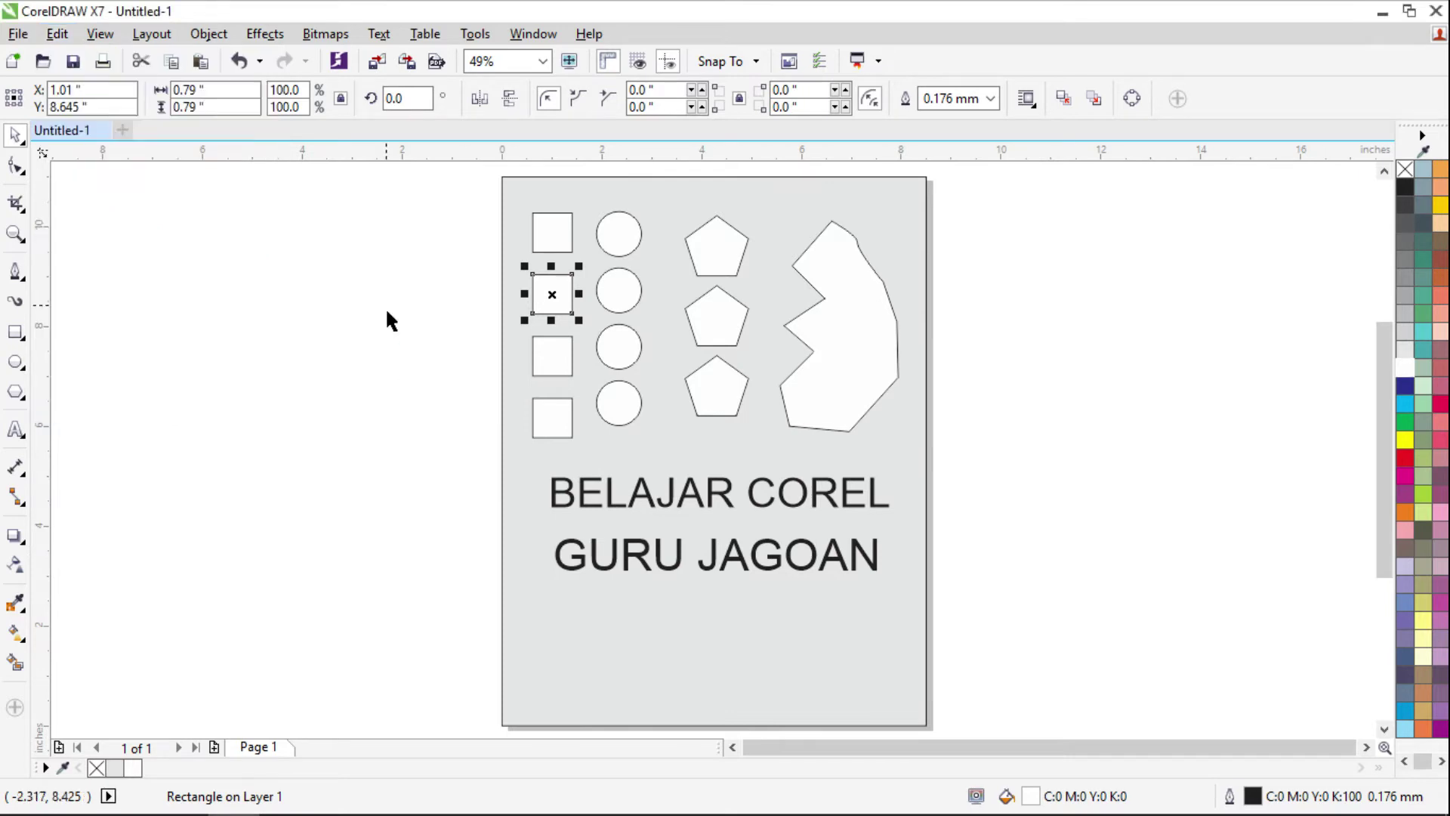
Deselect the rectangle, start a Replace Objects operation that replaces a color, and move the wizard clear of the page shapes
{"action": "left_click", "coordinate": [356, 328]}
{"action": "left_click", "coordinate": [63, 38]}
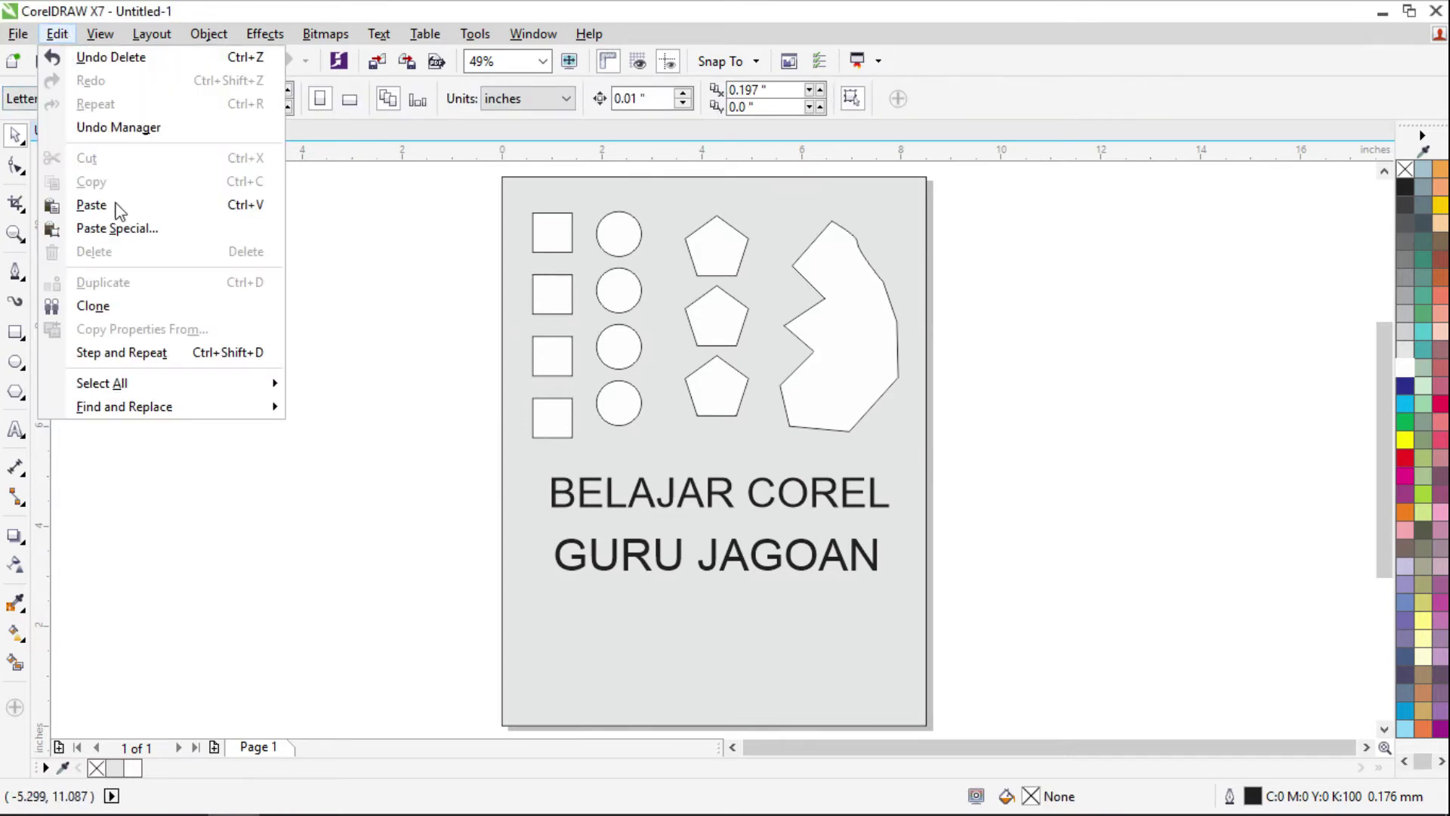
{"action": "mouse_move", "coordinate": [151, 408]}
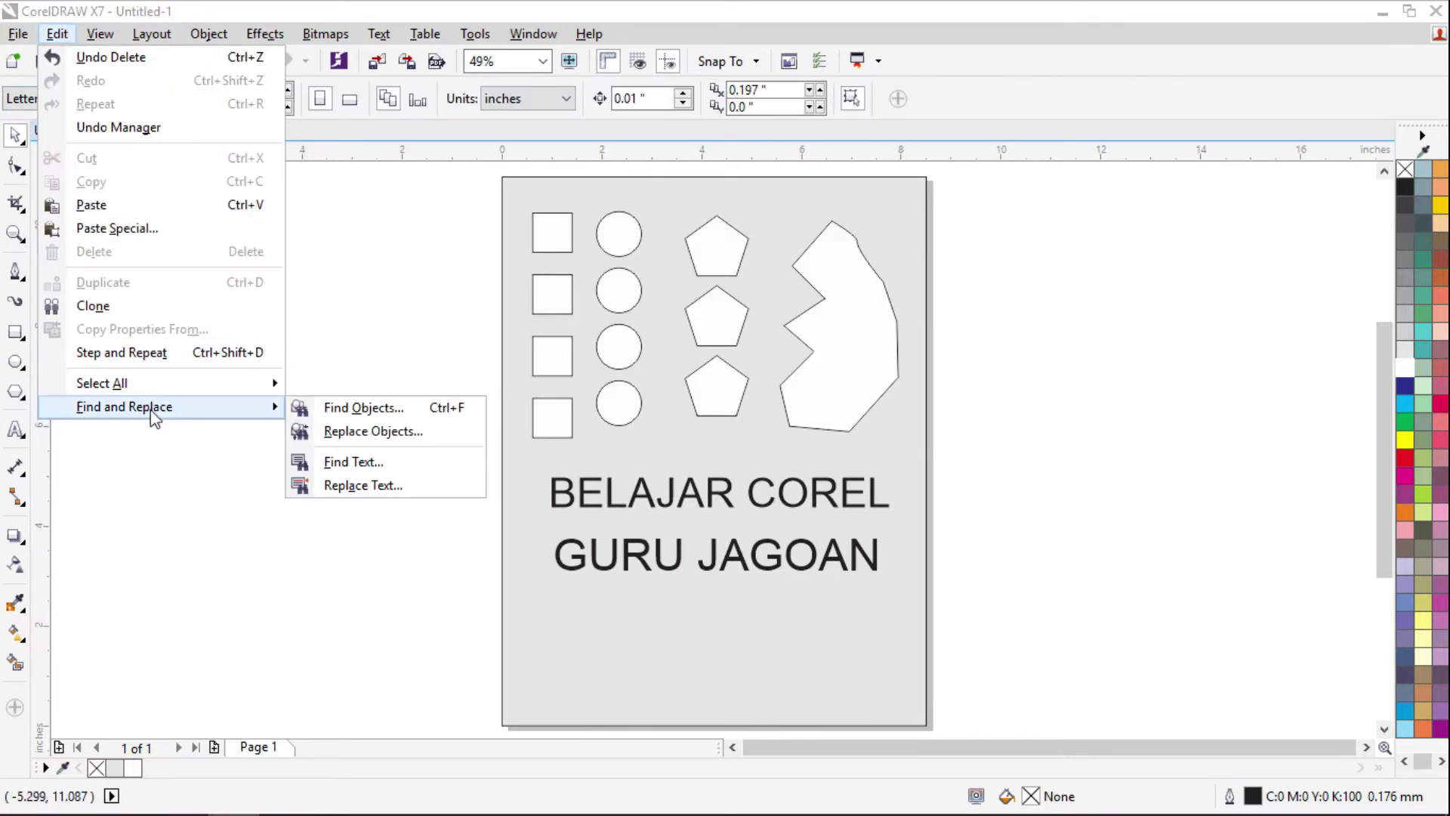
{"action": "left_click", "coordinate": [382, 436]}
{"action": "mouse_move", "coordinate": [672, 201]}
{"action": "left_mouse_down"}
{"action": "mouse_move", "coordinate": [1061, 164]}
{"action": "mouse_move", "coordinate": [1061, 148]}
{"action": "left_mouse_up"}
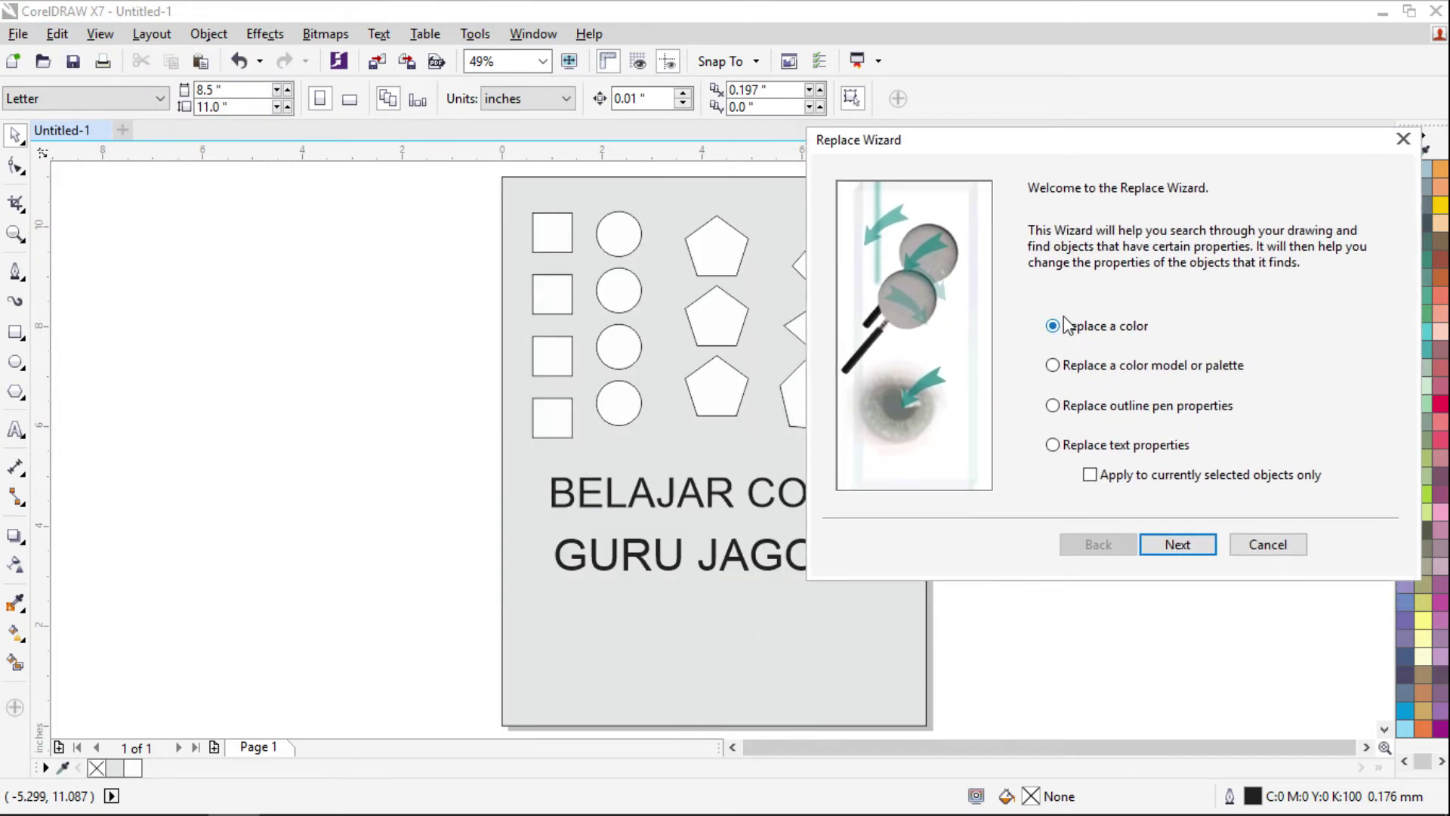
{"action": "mouse_move", "coordinate": [979, 151]}
{"action": "left_mouse_down"}
{"action": "mouse_move", "coordinate": [1102, 187]}
{"action": "mouse_move", "coordinate": [1086, 183]}
{"action": "left_mouse_up"}
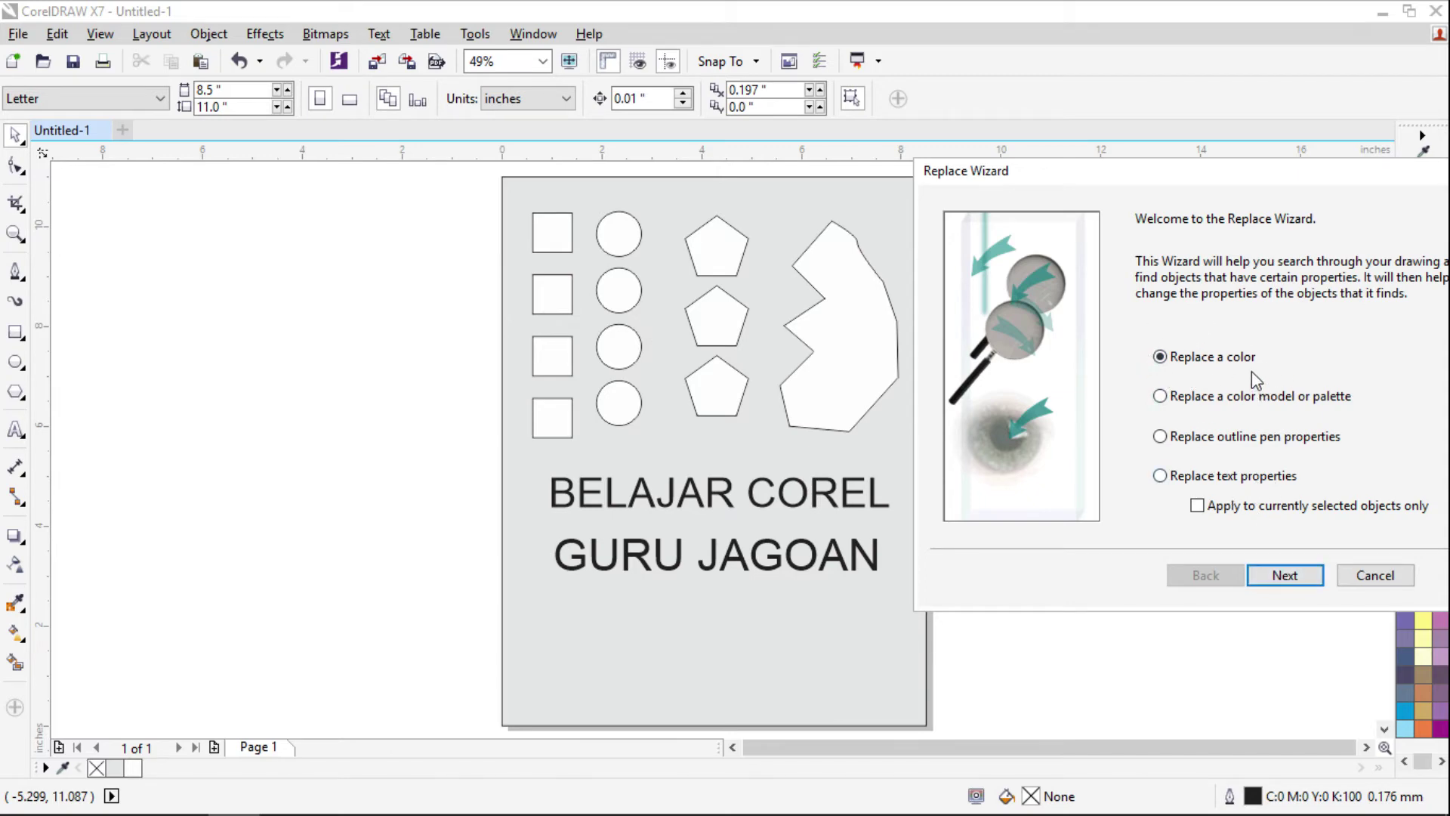
{"action": "left_click", "coordinate": [1288, 577]}
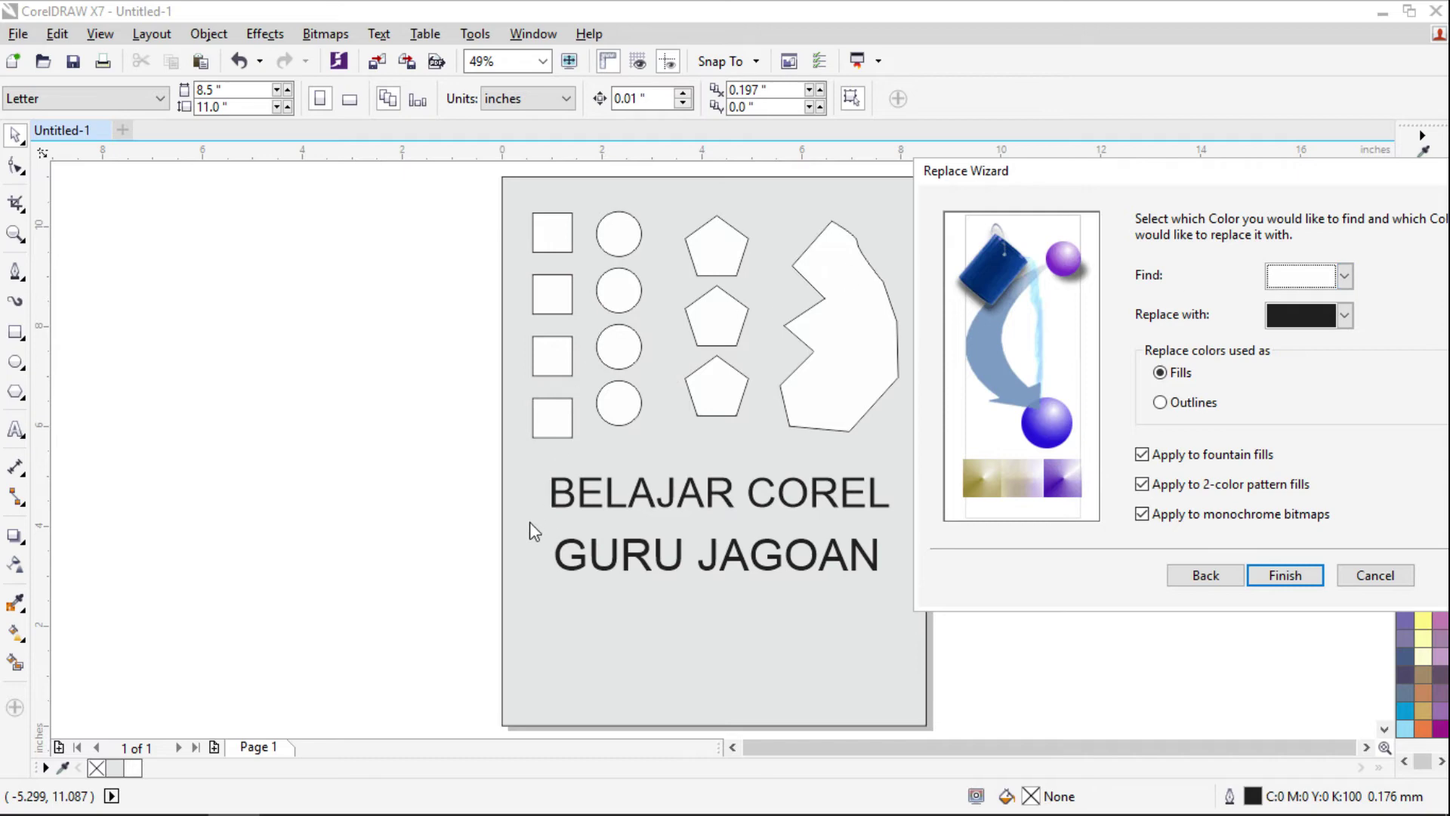
Set the color replacement to find light grey fills and replace them with dark blue, and run the search
{"action": "left_click", "coordinate": [1344, 276]}
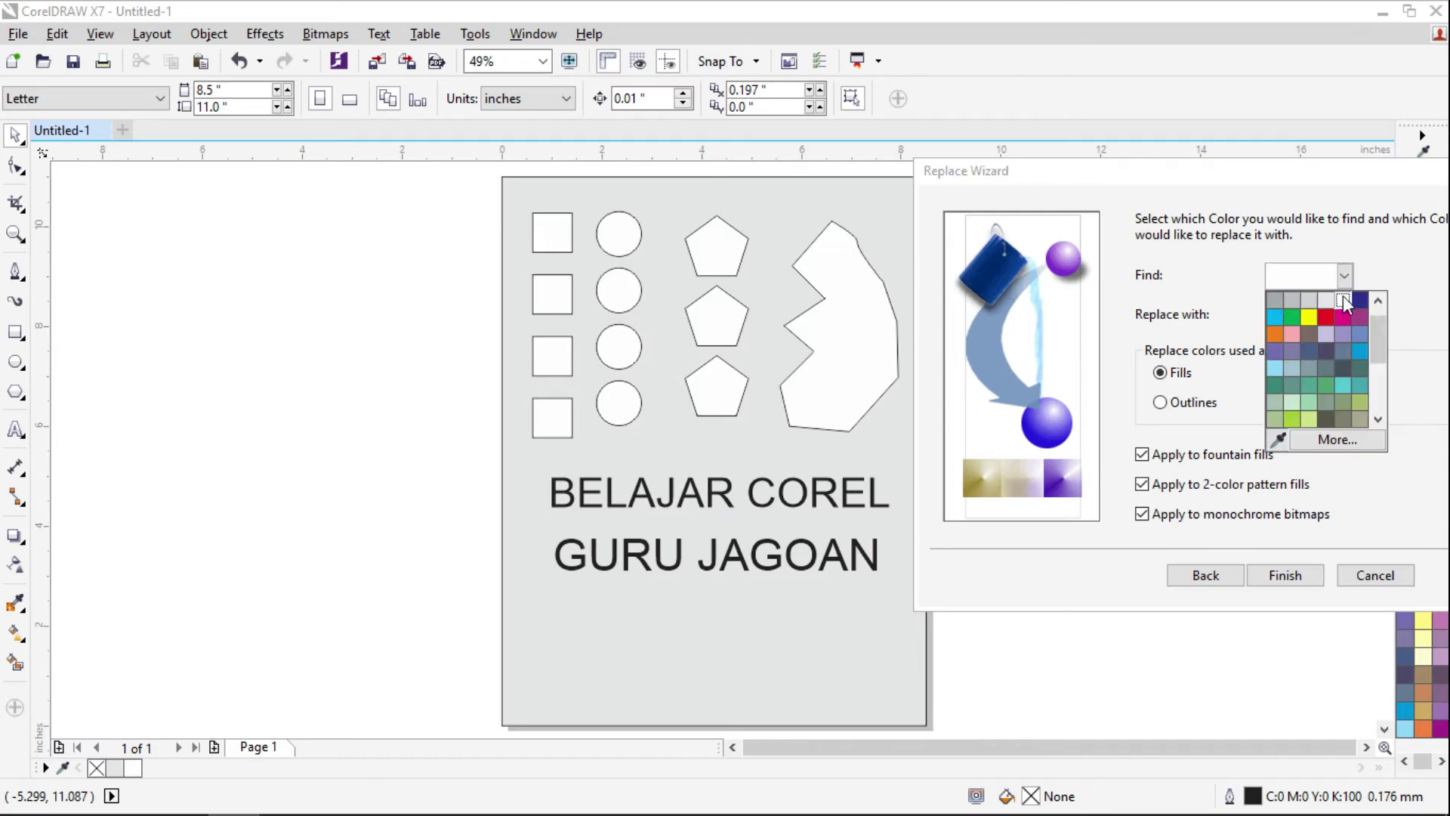
{"action": "left_click", "coordinate": [1327, 297]}
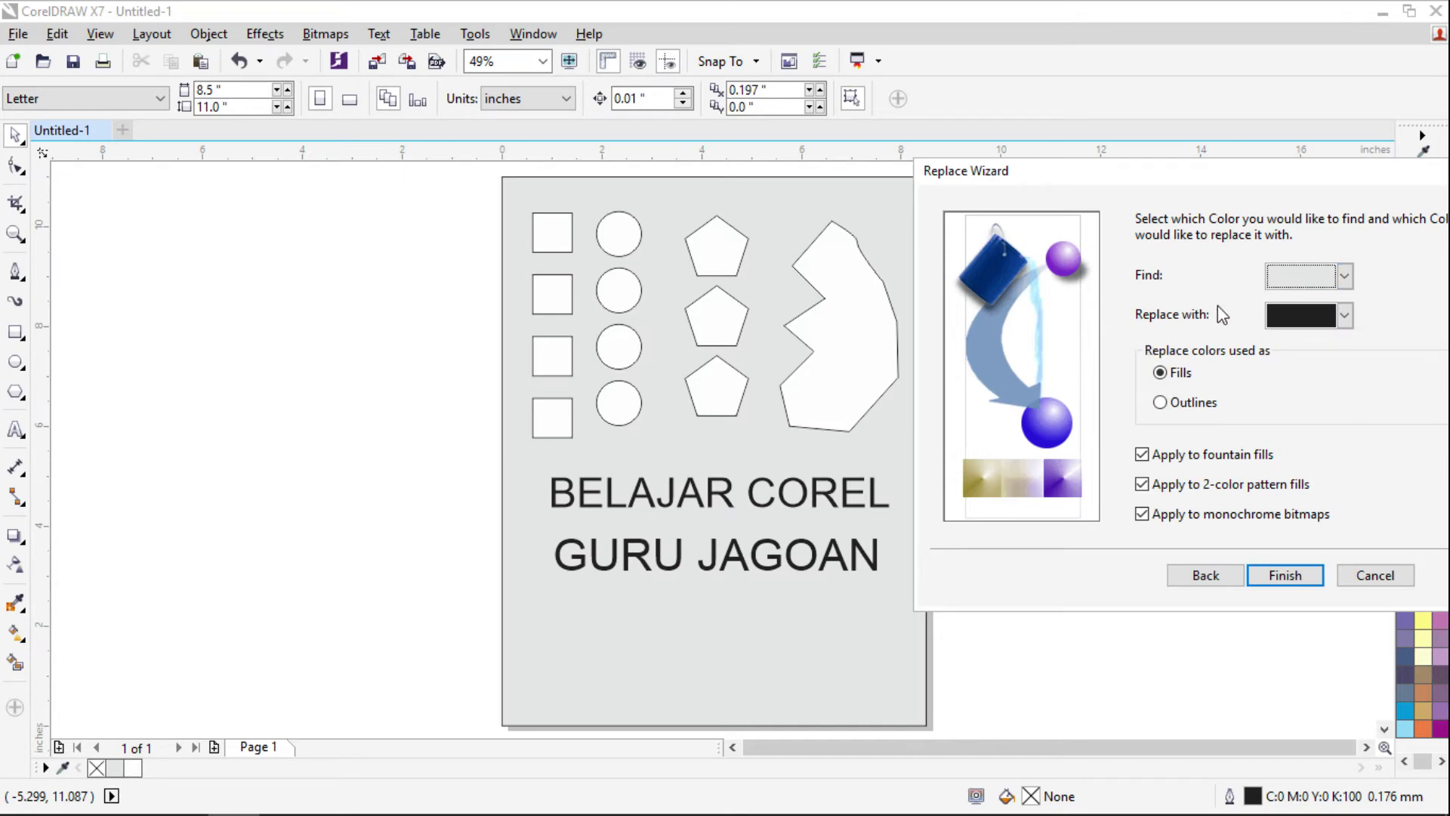
{"action": "left_click", "coordinate": [1344, 315]}
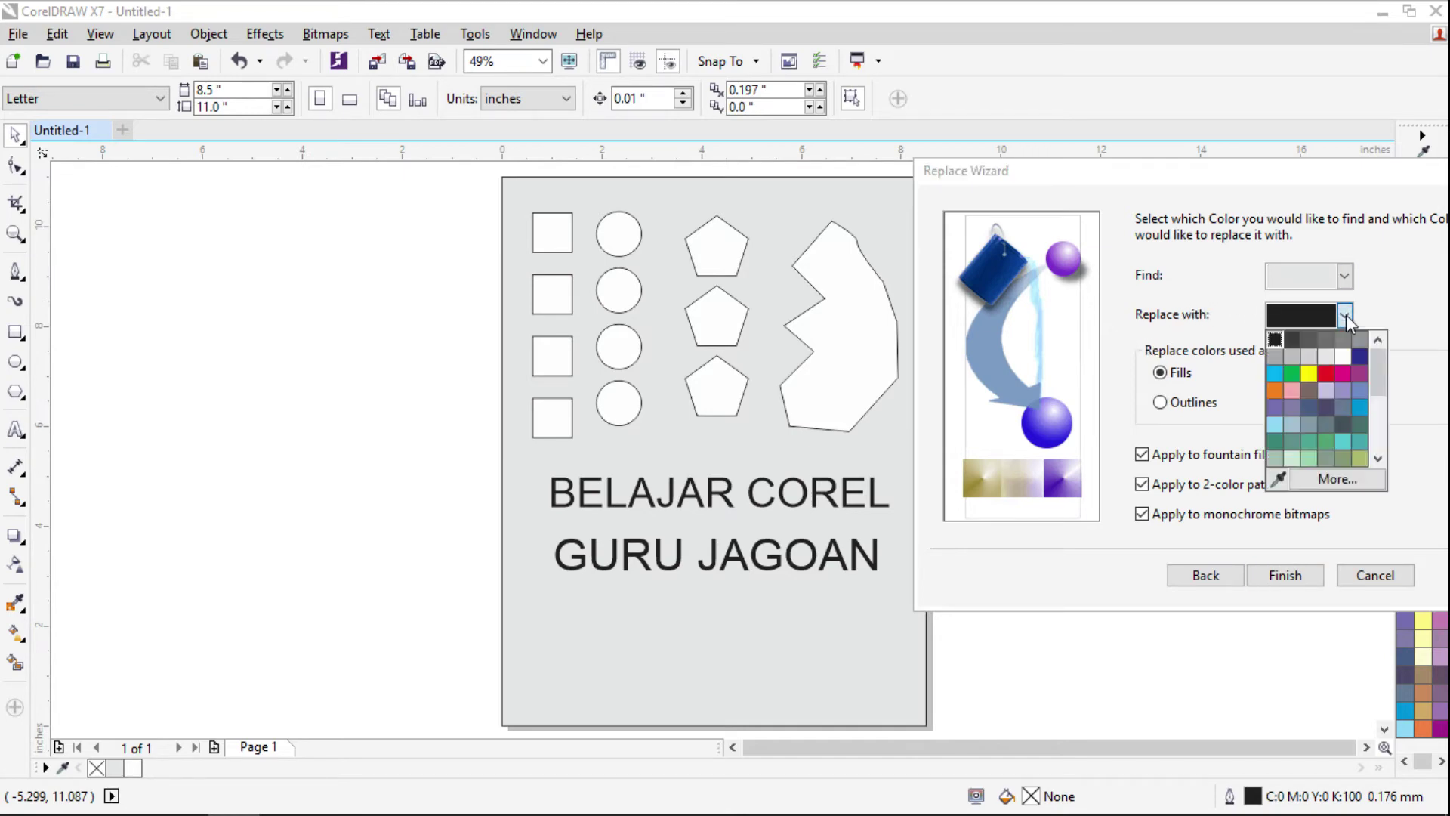
{"action": "left_click", "coordinate": [1361, 357]}
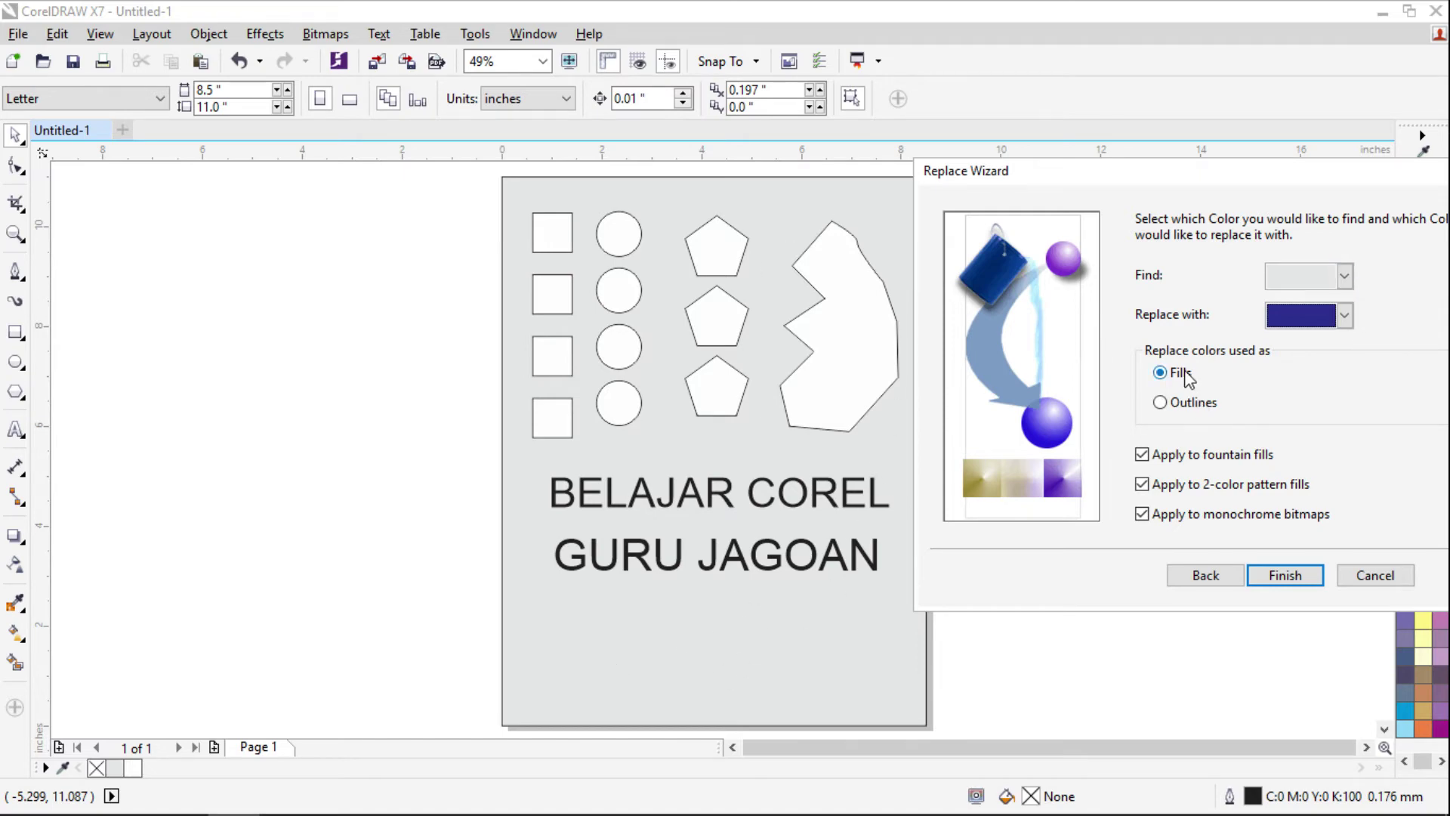
{"action": "left_click", "coordinate": [1287, 583]}
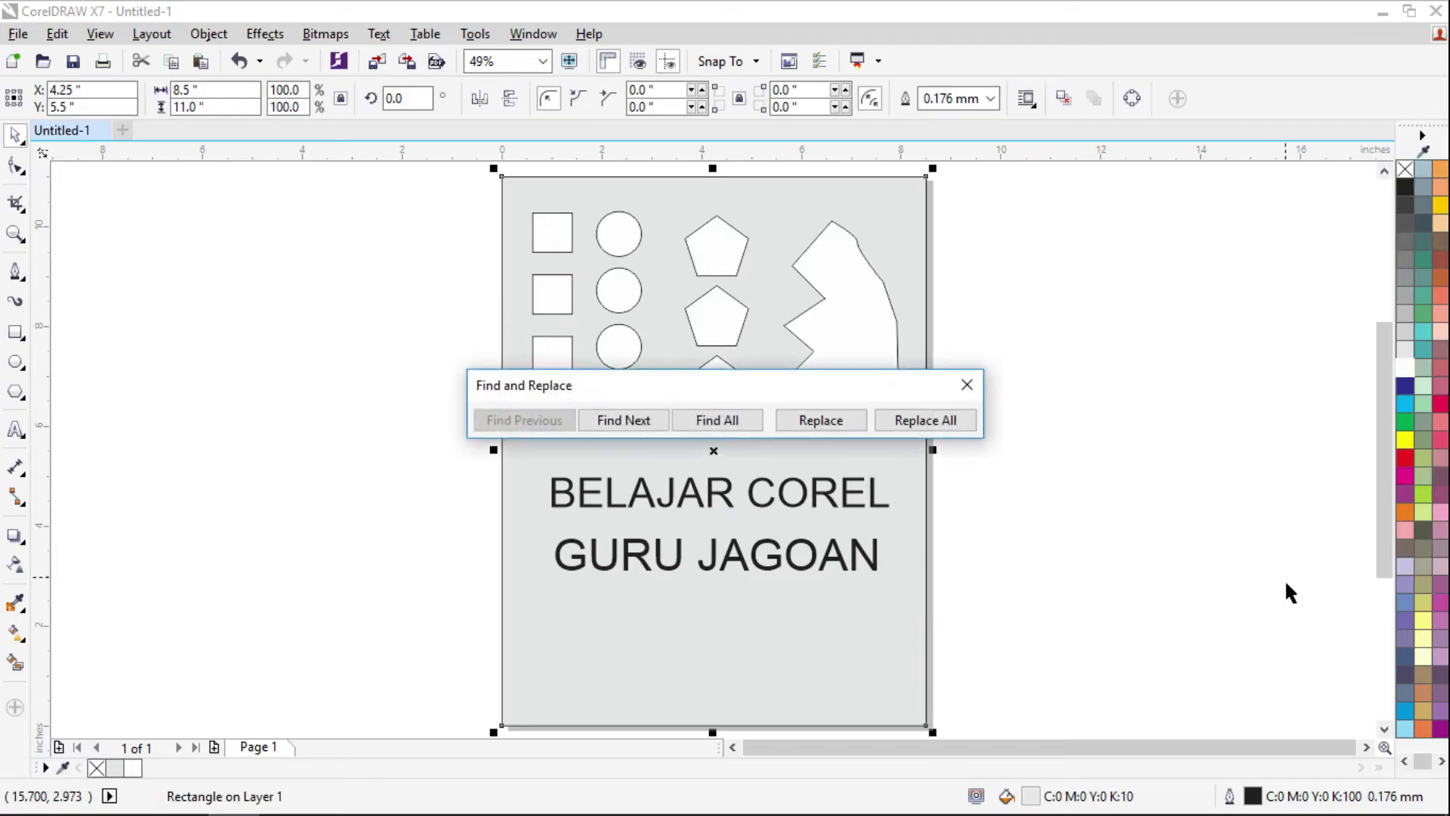
Move the Find and Replace dialog off the page, replace the found background rectangle's fill, and close the search
{"action": "left_click_drag", "start_coordinate": [668, 390], "coordinate": [1116, 219]}
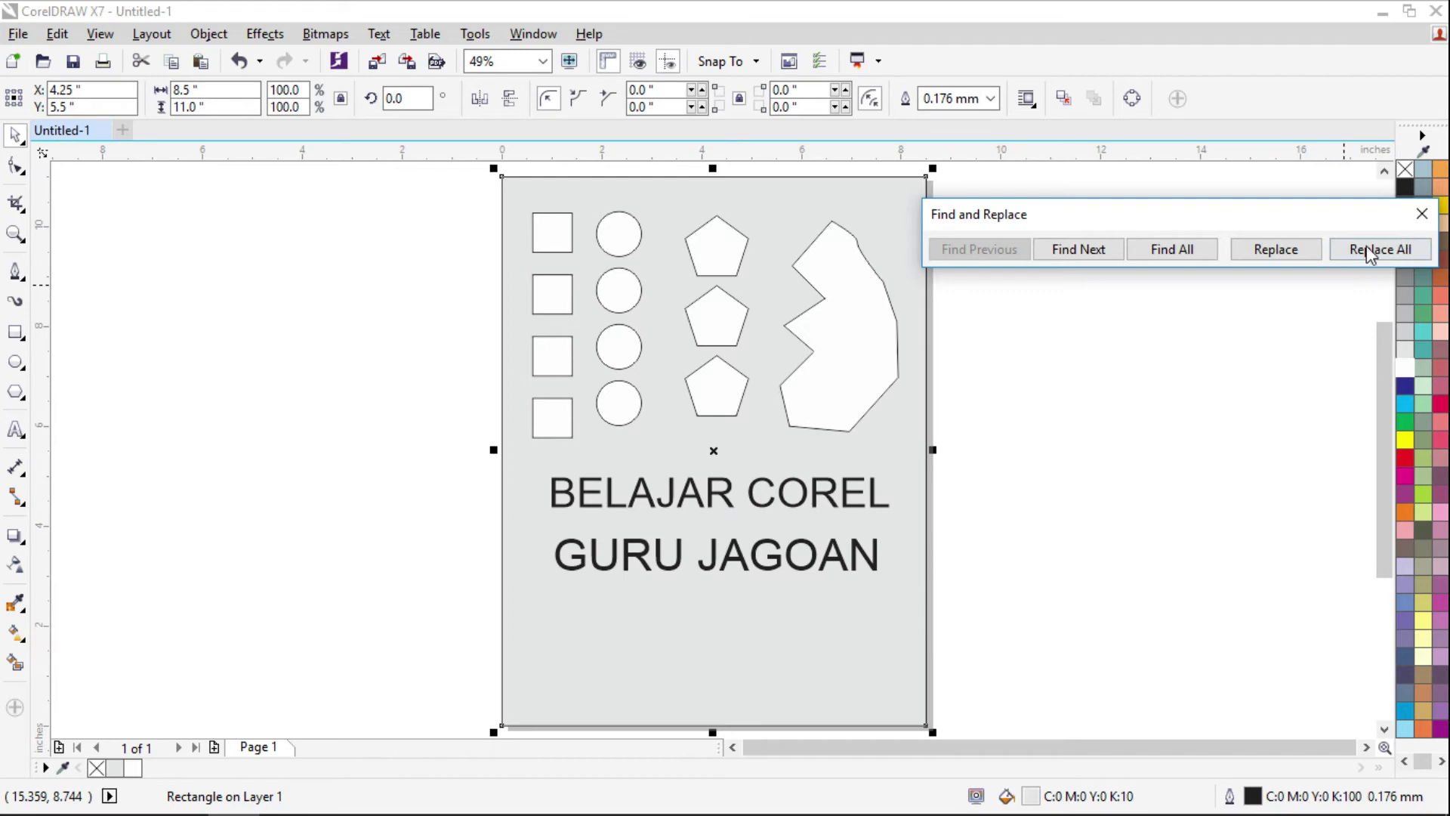
{"action": "left_click", "coordinate": [1276, 252]}
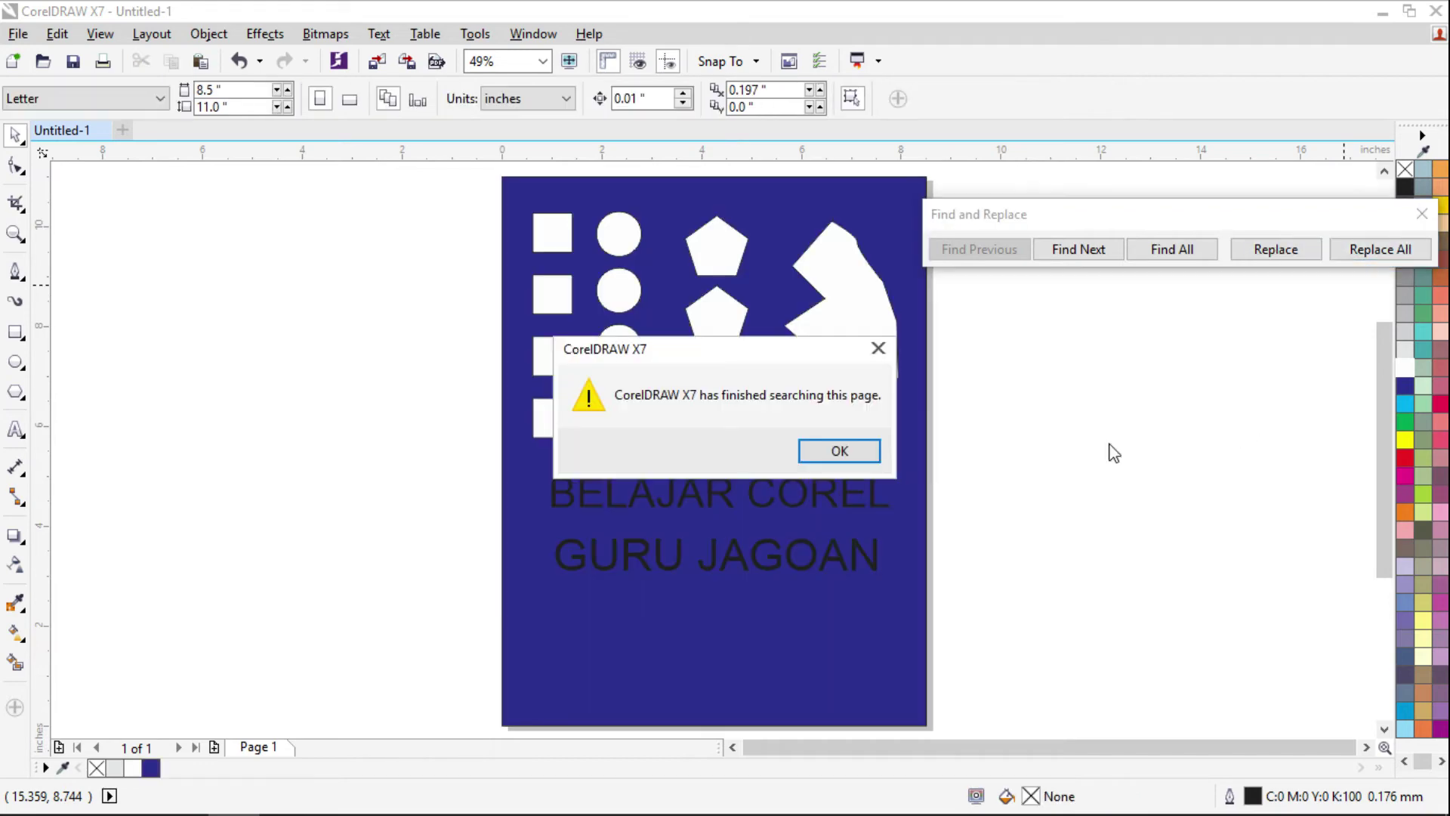
{"action": "left_click", "coordinate": [815, 450]}
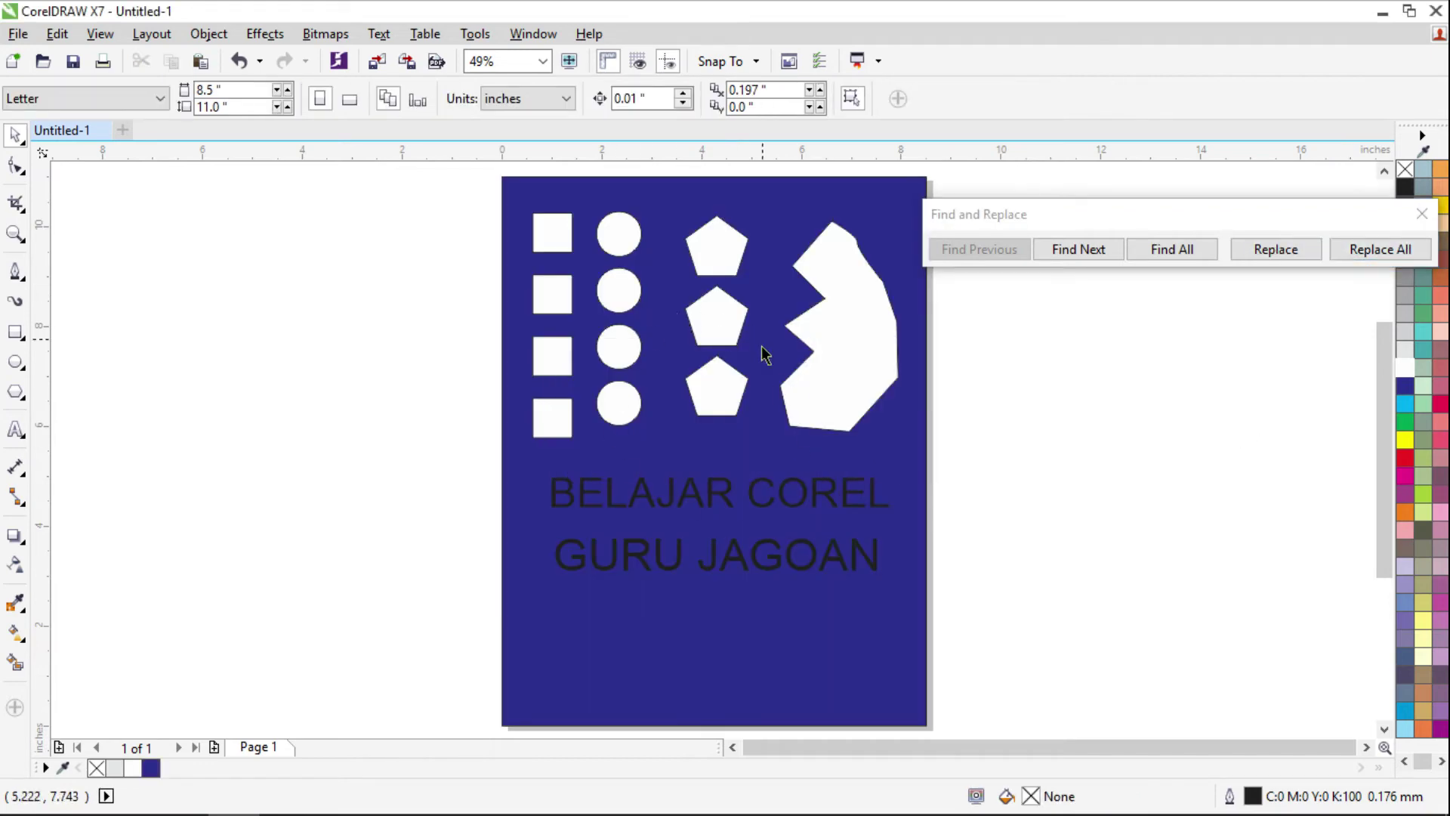
{"action": "left_click", "coordinate": [1423, 215]}
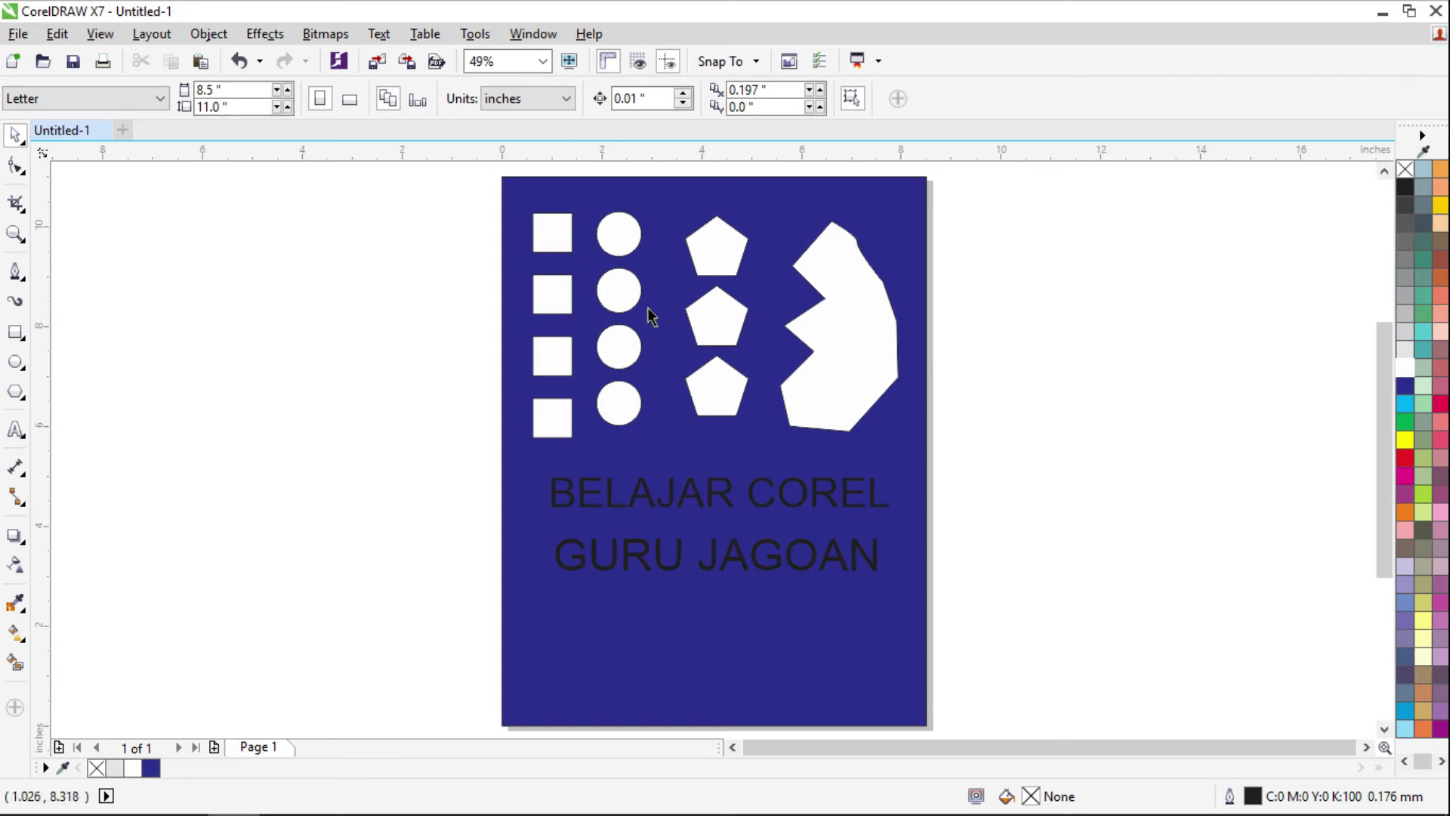
Set up a new object color replacement that finds white fills and replaces them with cyan, and run the search
{"action": "left_click", "coordinate": [57, 34]}
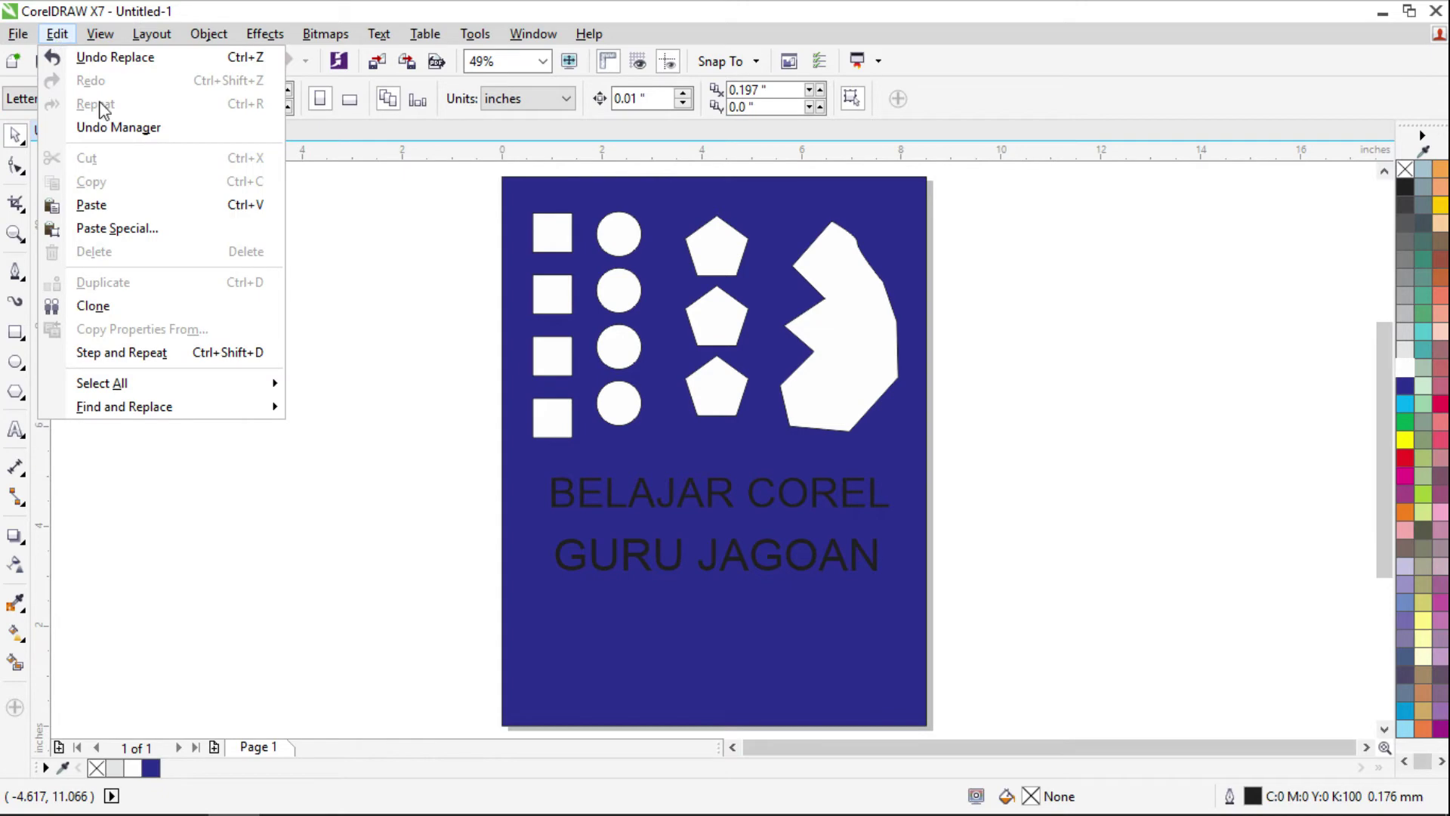
{"action": "mouse_move", "coordinate": [203, 418]}
{"action": "left_click", "coordinate": [351, 435]}
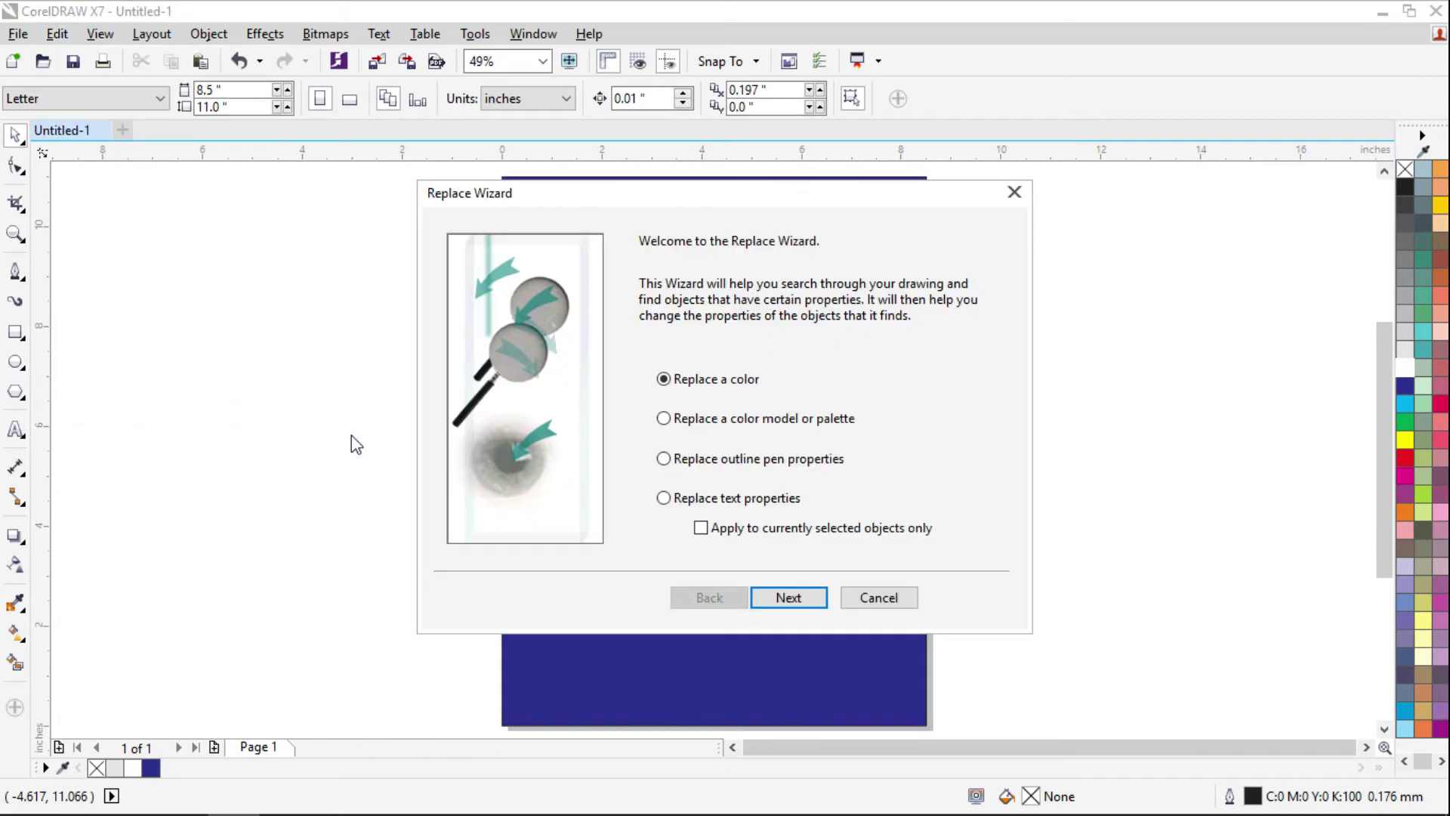
{"action": "left_click", "coordinate": [793, 598]}
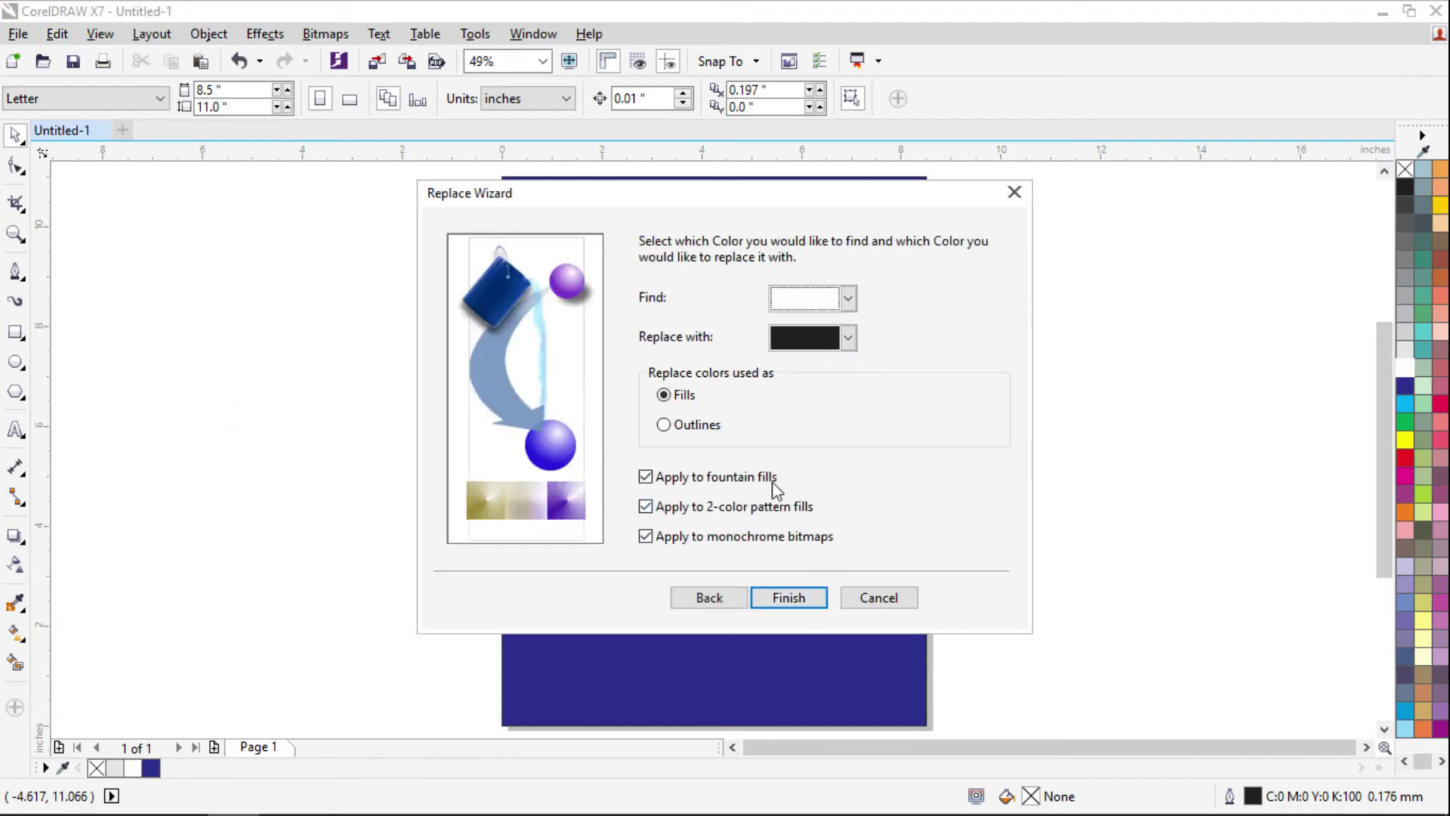
{"action": "left_click", "coordinate": [848, 337]}
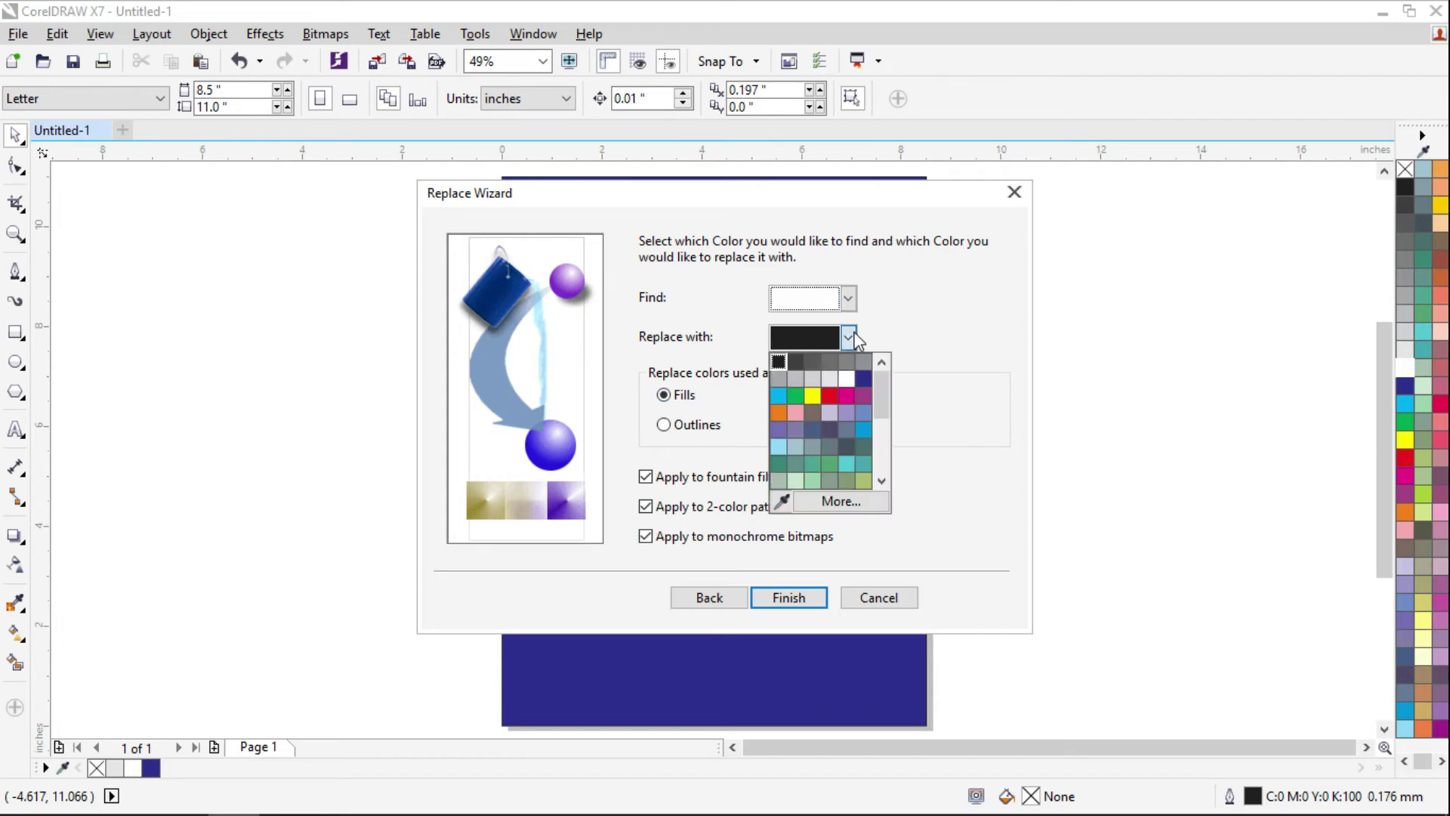
{"action": "left_click", "coordinate": [778, 398]}
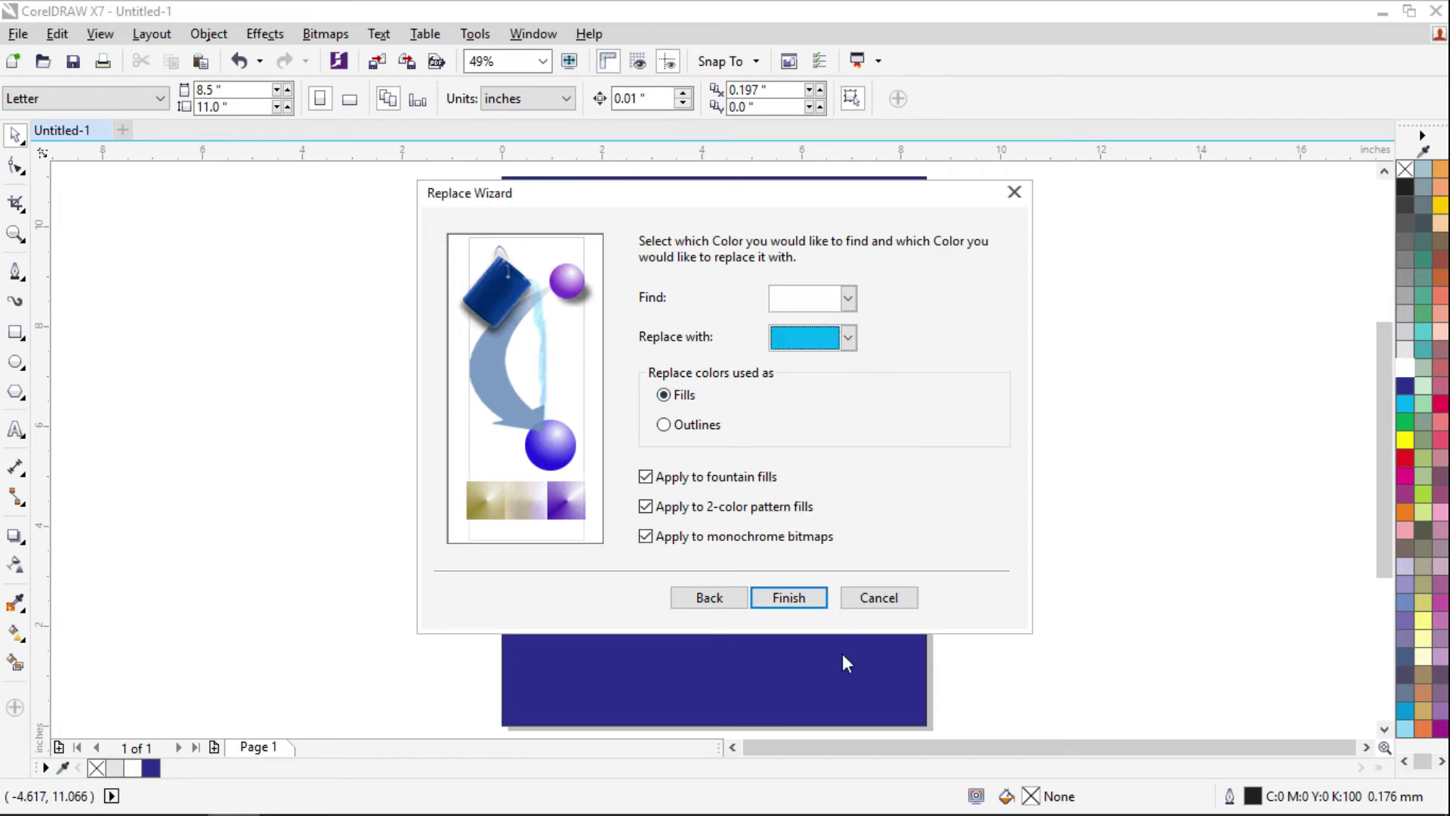
{"action": "left_click_drag", "start_coordinate": [669, 201], "coordinate": [1135, 148]}
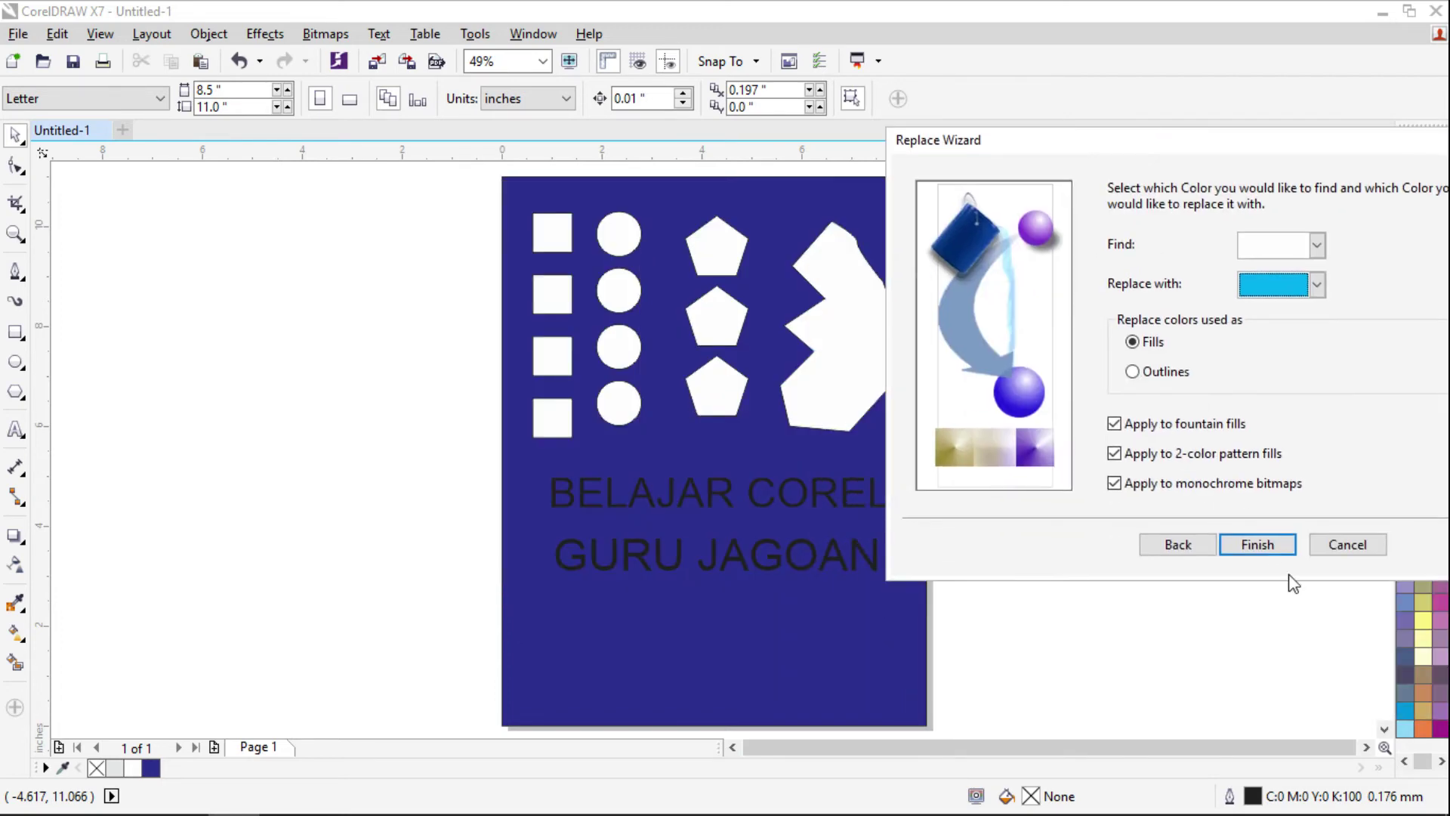
{"action": "left_click", "coordinate": [1258, 544]}
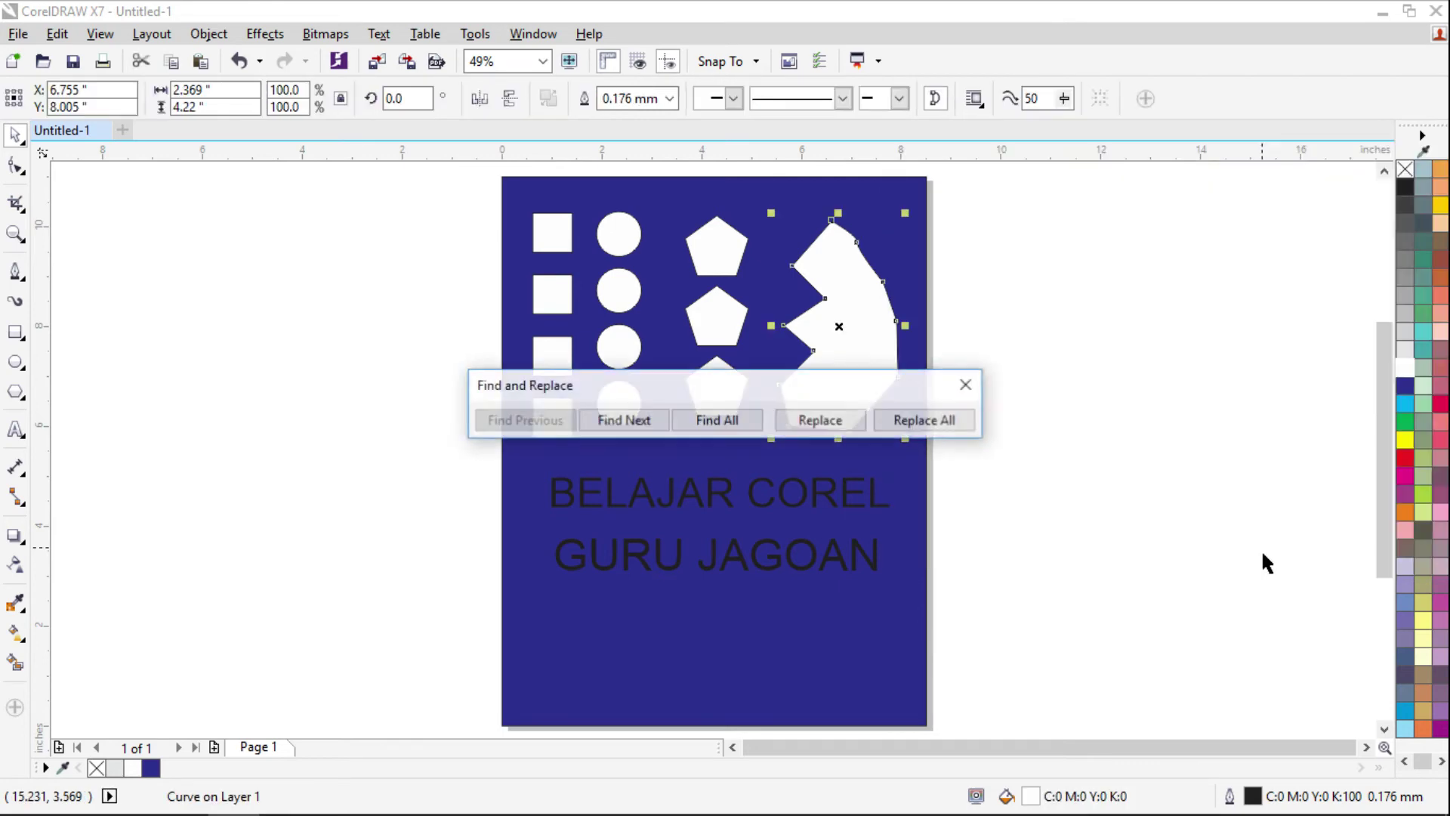
Replace the white fill of all matching shapes at once, with the dialog moved off the page, and close the search
{"action": "left_click_drag", "start_coordinate": [782, 385], "coordinate": [1208, 264]}
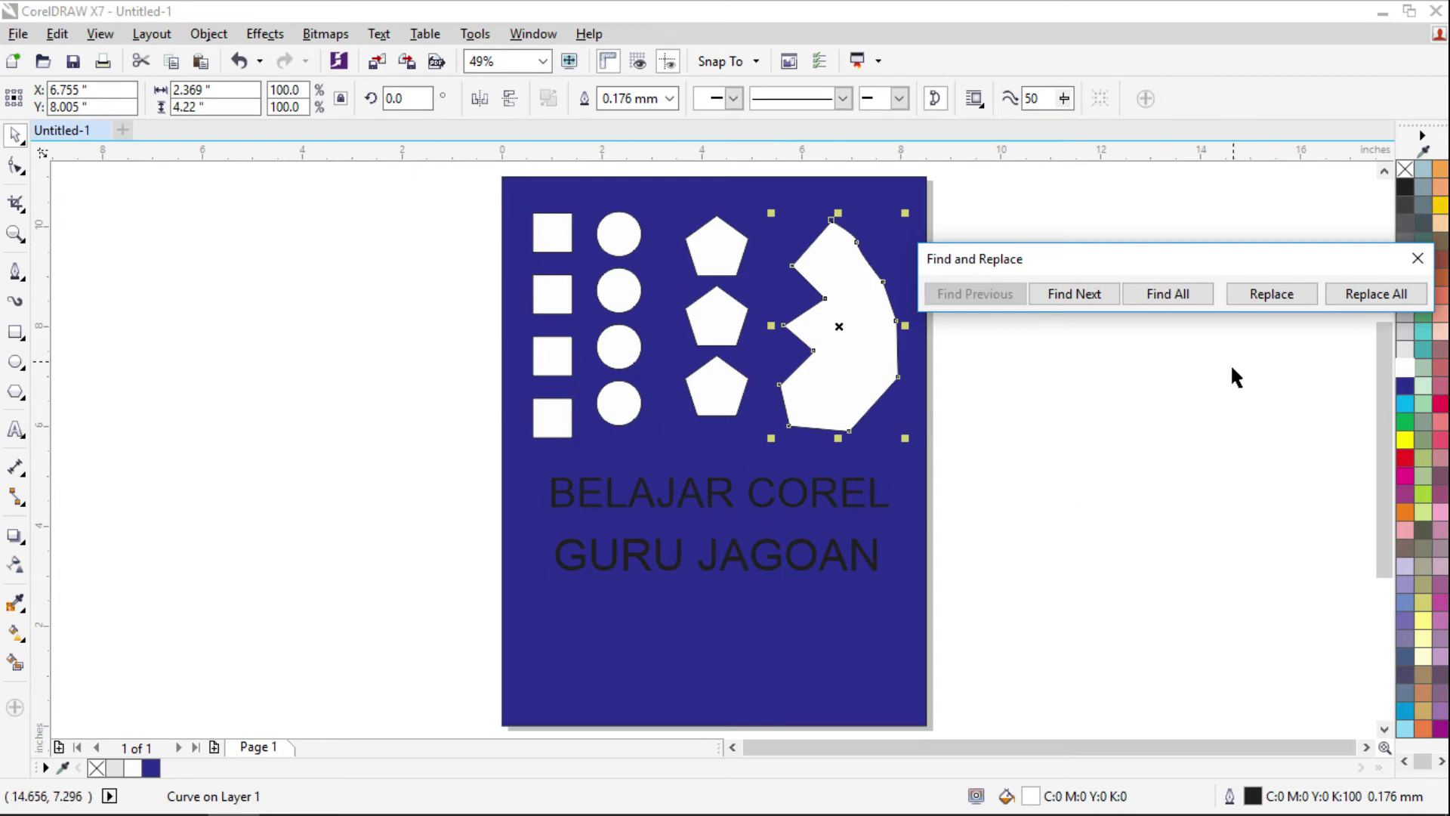
{"action": "left_click", "coordinate": [1356, 296]}
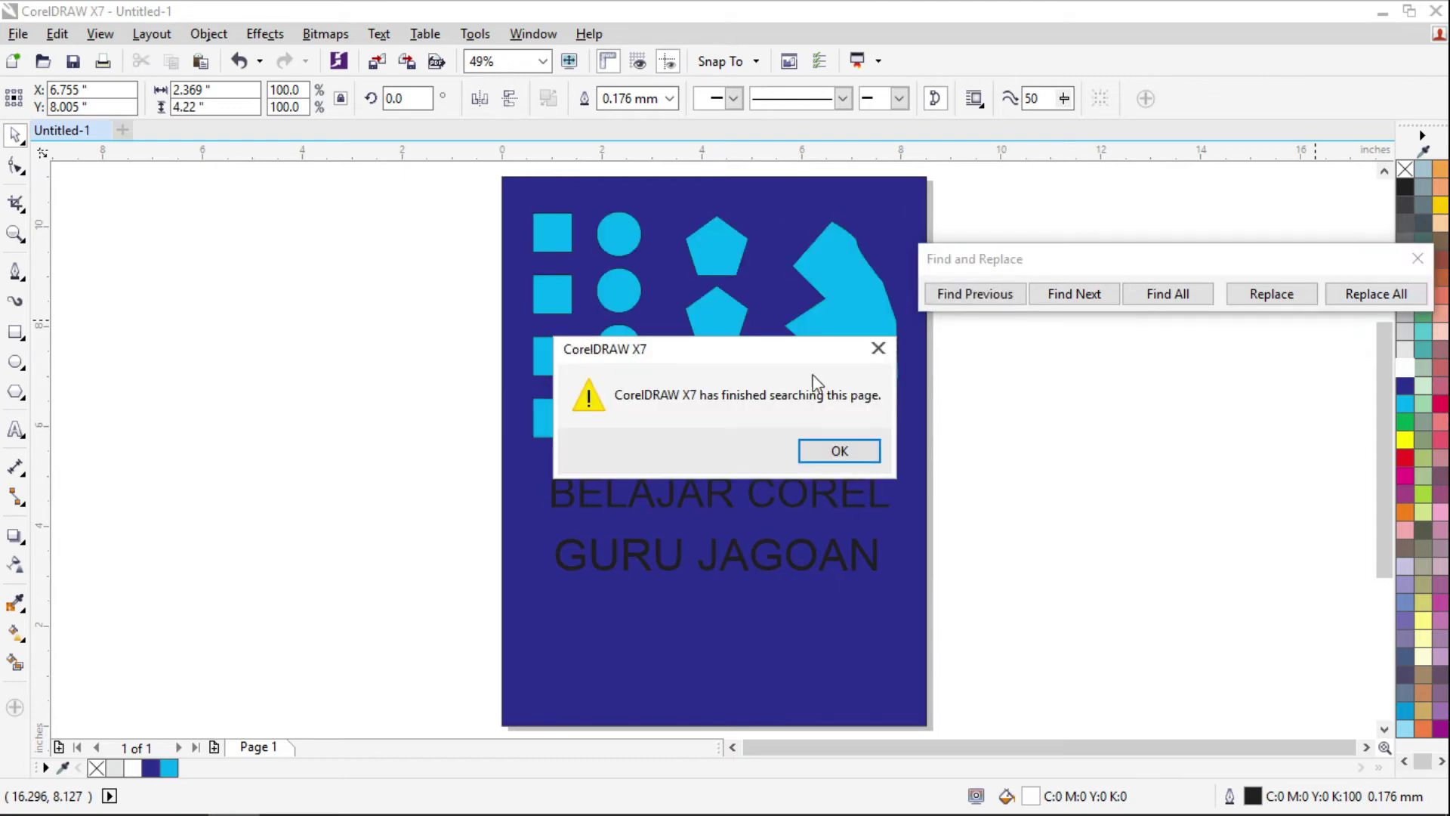
{"action": "left_click", "coordinate": [831, 452]}
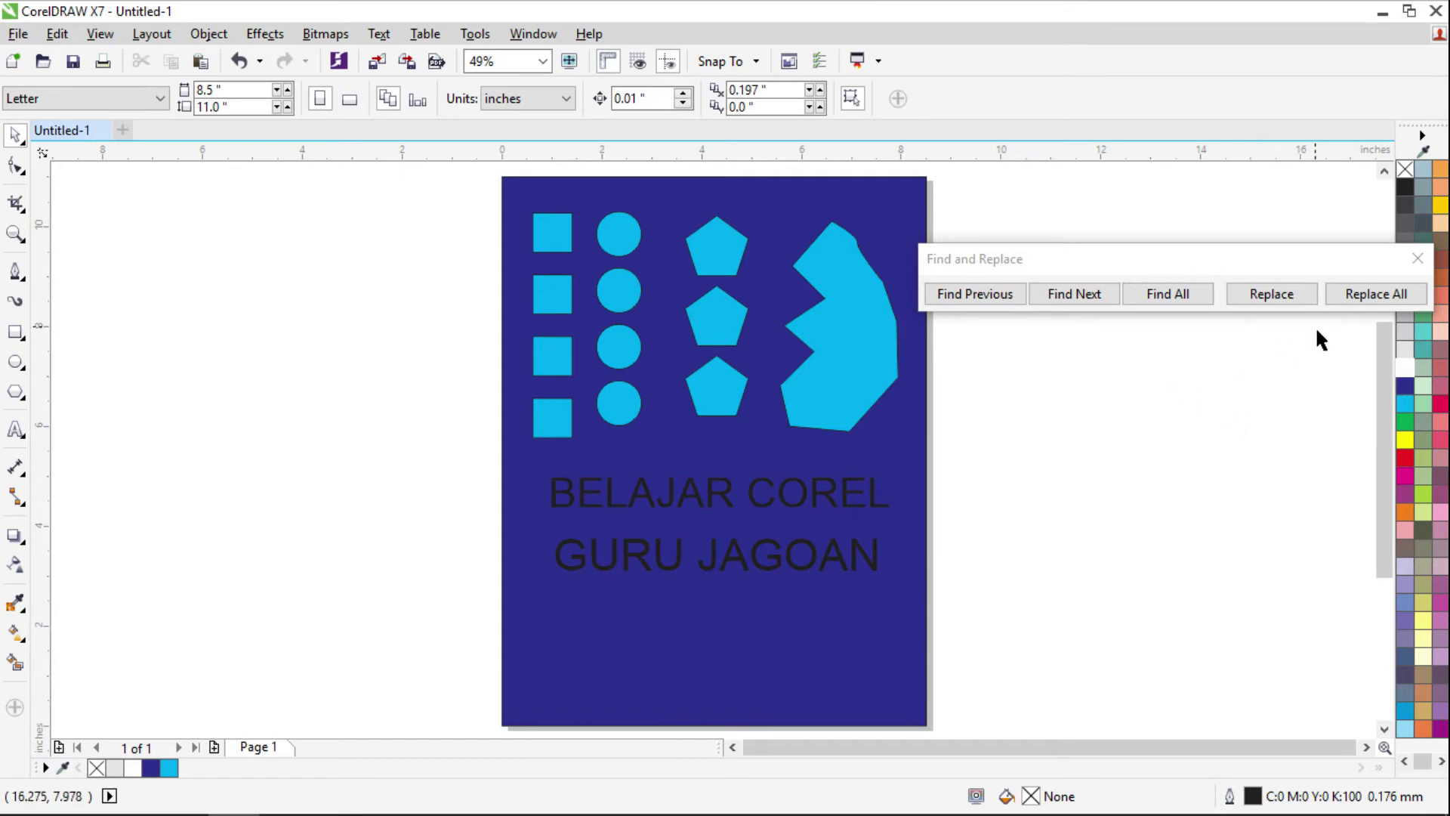
{"action": "left_click", "coordinate": [1417, 258]}
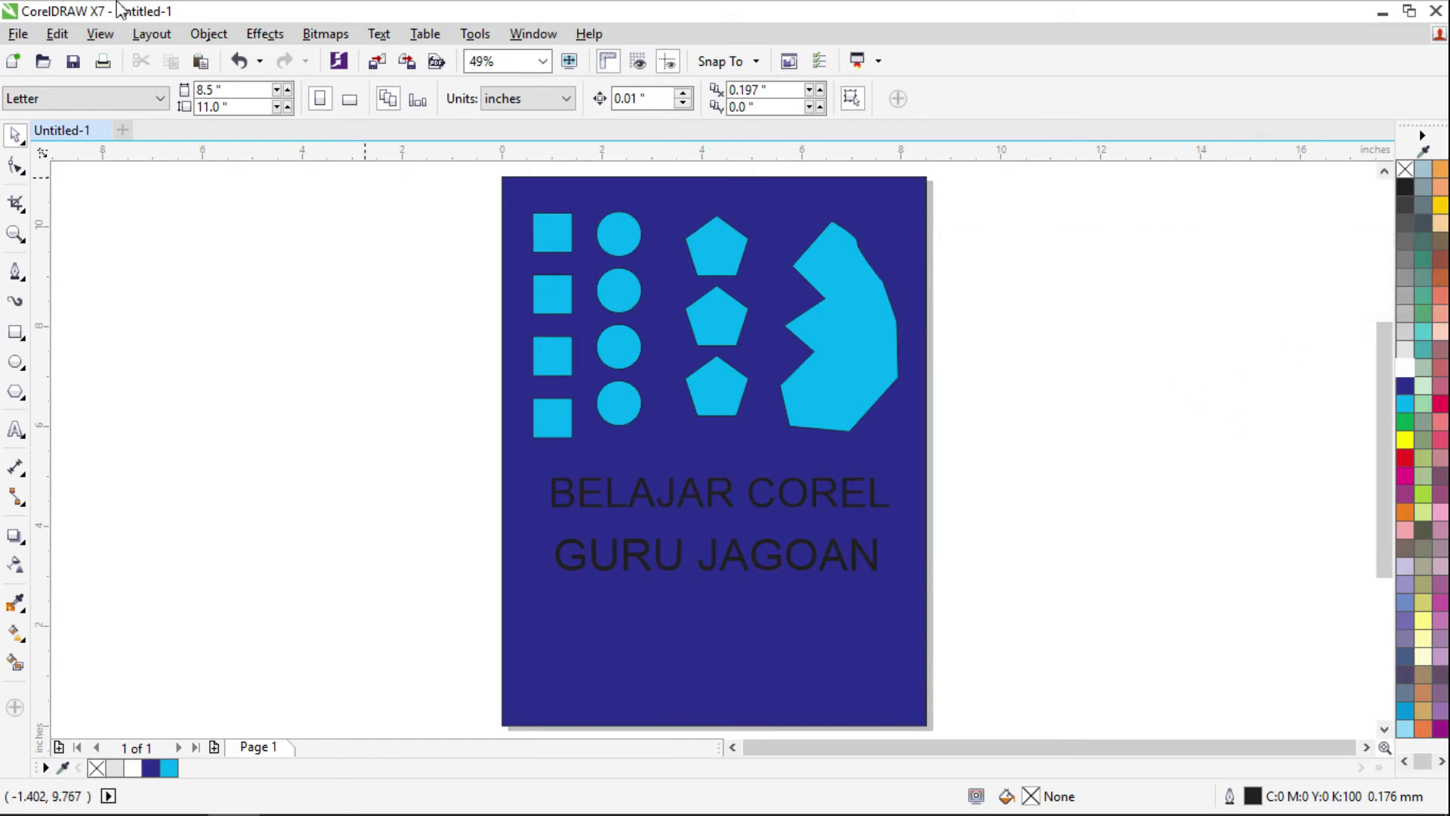
Start another object color replacement with black as the color to find
{"action": "left_click", "coordinate": [57, 34]}
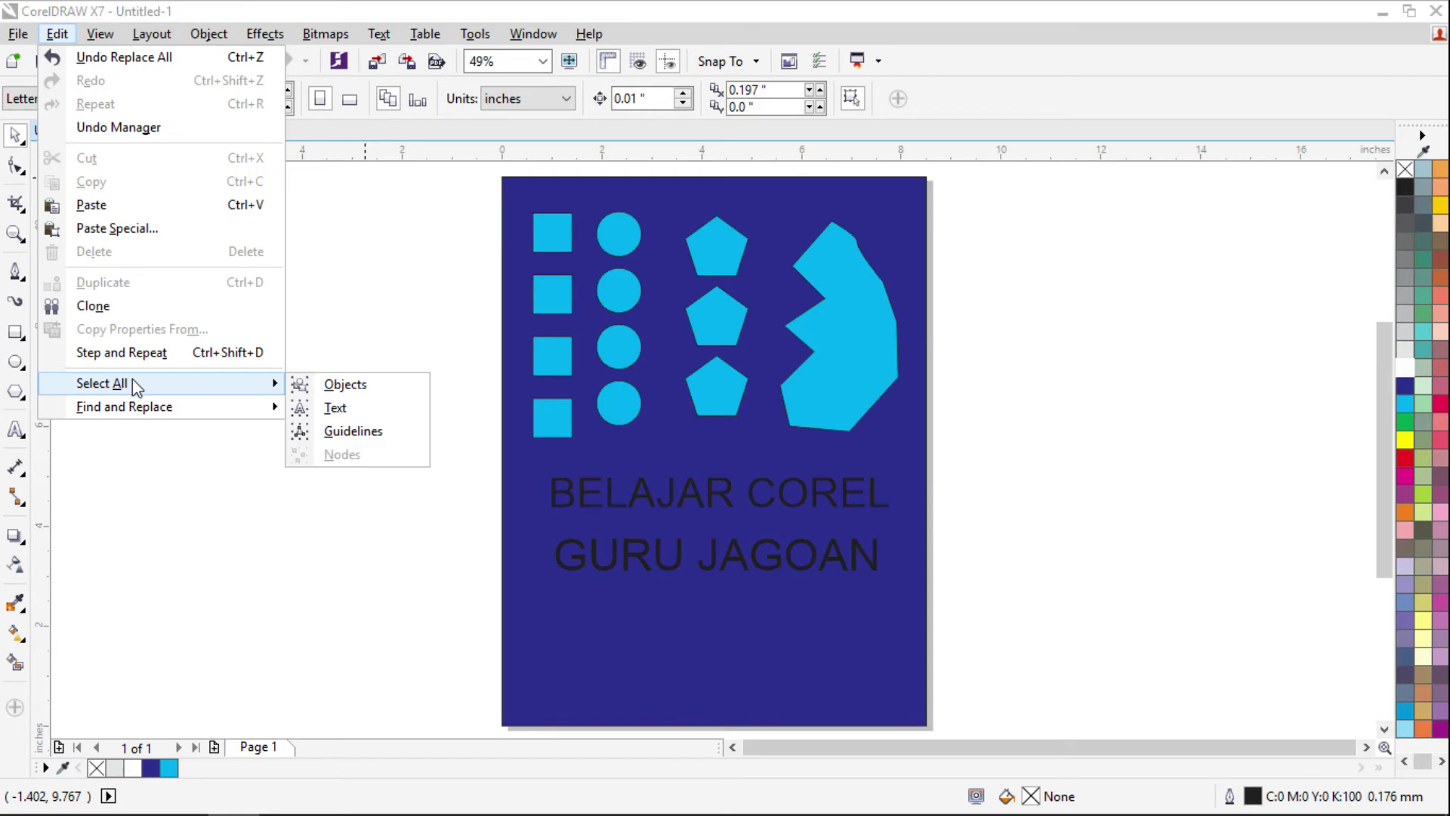
{"action": "mouse_move", "coordinate": [156, 412]}
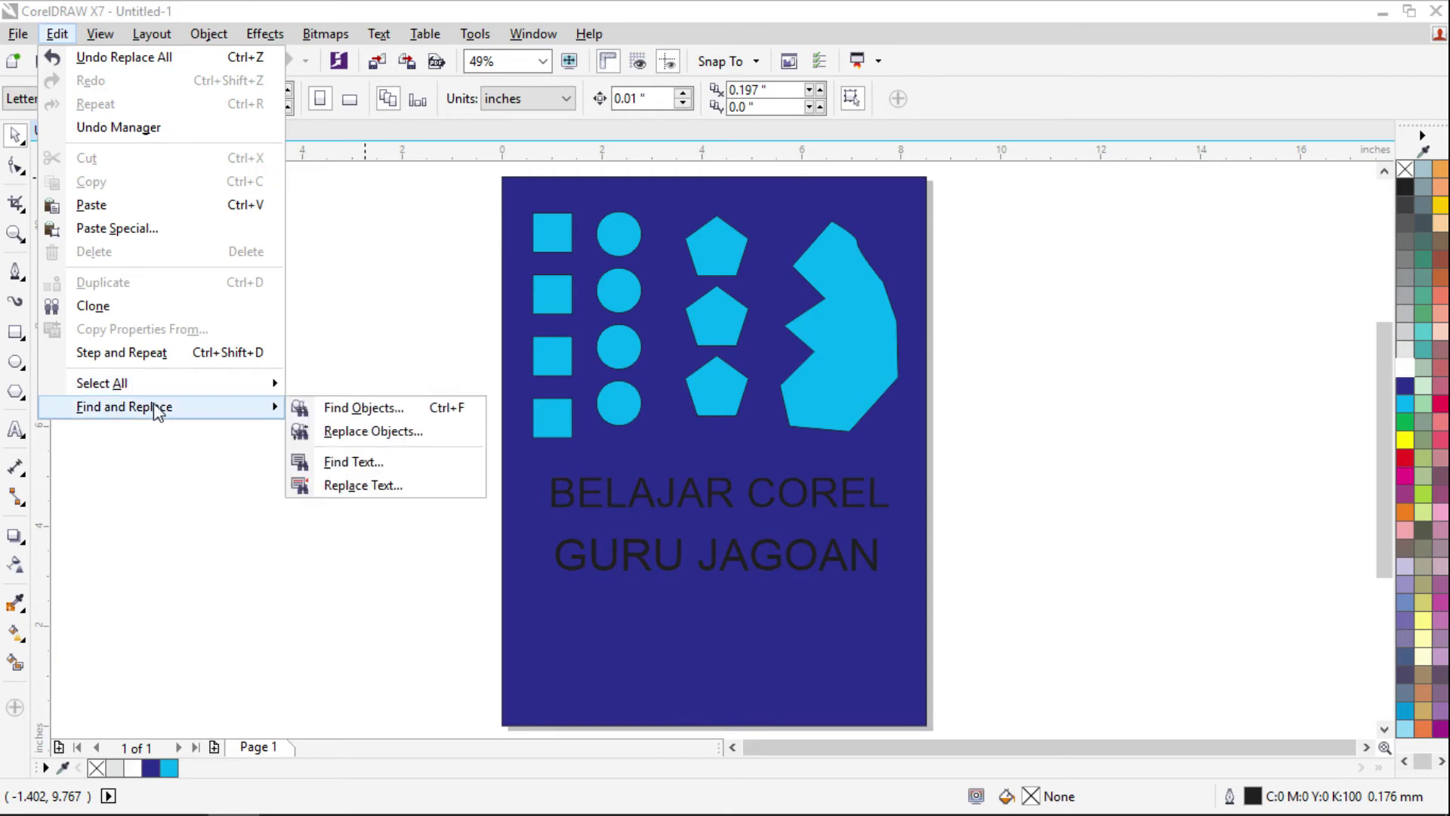
{"action": "left_click", "coordinate": [400, 442]}
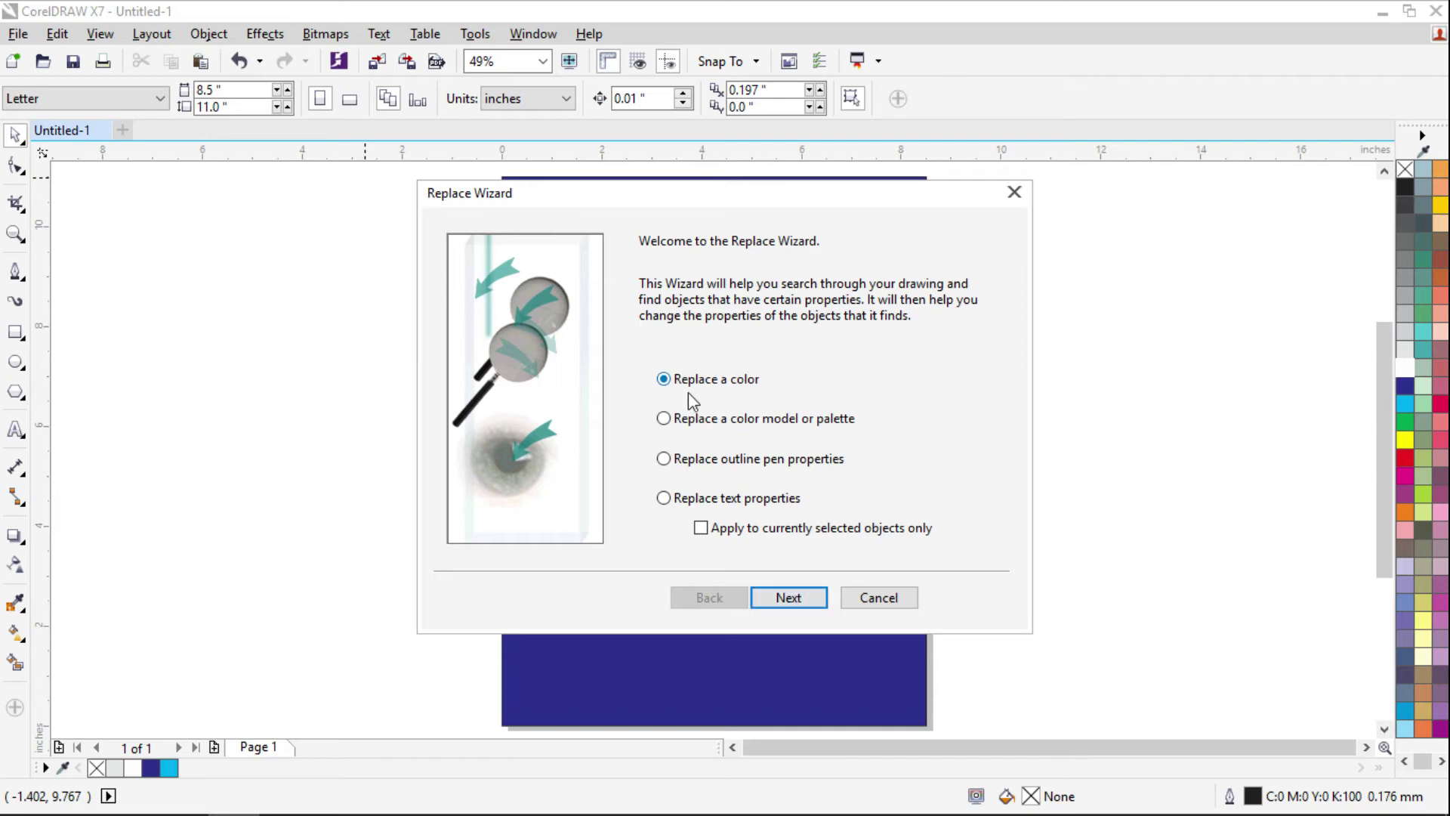
{"action": "left_click", "coordinate": [788, 601]}
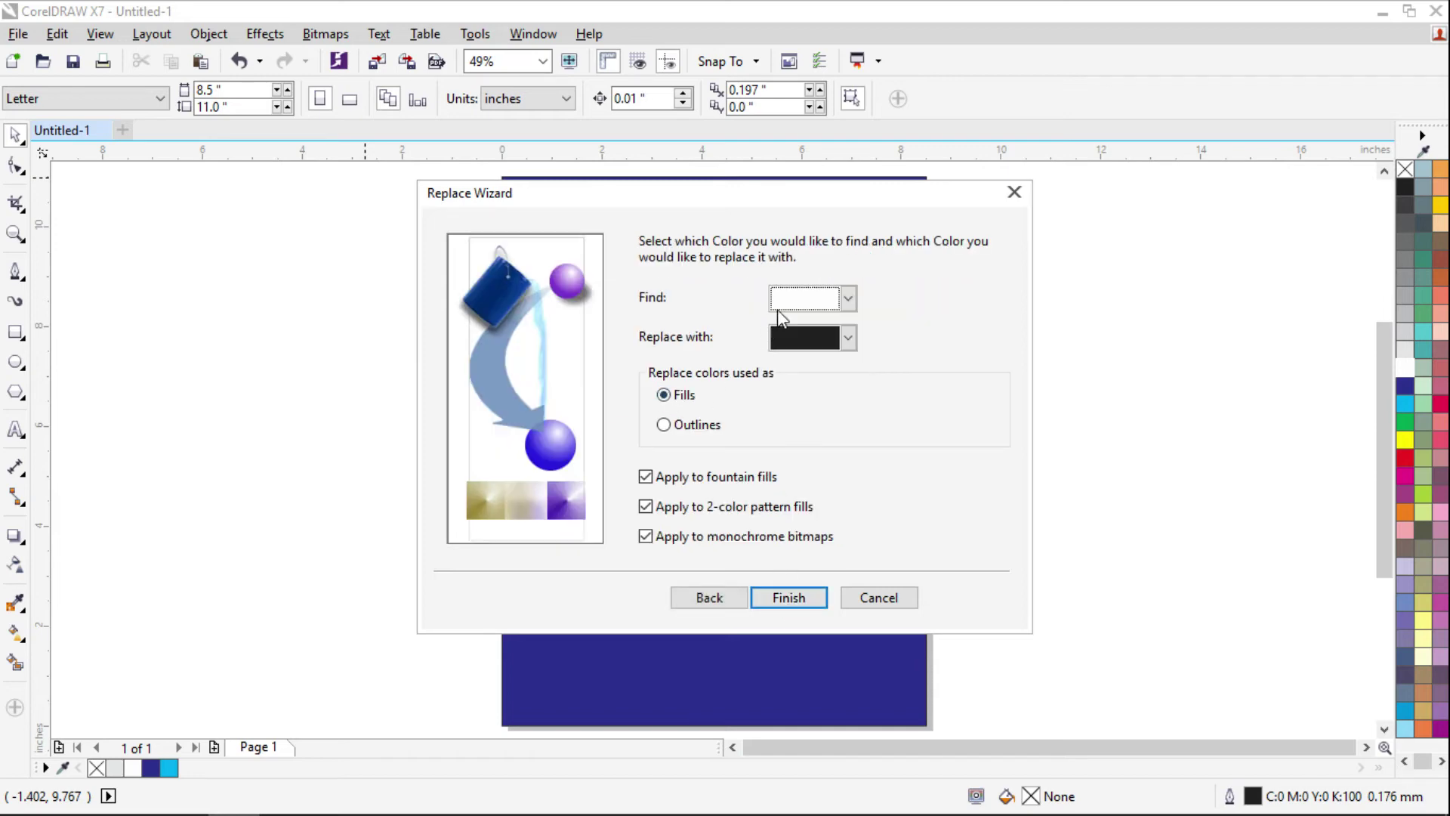
{"action": "left_click", "coordinate": [848, 298]}
{"action": "left_click_drag", "start_coordinate": [883, 365], "coordinate": [886, 297]}
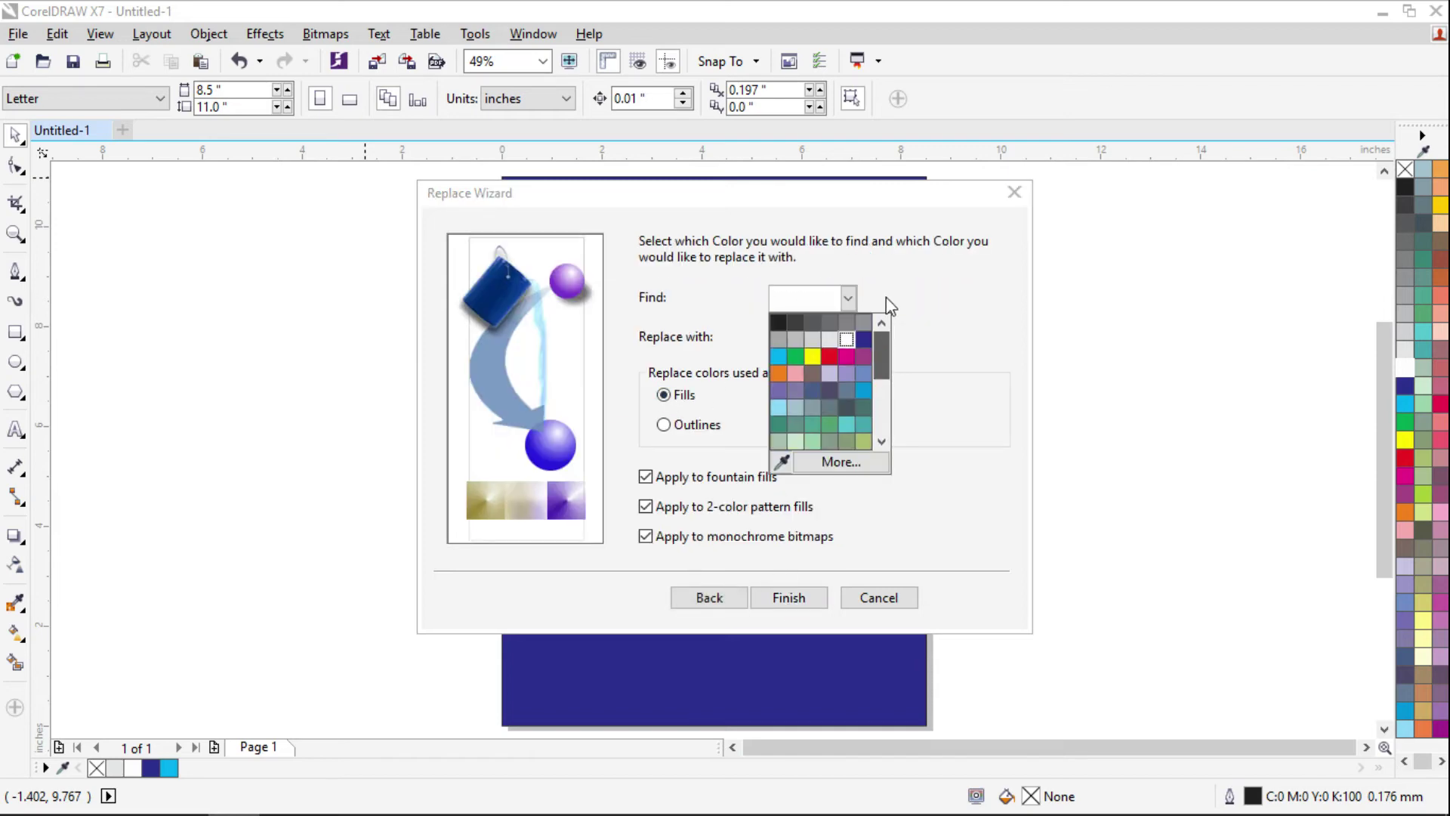
{"action": "left_click", "coordinate": [777, 323]}
Choose white as the replacement fill color, run the search, and replace the fill of all matching text at once
{"action": "left_click_drag", "start_coordinate": [700, 202], "coordinate": [1145, 206]}
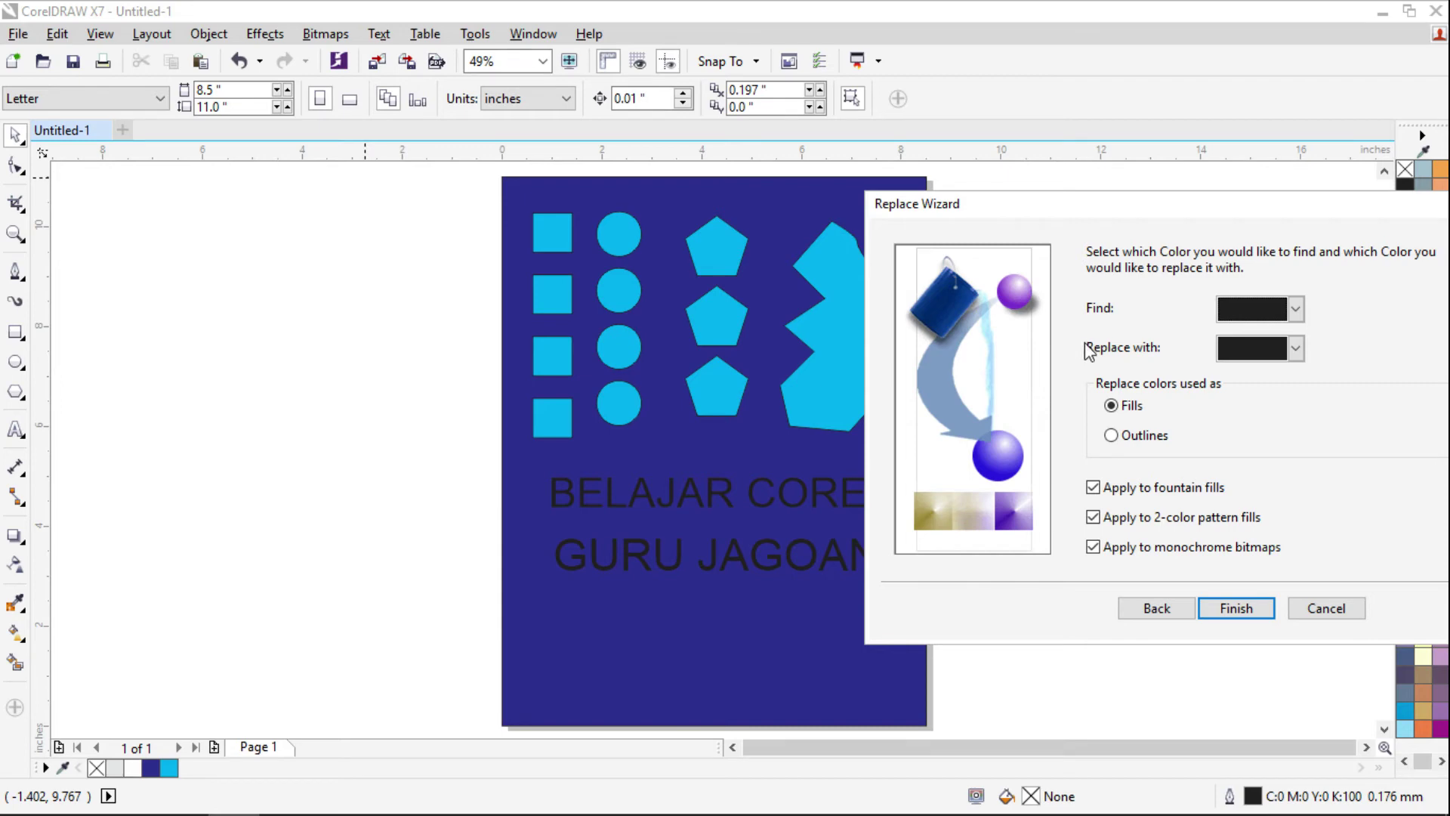
{"action": "left_click", "coordinate": [1296, 349]}
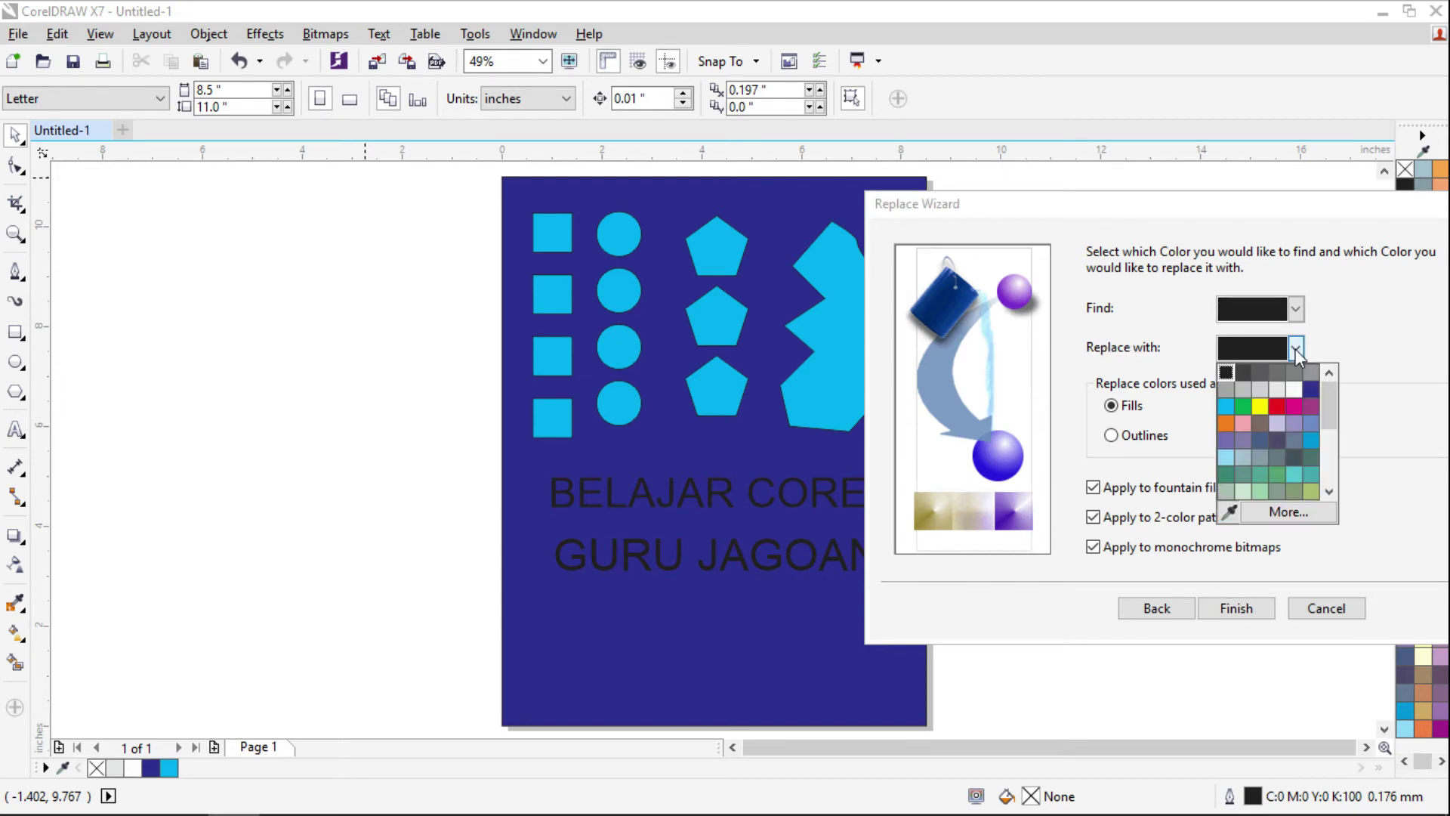
{"action": "left_click", "coordinate": [1227, 372]}
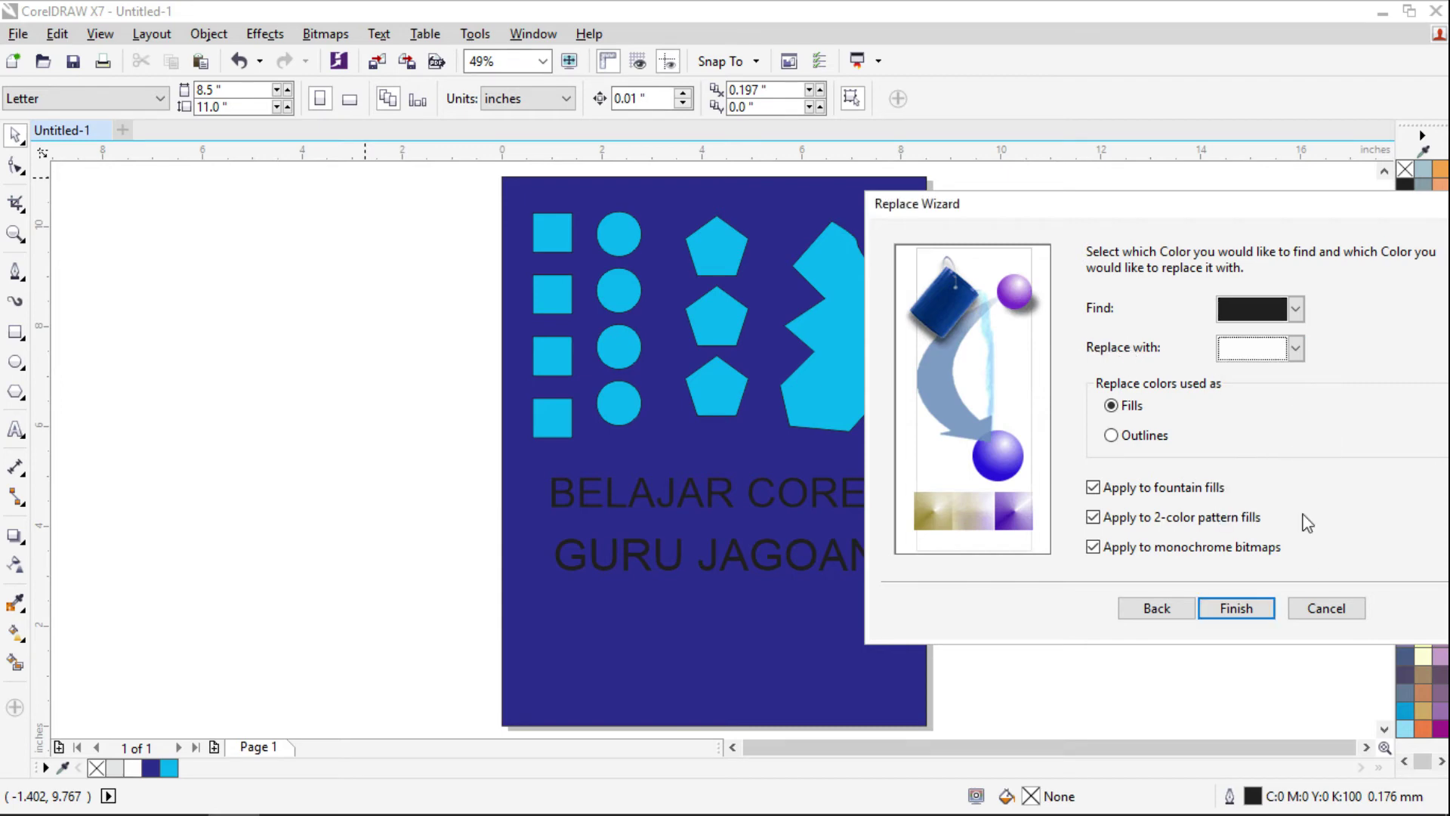
{"action": "left_click", "coordinate": [1236, 608]}
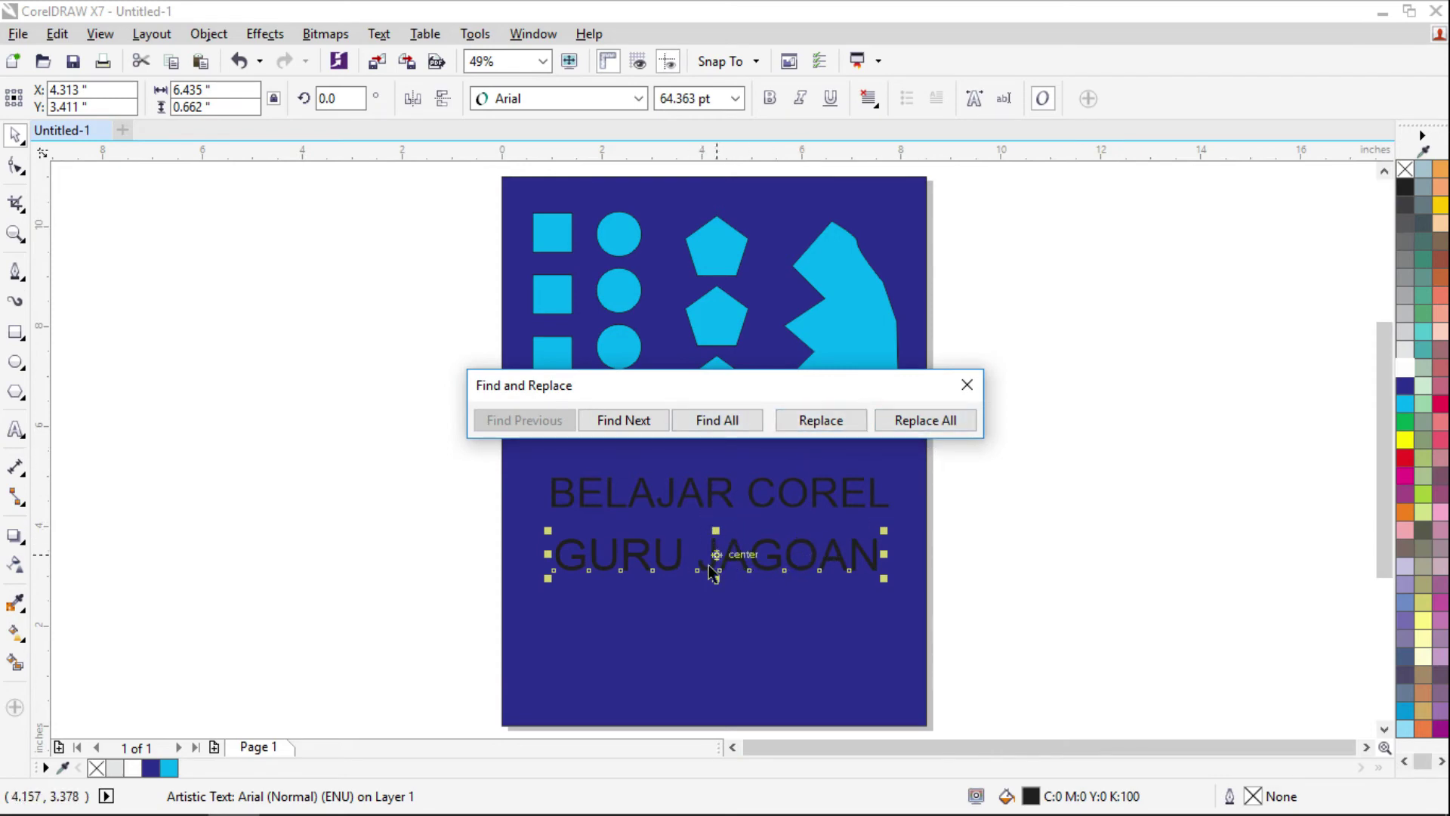
{"action": "left_click", "coordinate": [925, 418]}
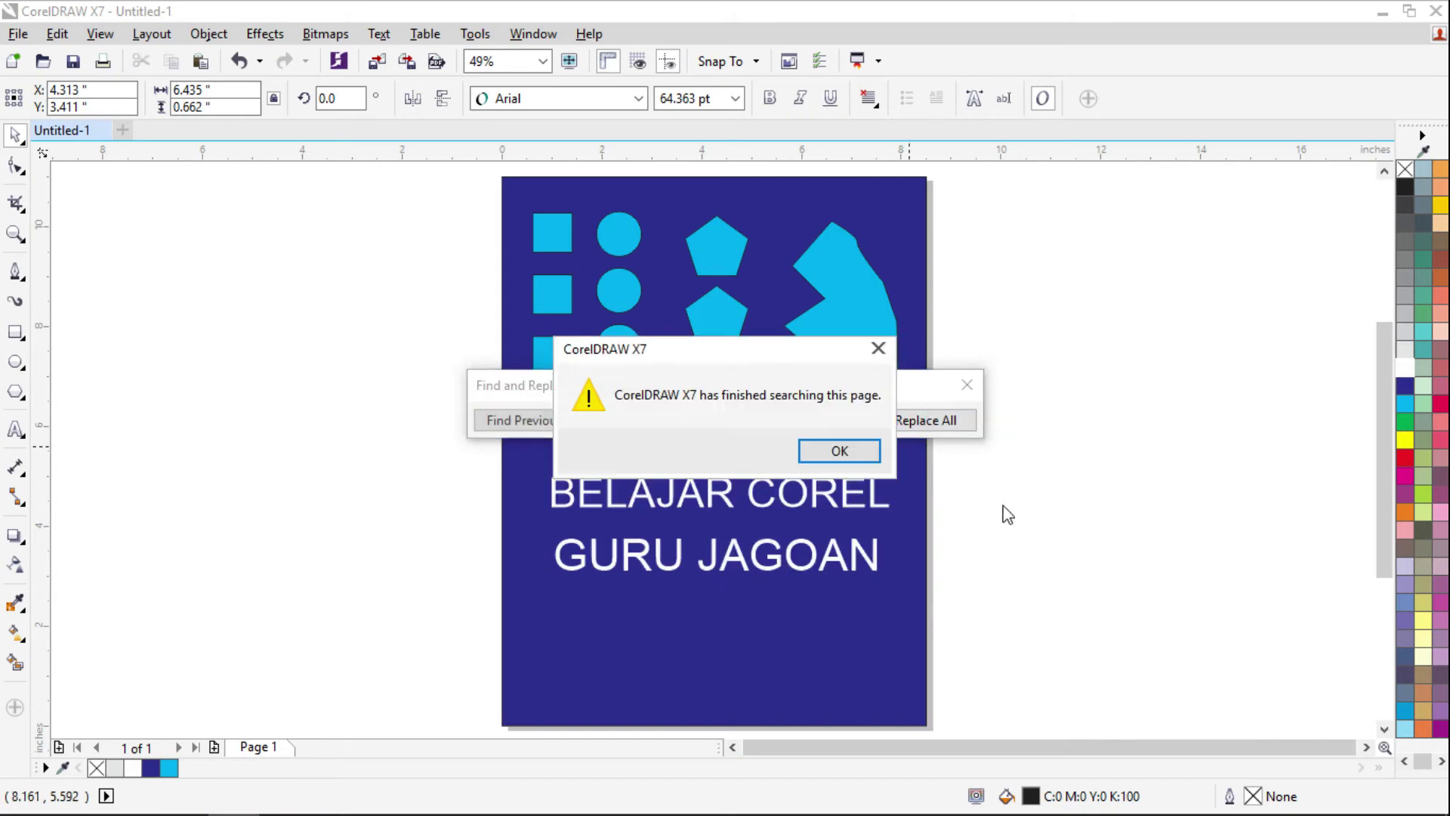
Close the color replacement search and find the word "corel" in the page's text
{"action": "left_click", "coordinate": [865, 451]}
{"action": "left_click", "coordinate": [967, 385]}
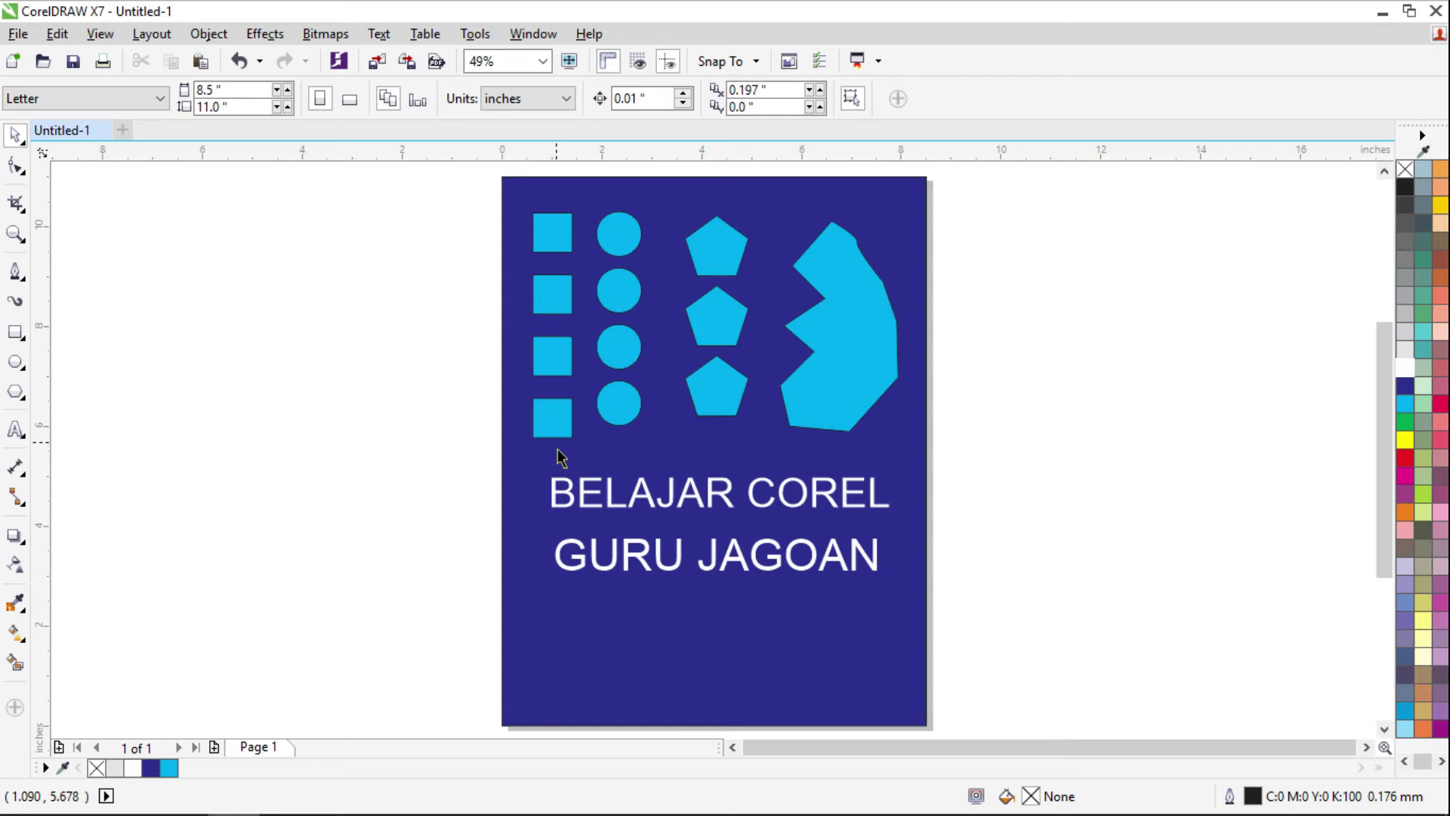
{"action": "left_click", "coordinate": [59, 34]}
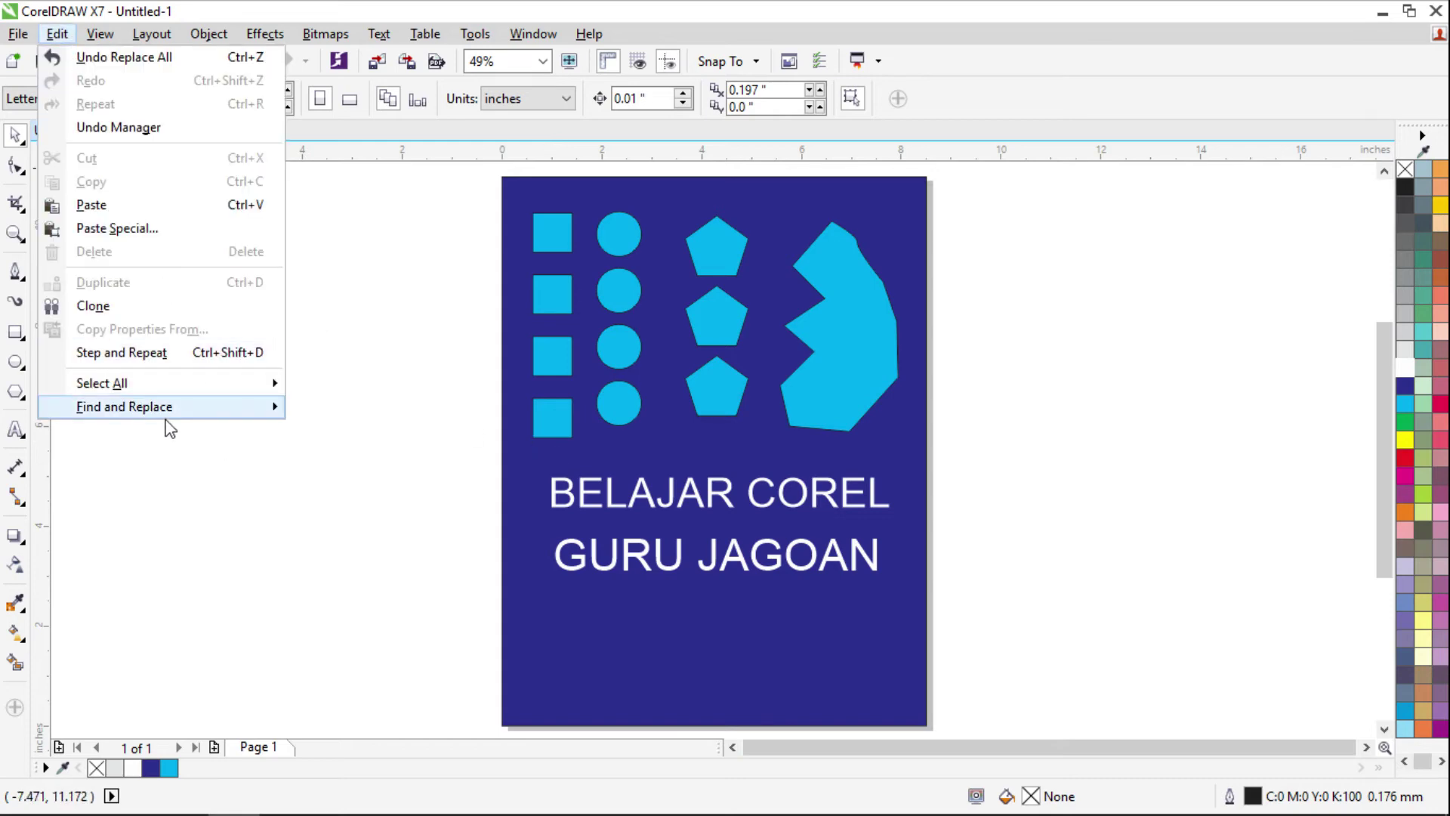
{"action": "mouse_move", "coordinate": [139, 412]}
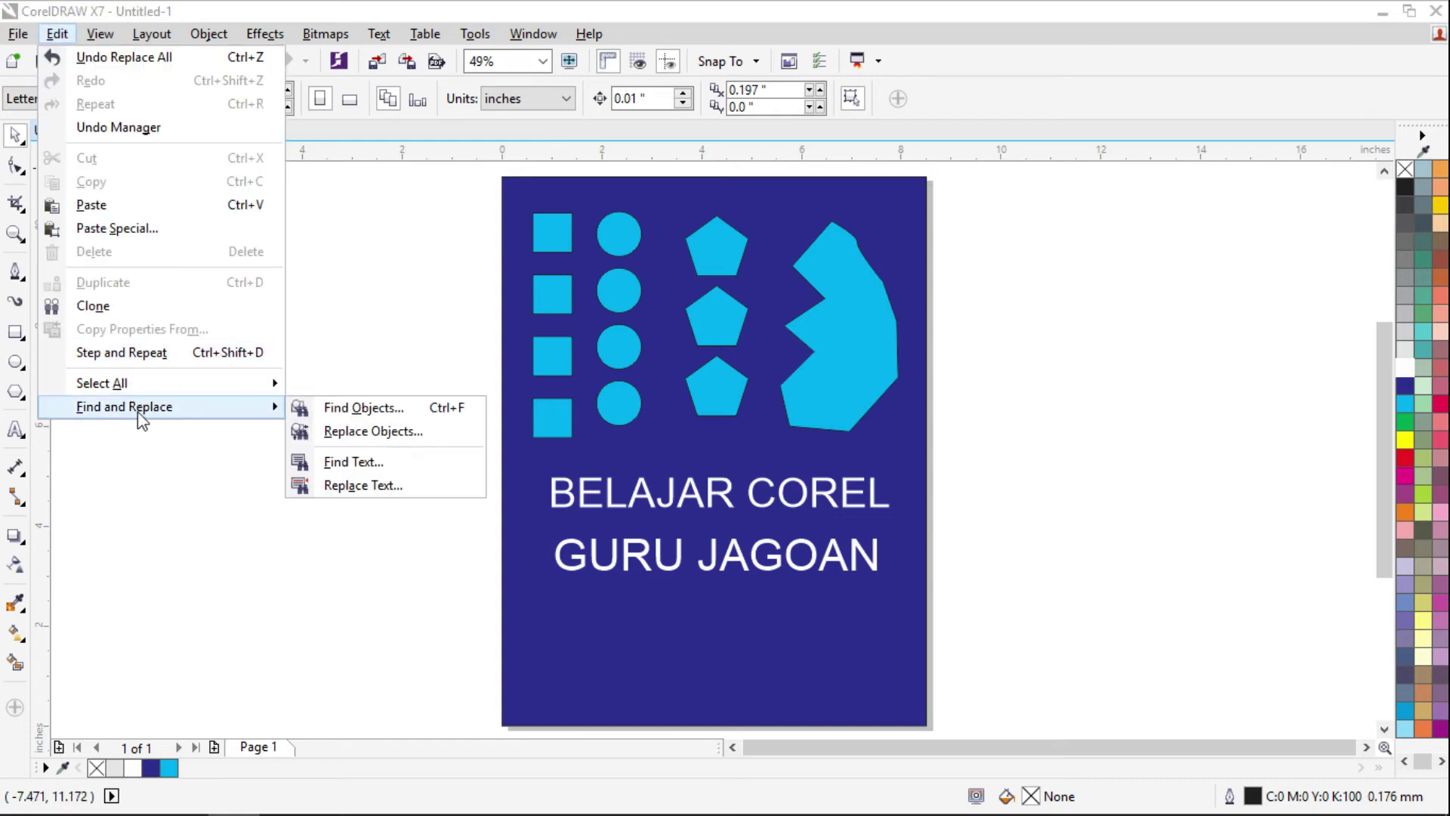
{"action": "left_click", "coordinate": [349, 463]}
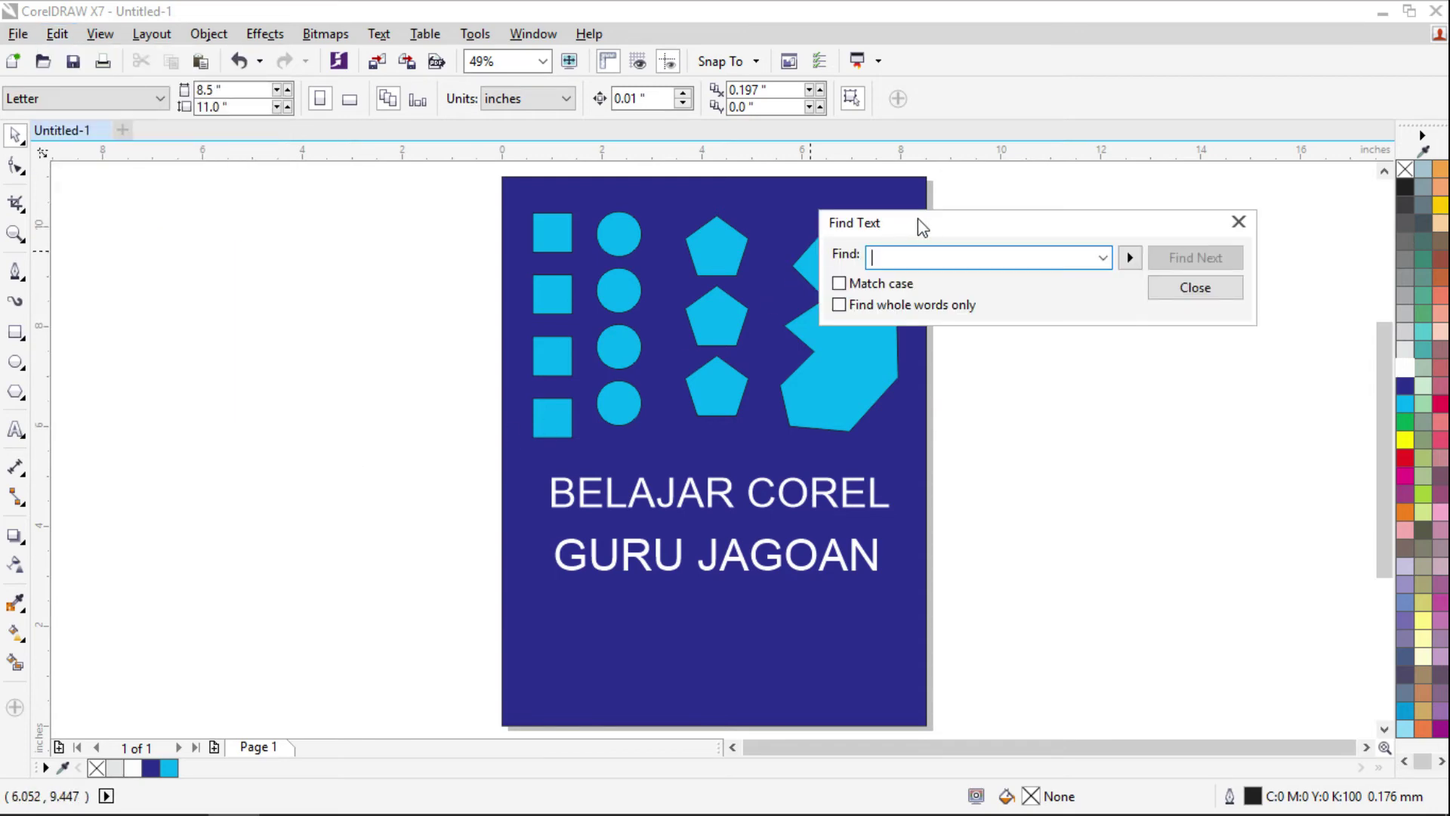
{"action": "left_click_drag", "start_coordinate": [991, 215], "coordinate": [1022, 210]}
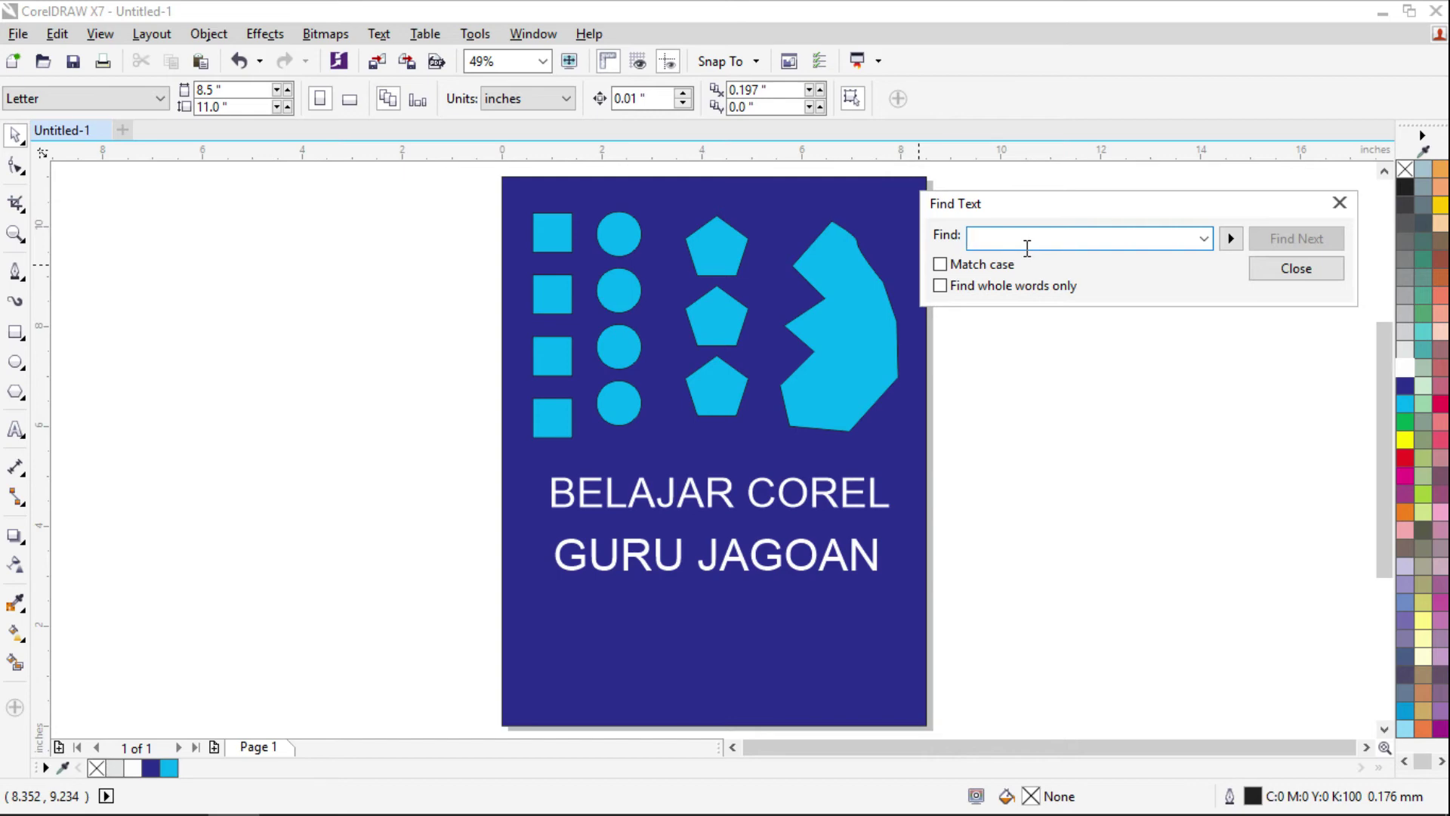
{"action": "type", "text": "orel"}
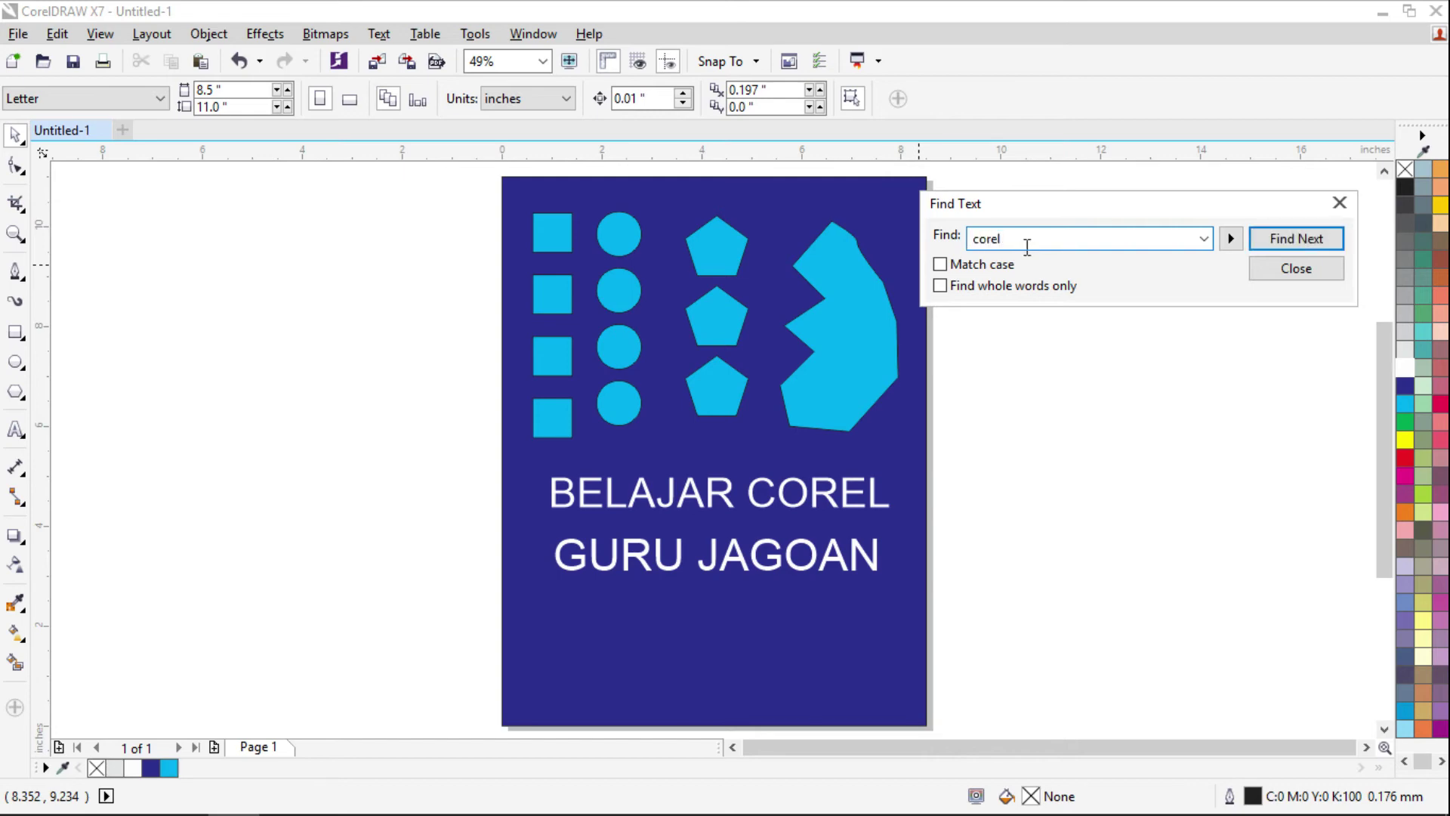
{"action": "left_click", "coordinate": [1285, 240]}
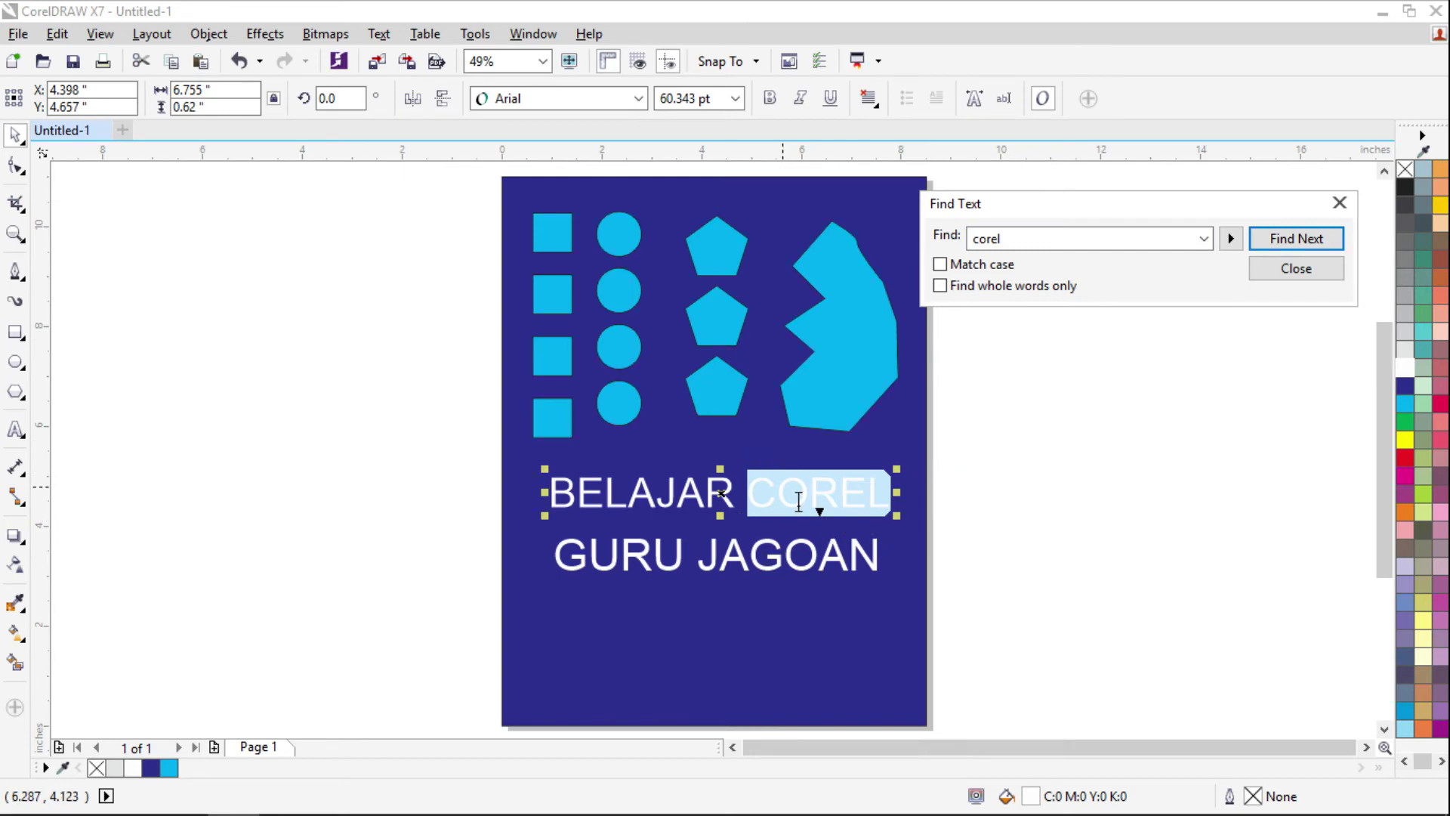
Leave the text search with case matching off and deselect the heading text
{"action": "double_click", "coordinate": [1018, 240]}
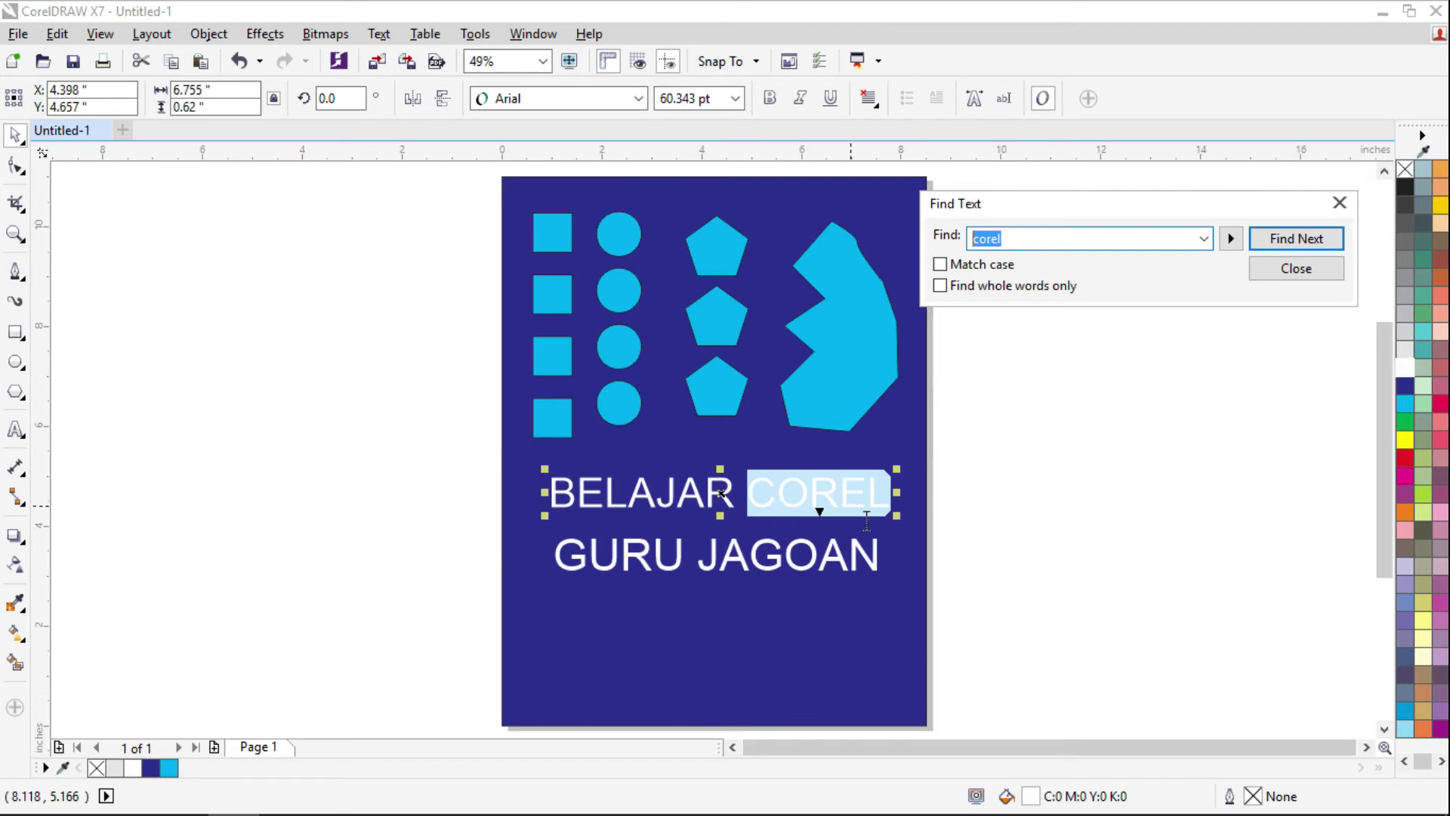
{"action": "left_click", "coordinate": [939, 266]}
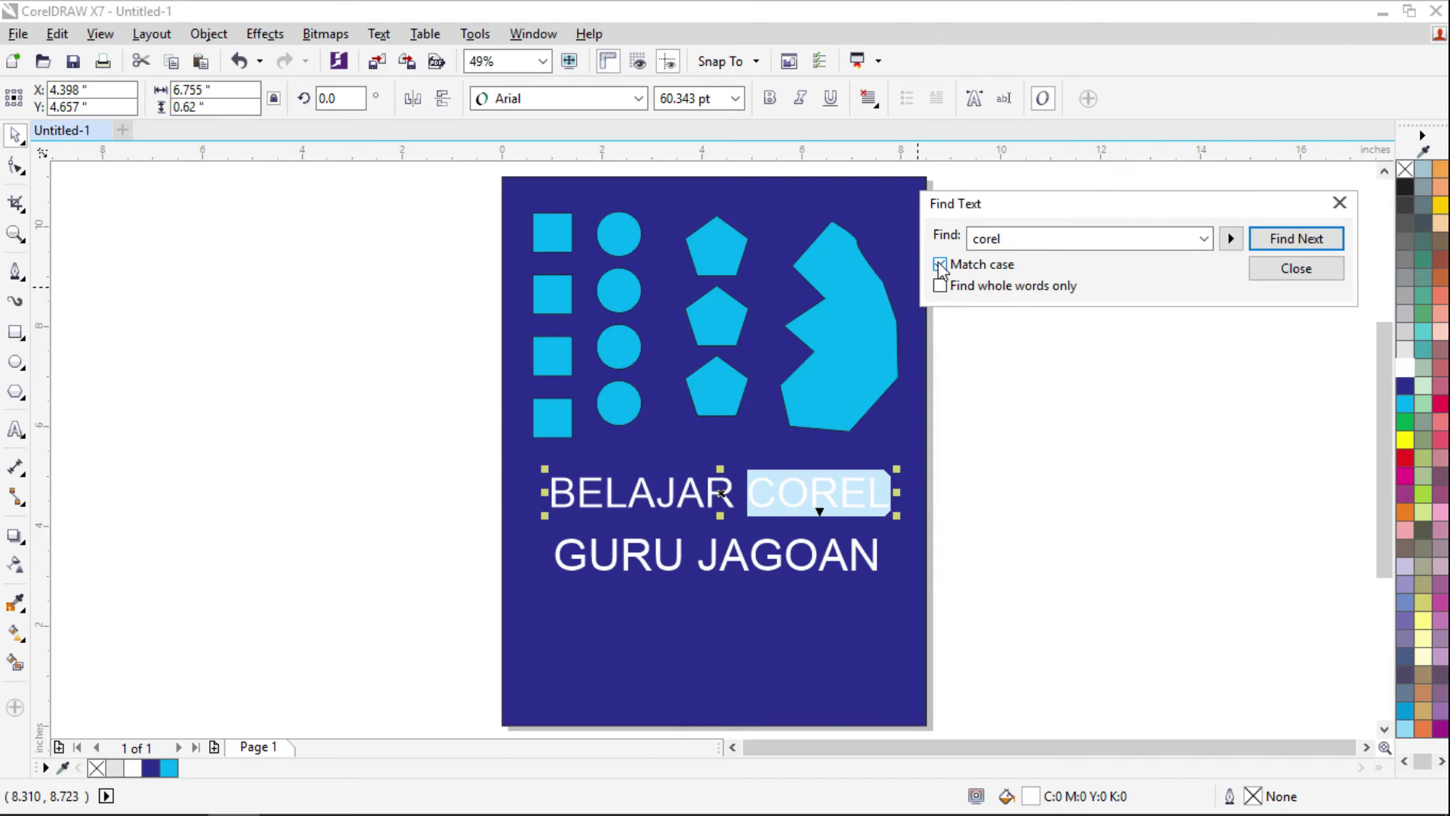
{"action": "left_click", "coordinate": [939, 265]}
{"action": "left_click_drag", "start_coordinate": [1013, 236], "coordinate": [969, 237]}
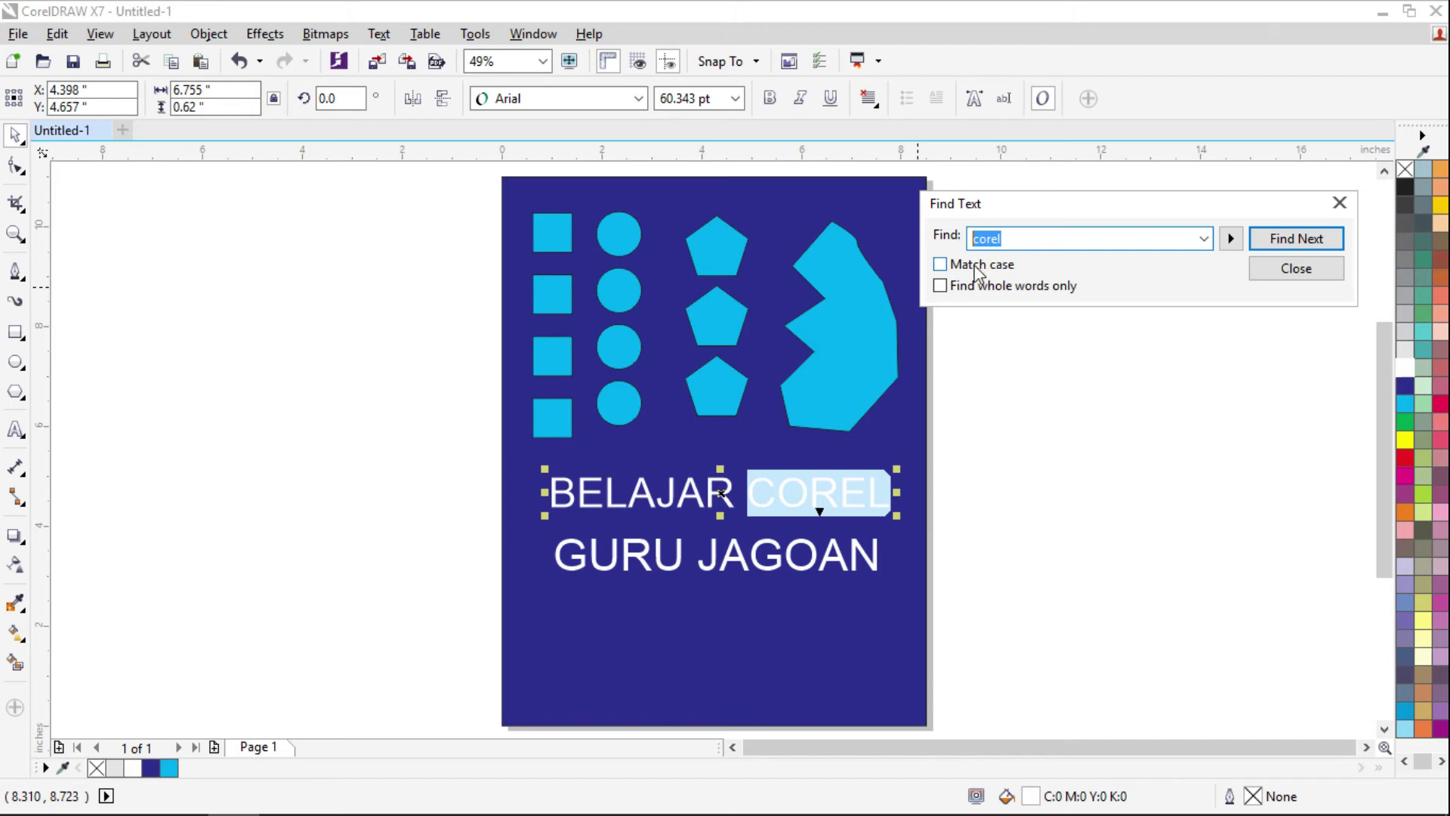
{"action": "left_click", "coordinate": [1339, 202]}
{"action": "left_click", "coordinate": [13, 133]}
{"action": "left_click", "coordinate": [111, 228]}
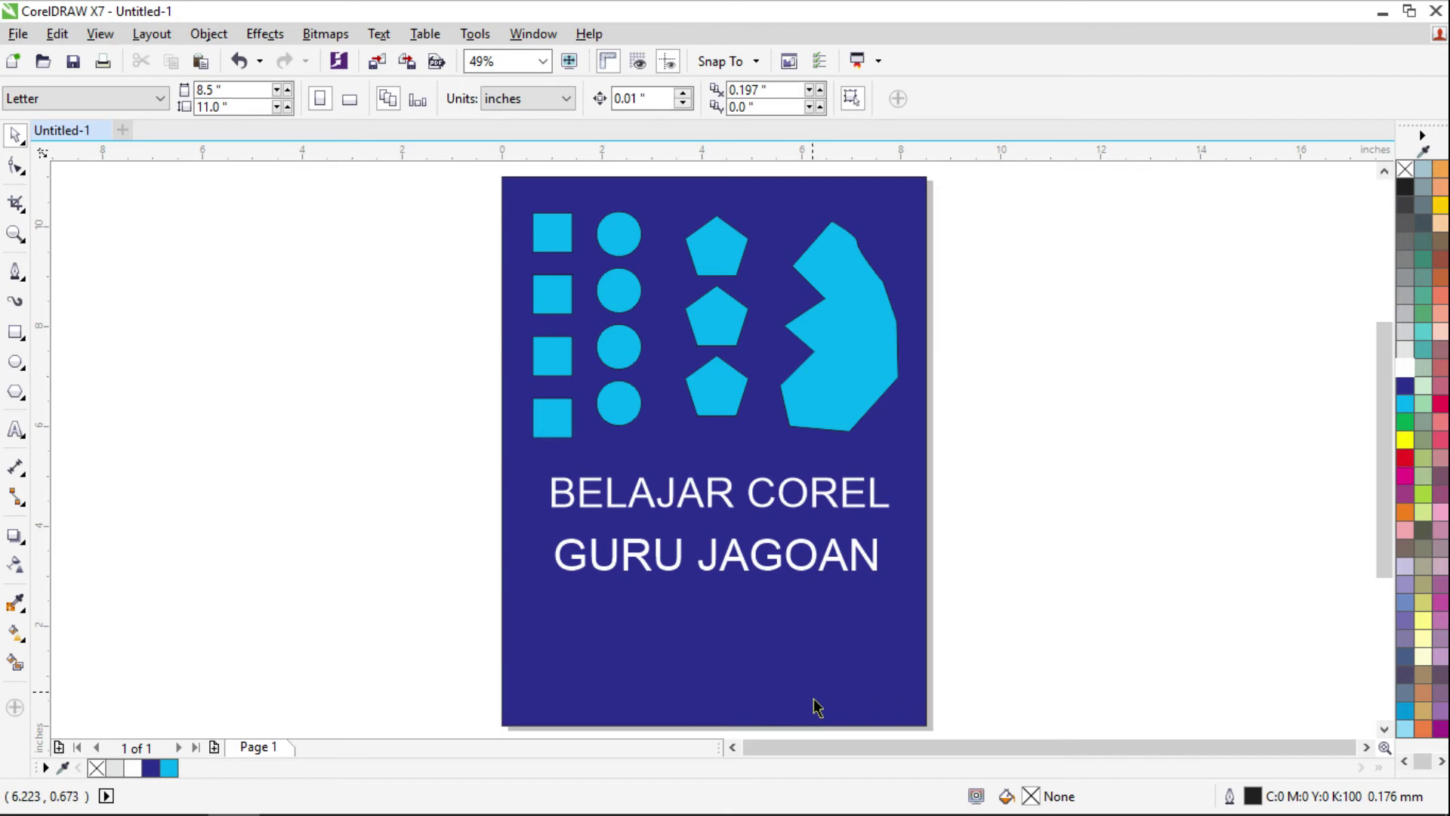
Run a new text search for lowercase "corel" with Match case enabled
{"action": "left_click", "coordinate": [53, 34]}
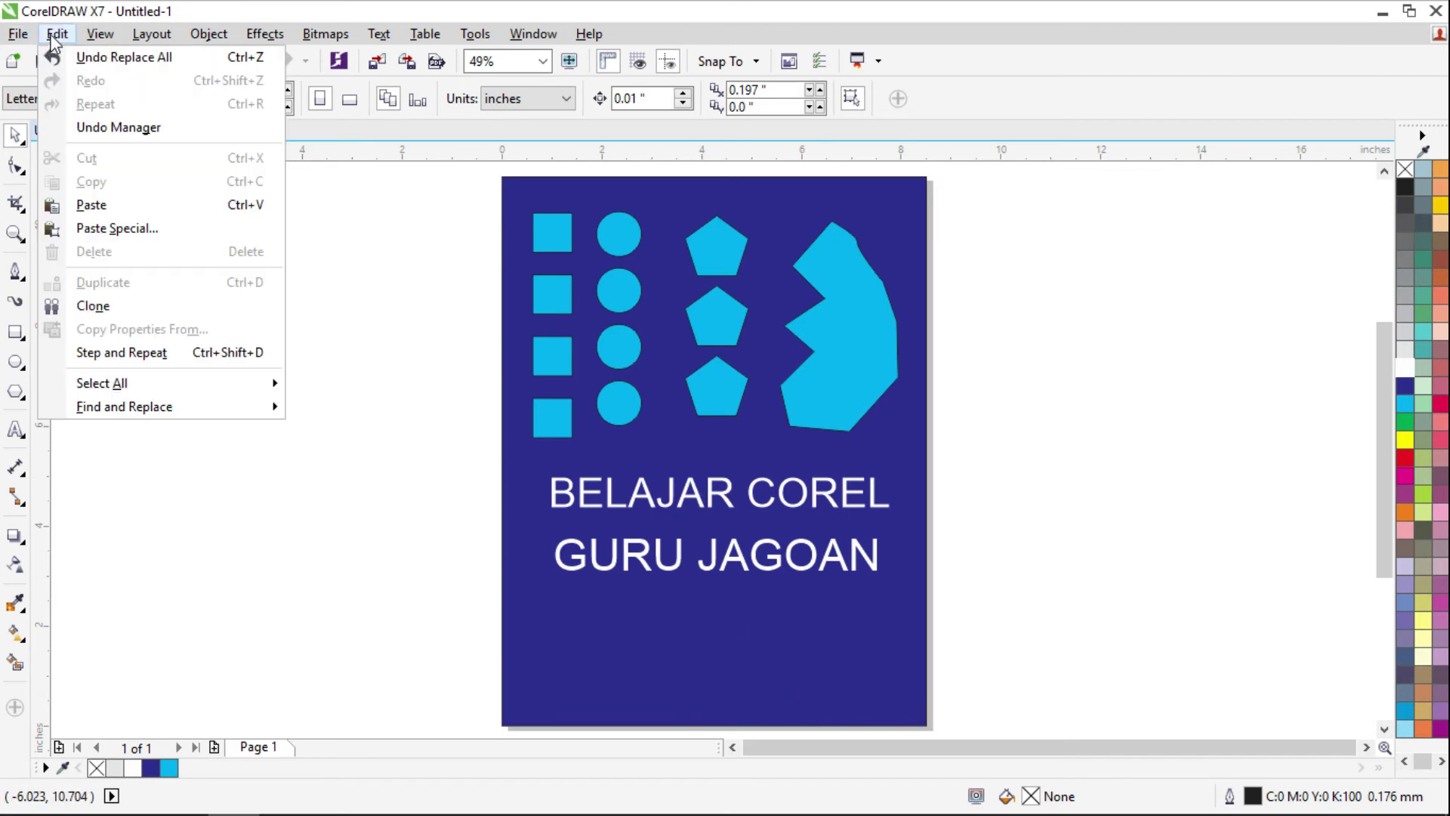
{"action": "mouse_move", "coordinate": [155, 408]}
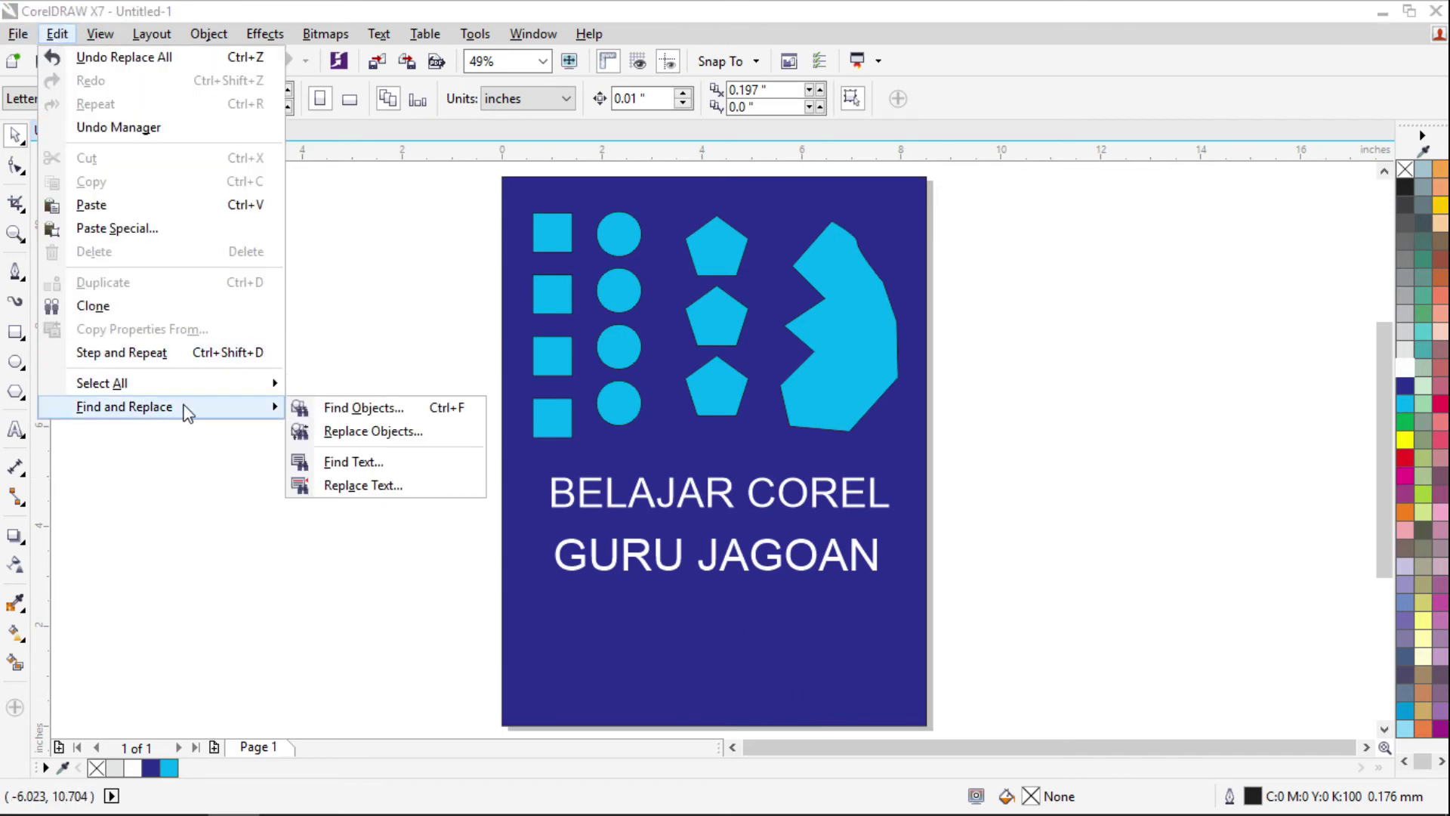
{"action": "left_click", "coordinate": [362, 465]}
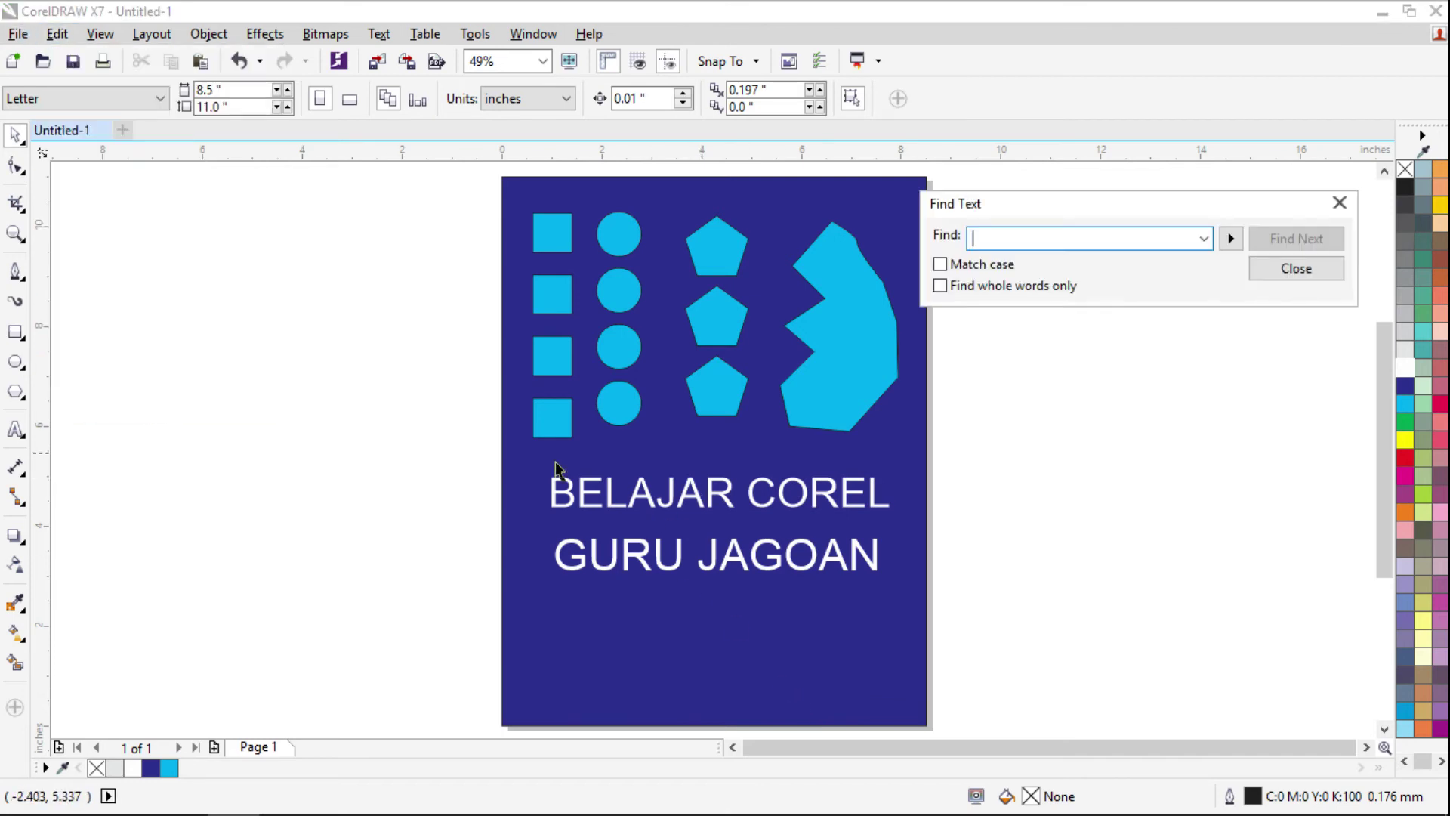
{"action": "left_click", "coordinate": [940, 266]}
{"action": "left_click", "coordinate": [1024, 242]}
{"action": "type", "text": "corel"}
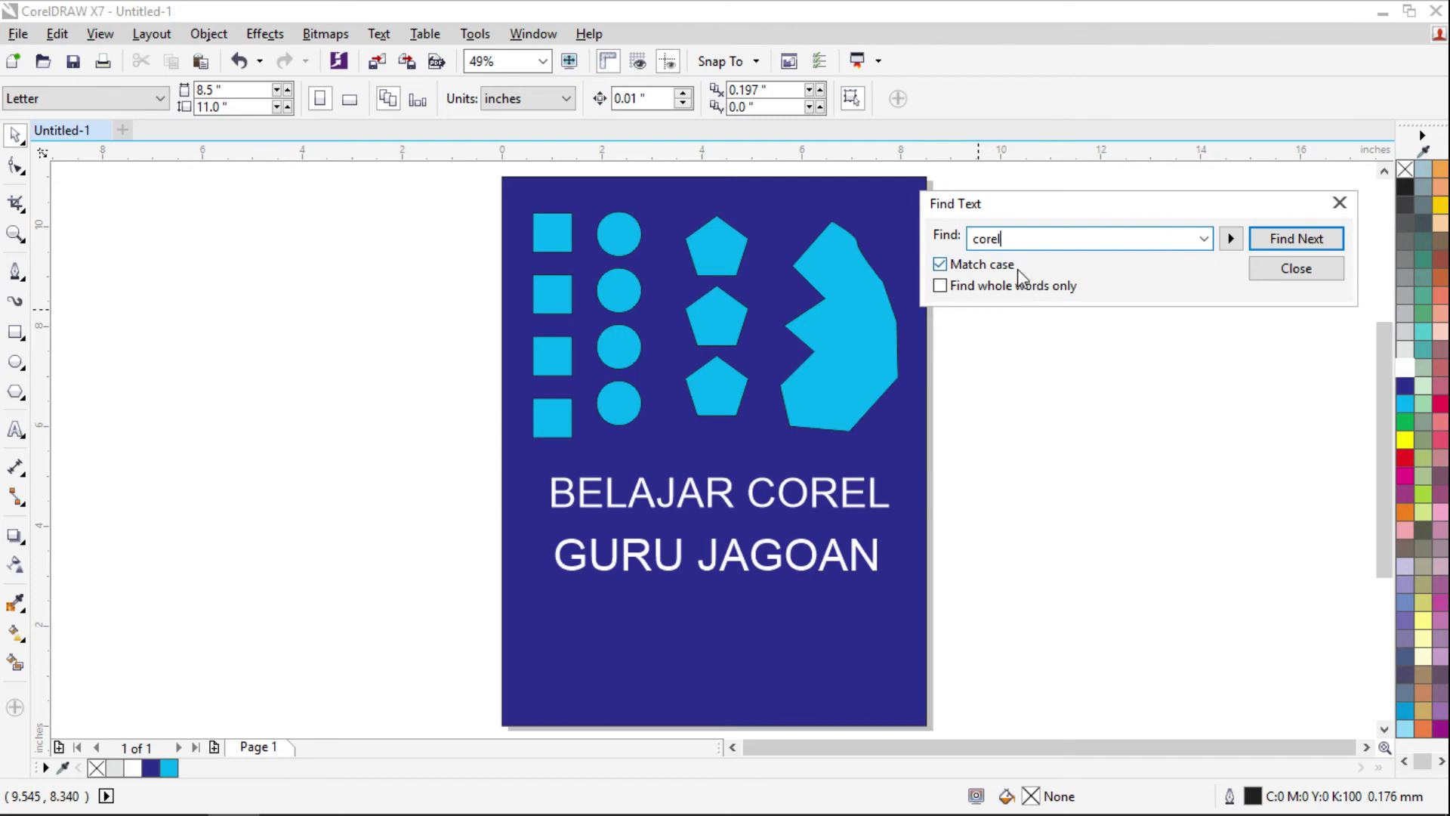
{"action": "left_click", "coordinate": [1293, 244]}
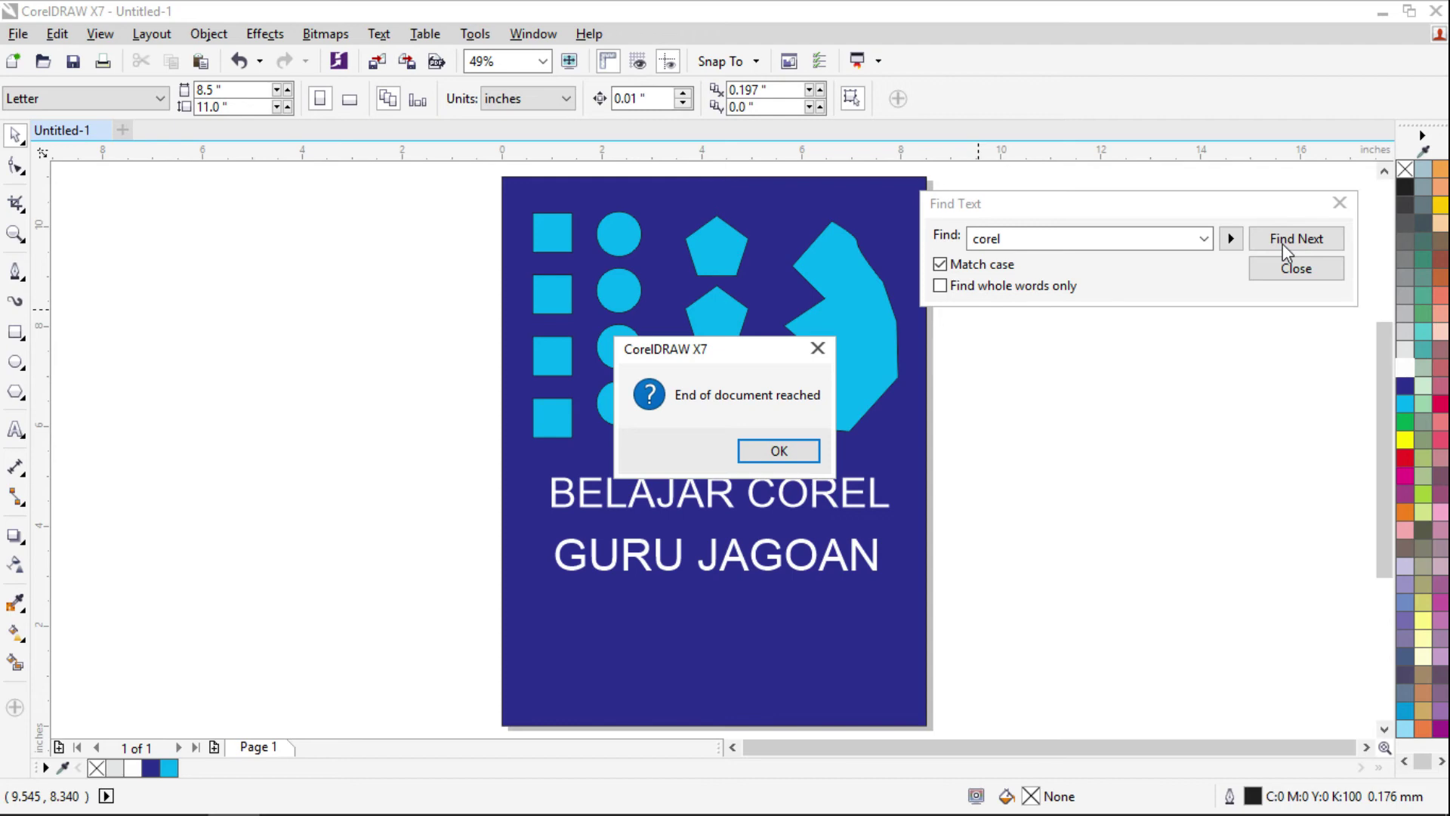
{"action": "left_click", "coordinate": [816, 348]}
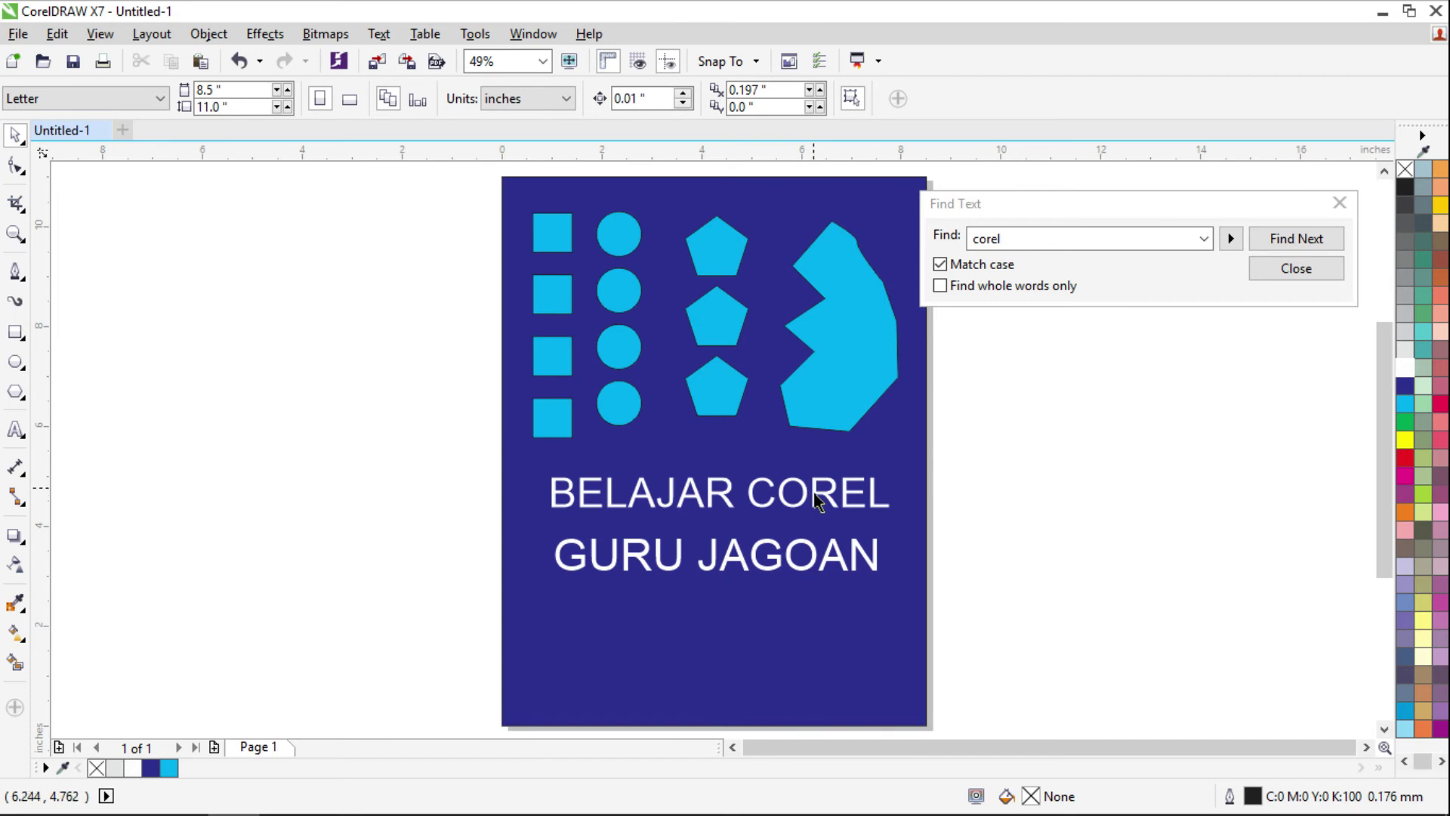
Repeat the case-sensitive text search with uppercase "COREL" and close the search
{"action": "left_click_drag", "start_coordinate": [1012, 239], "coordinate": [989, 237]}
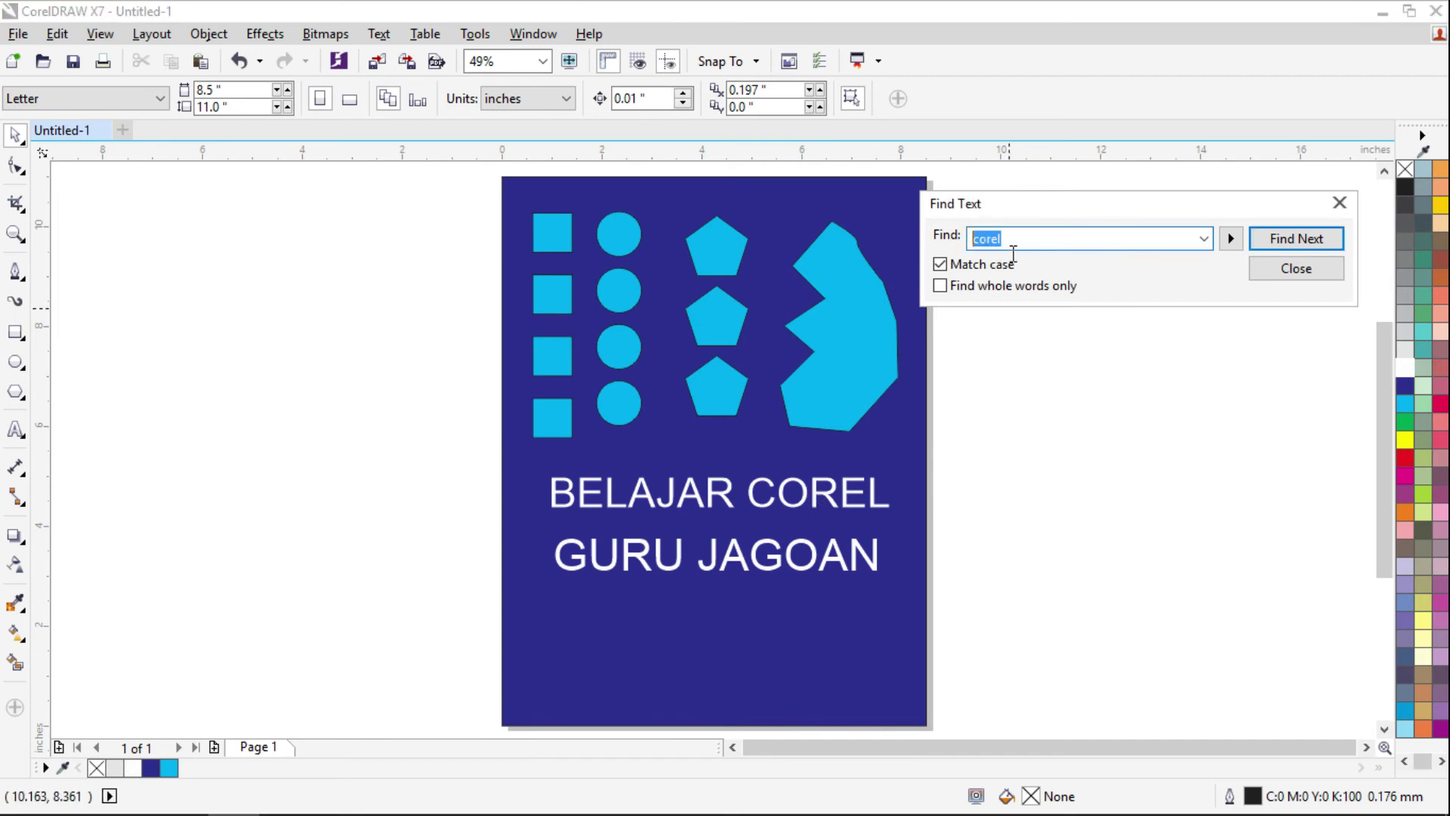
{"action": "type", "text": "COREL"}
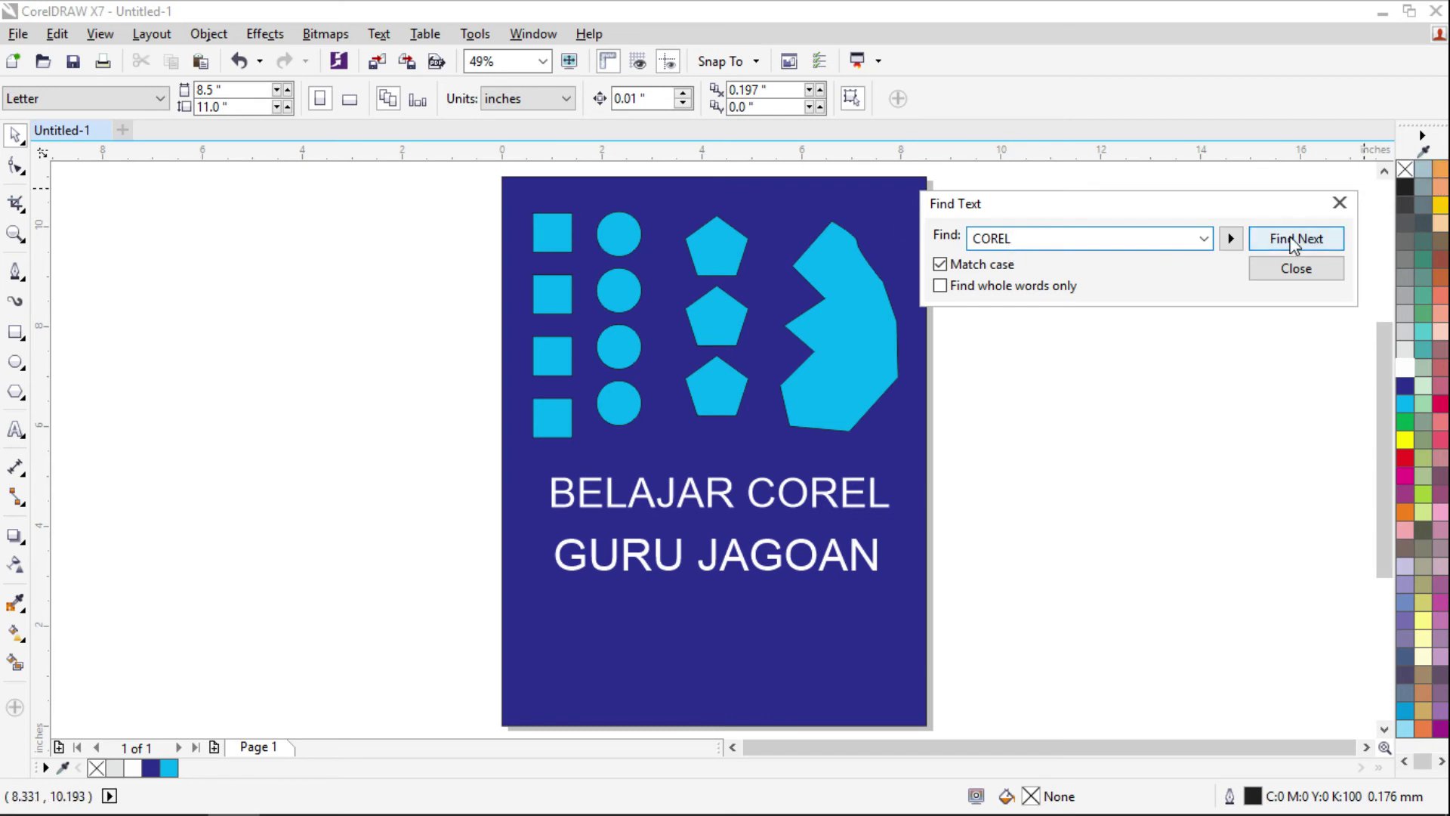
{"action": "left_click", "coordinate": [1294, 240]}
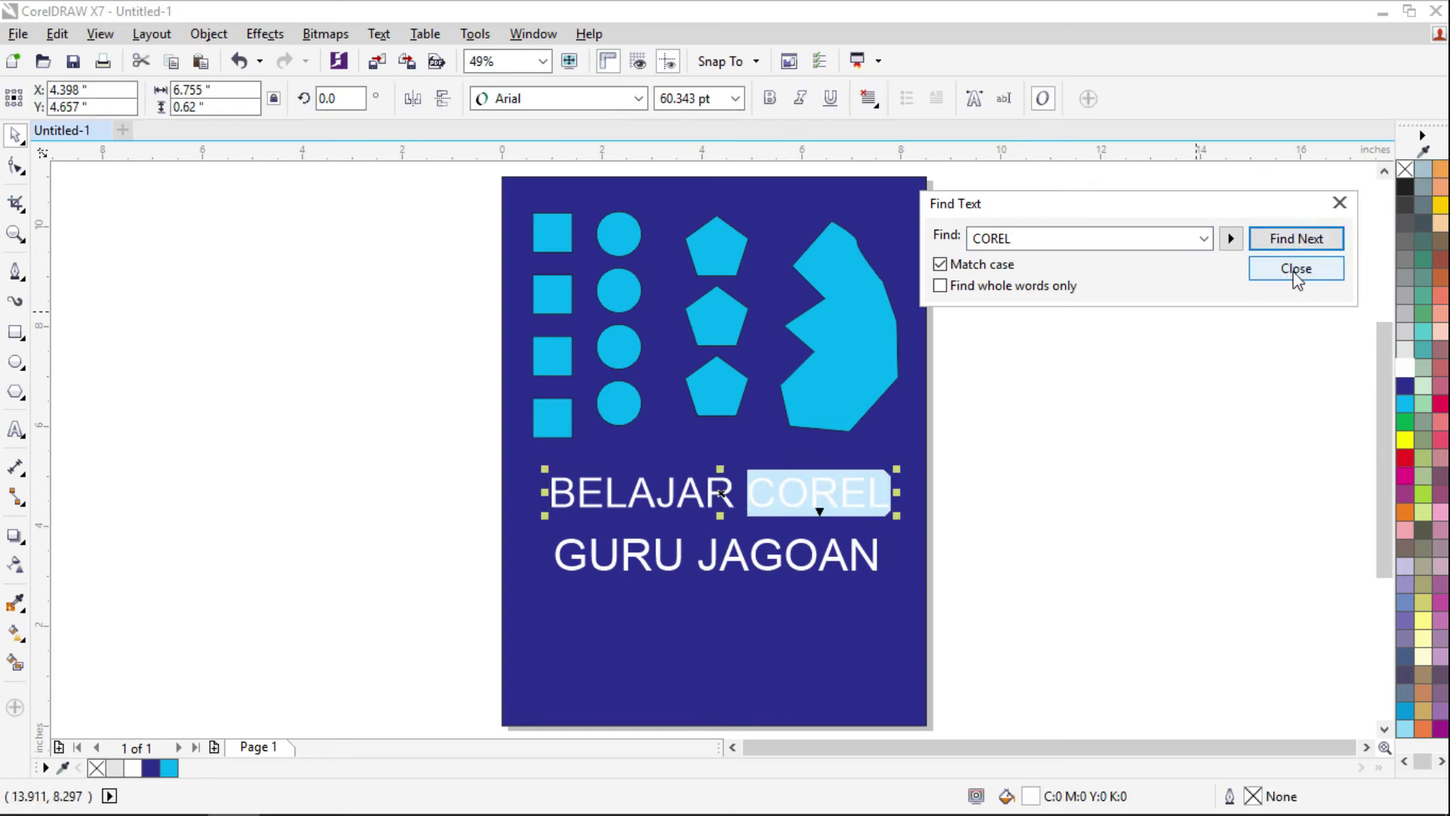
{"action": "left_click", "coordinate": [1340, 202]}
Replace the word "COREL" in the first text line with "corelDraw", keeping Match case on and continuing the search from the beginning
{"action": "left_click", "coordinate": [57, 34]}
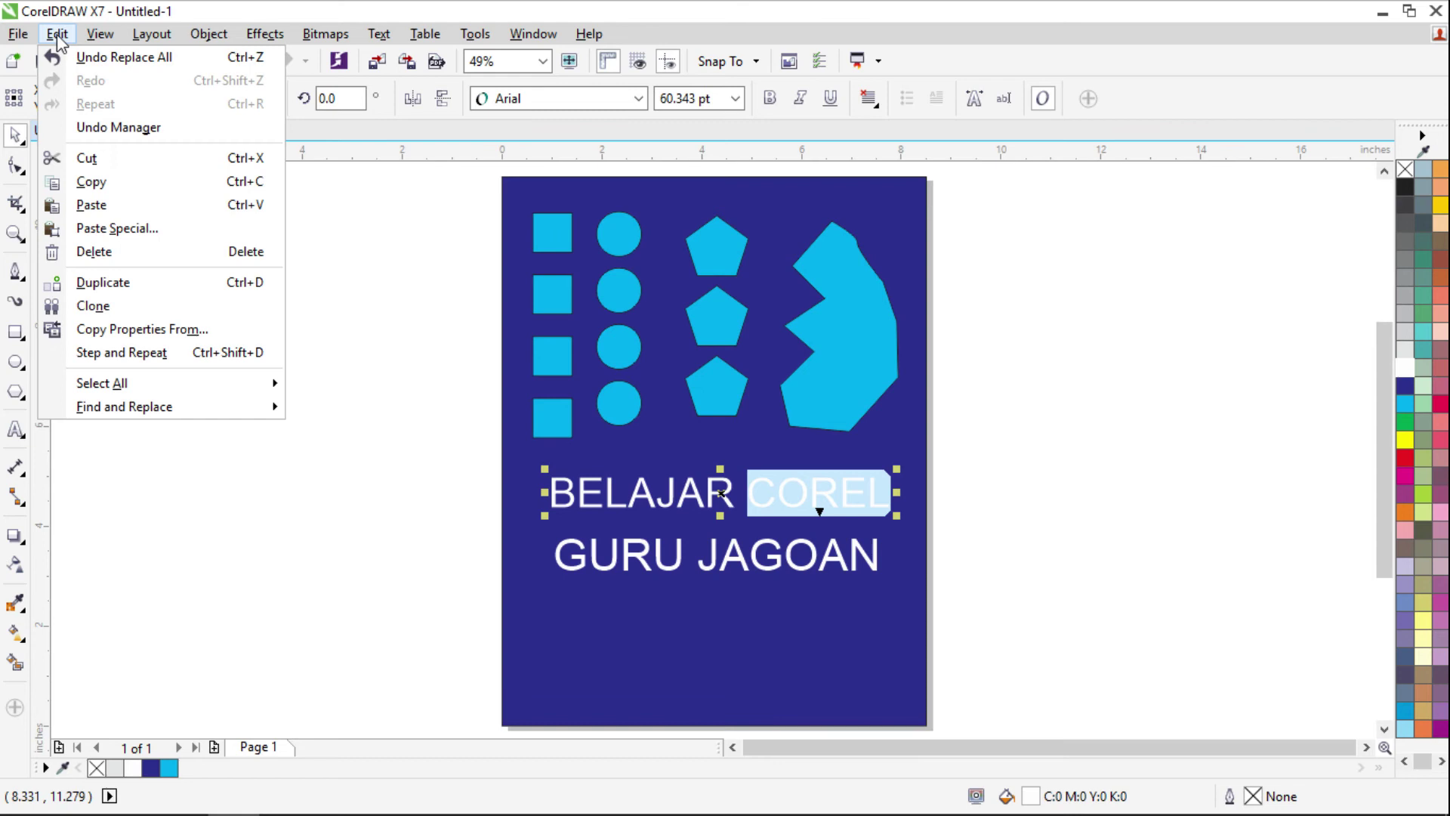
{"action": "mouse_move", "coordinate": [202, 421]}
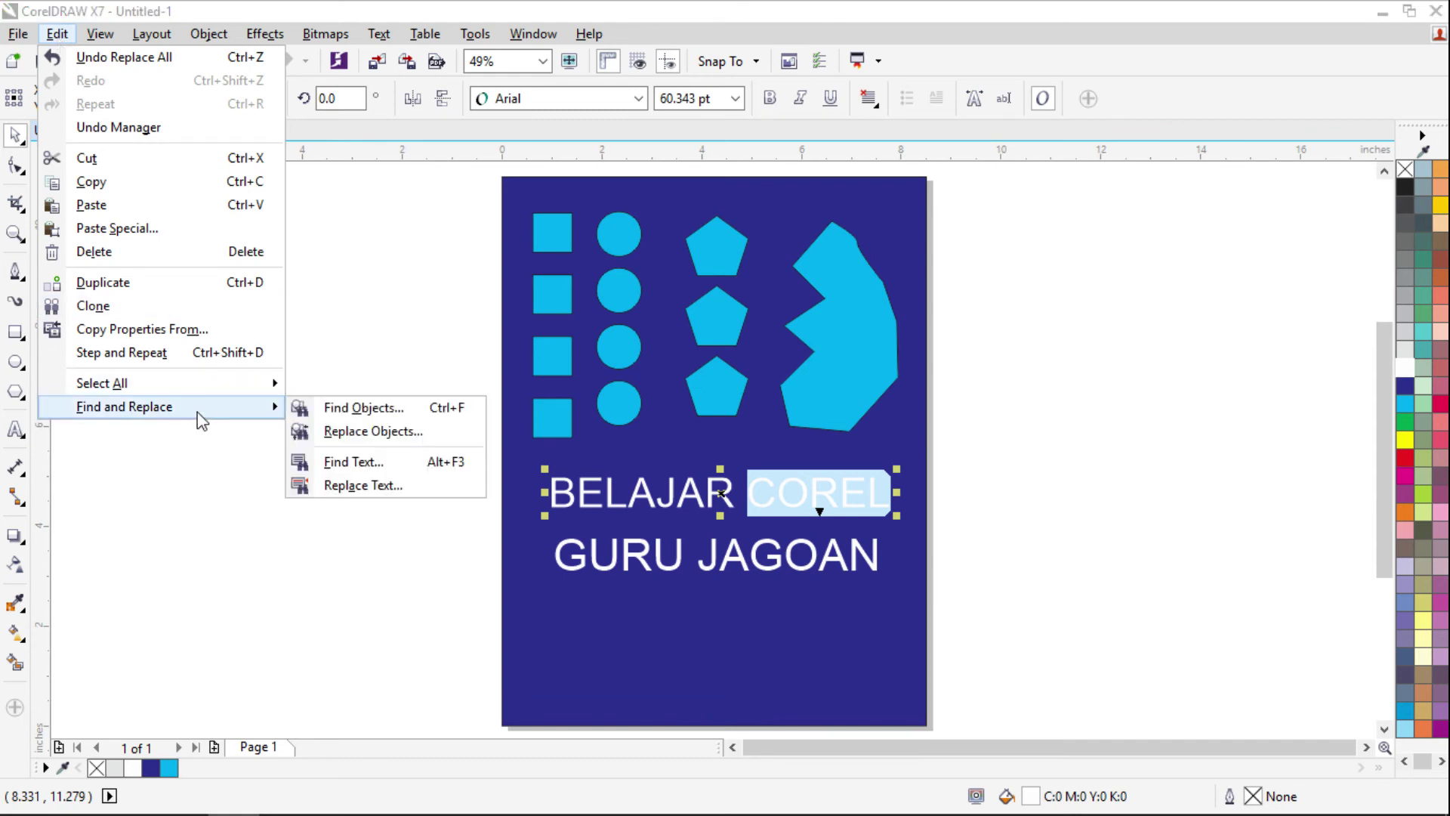
{"action": "left_click", "coordinate": [367, 493]}
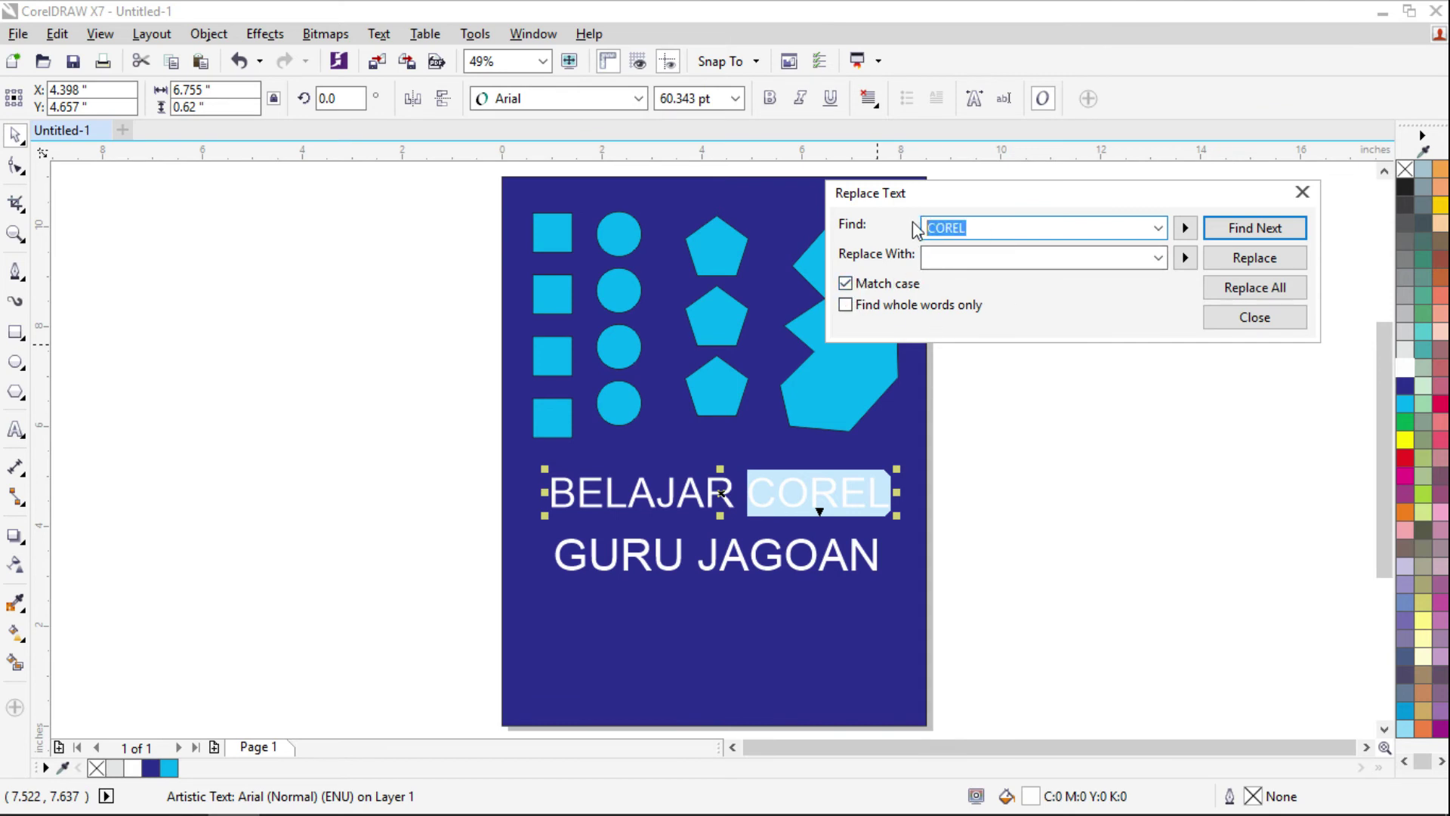
{"action": "left_click", "coordinate": [1006, 241]}
{"action": "double_click", "coordinate": [955, 235]}
{"action": "left_click", "coordinate": [980, 265]}
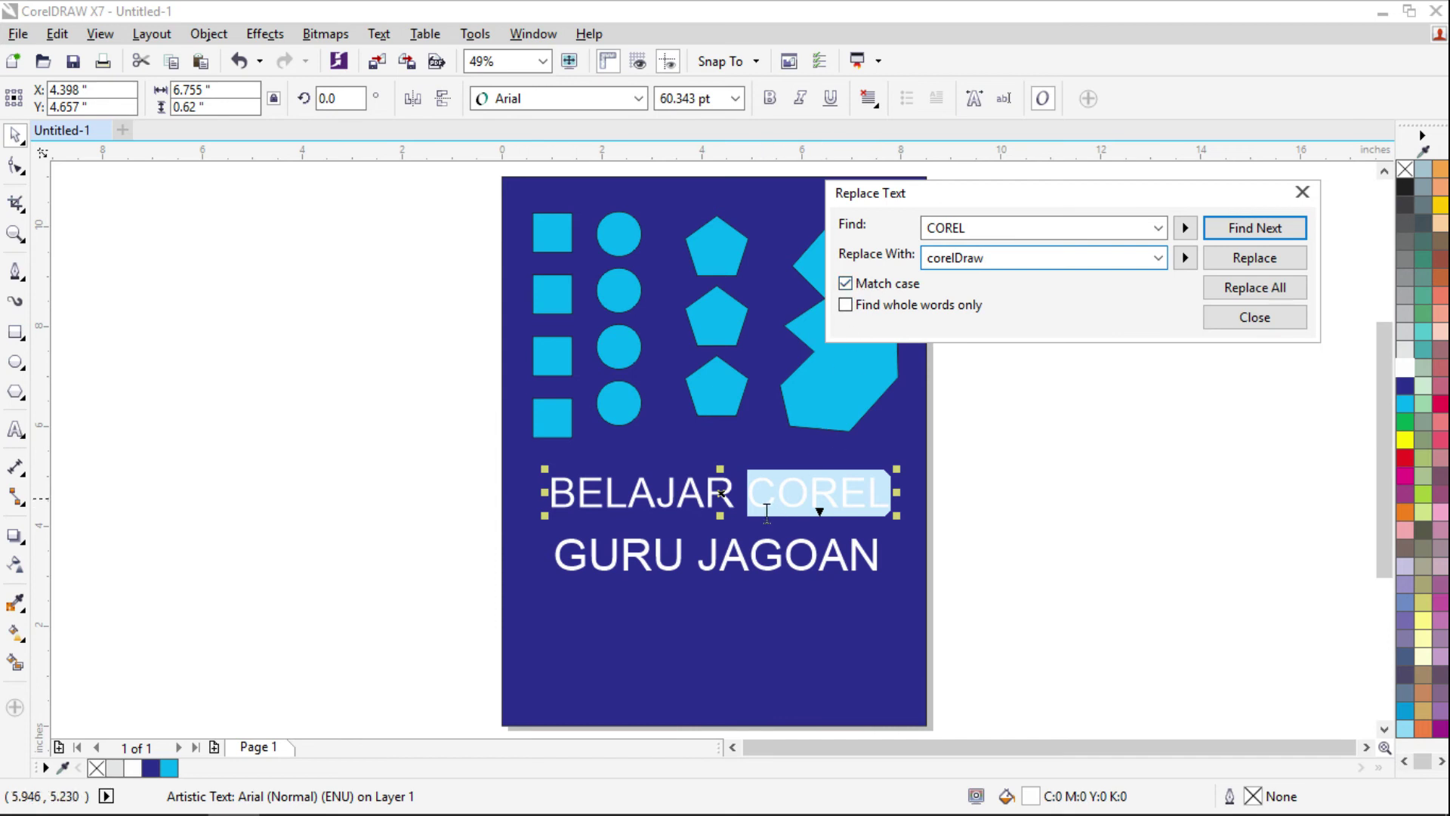
{"action": "left_click", "coordinate": [1242, 229]}
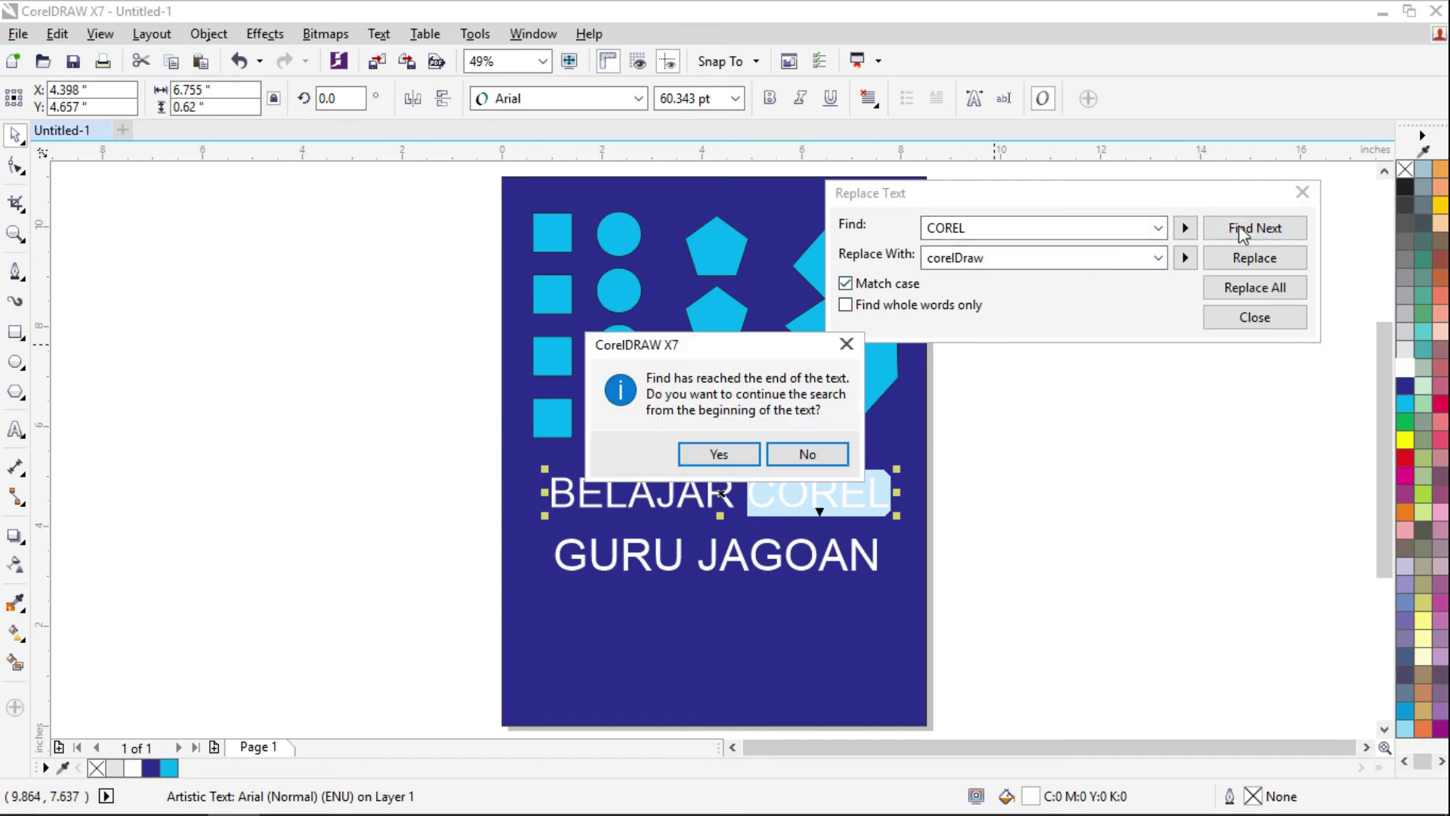
{"action": "left_click", "coordinate": [721, 457]}
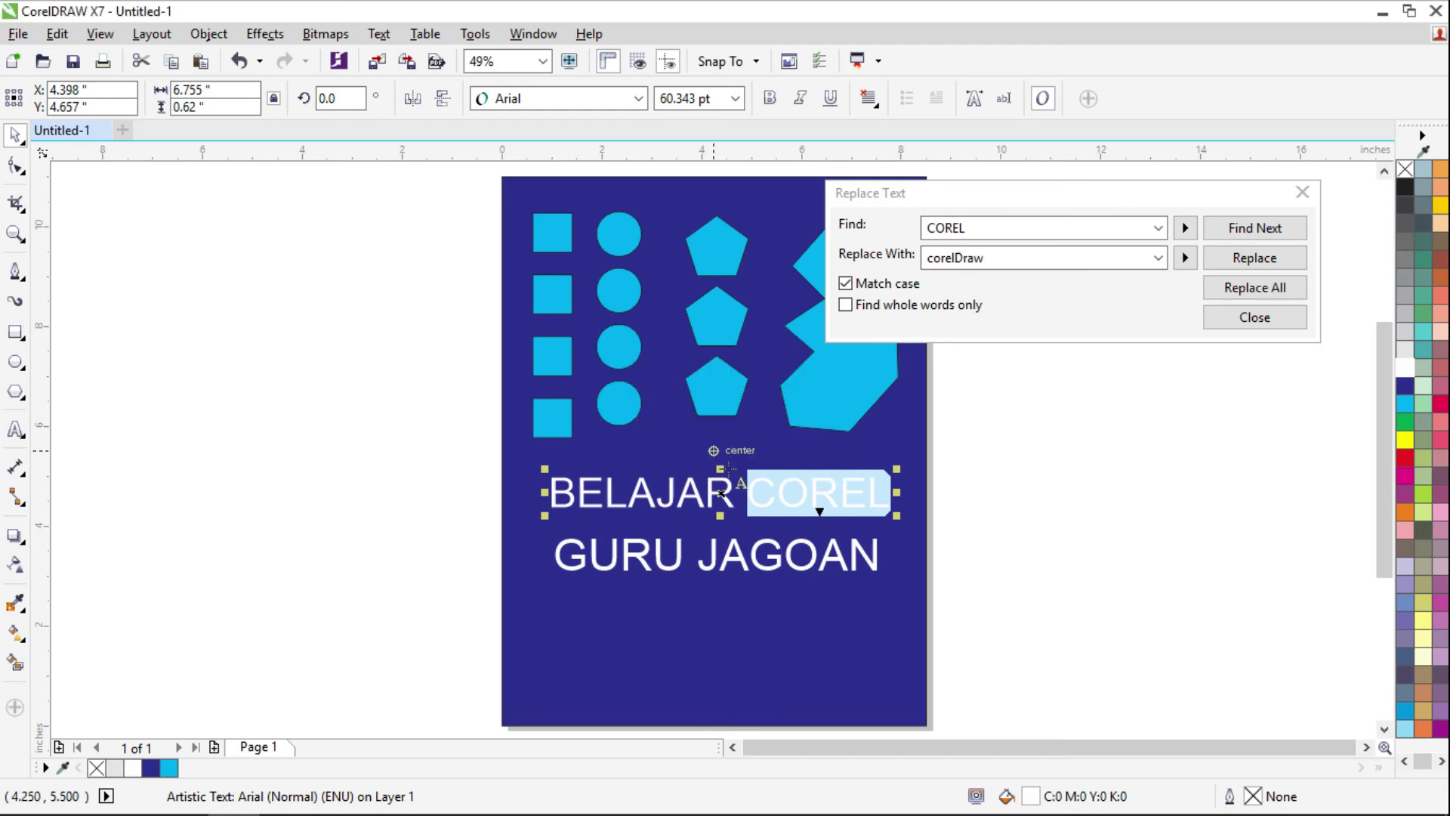
{"action": "left_click", "coordinate": [1252, 259]}
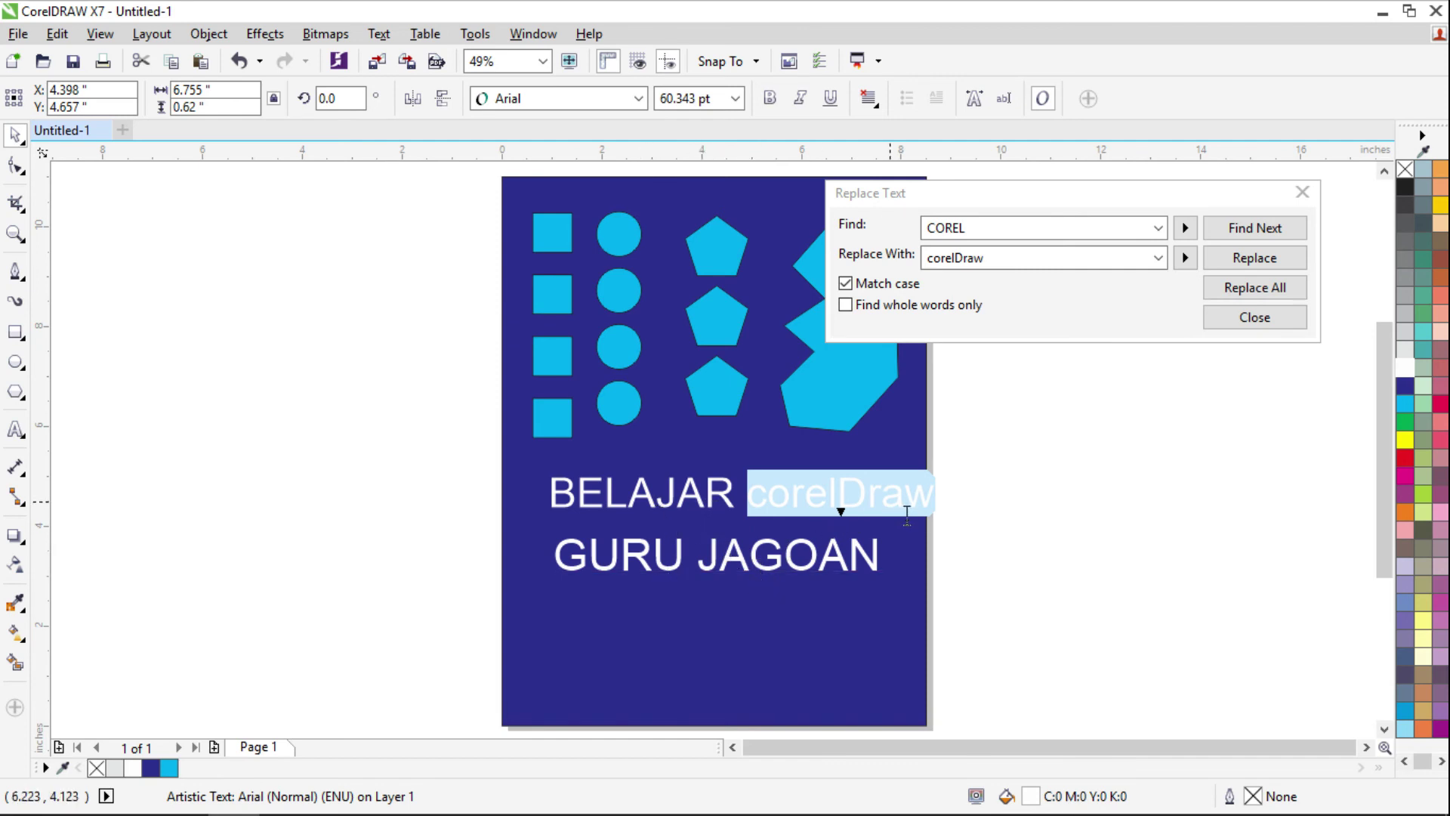
Turn off Match case and replace every "a" in the first text line with "@", continuing the search from the beginning
{"action": "left_click", "coordinate": [1001, 237]}
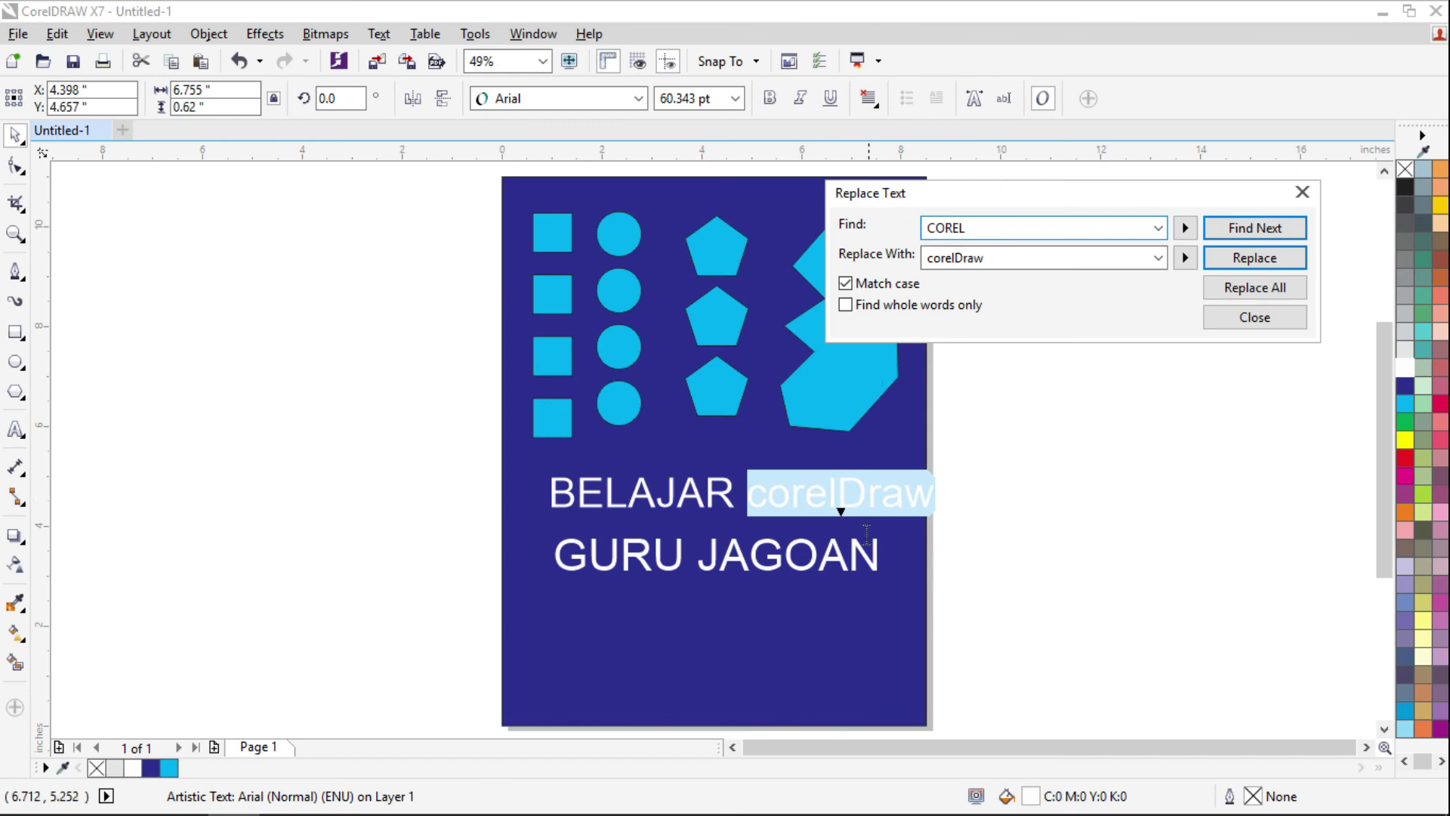
{"action": "left_click", "coordinate": [845, 284]}
{"action": "double_click", "coordinate": [997, 228]}
{"action": "type", "text": "a"}
{"action": "double_click", "coordinate": [982, 257]}
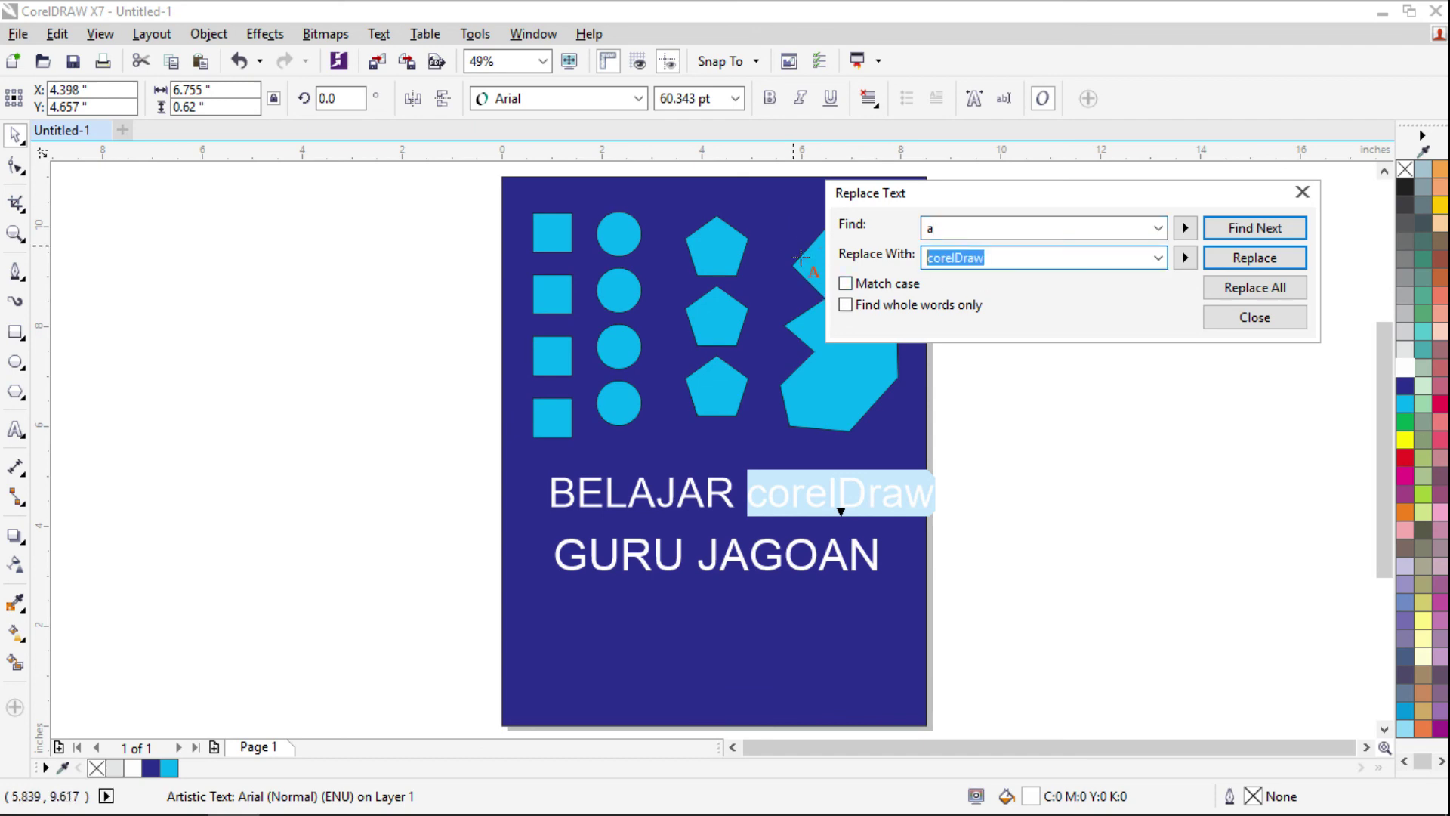
{"action": "type", "text": "@"}
{"action": "left_click", "coordinate": [1257, 294]}
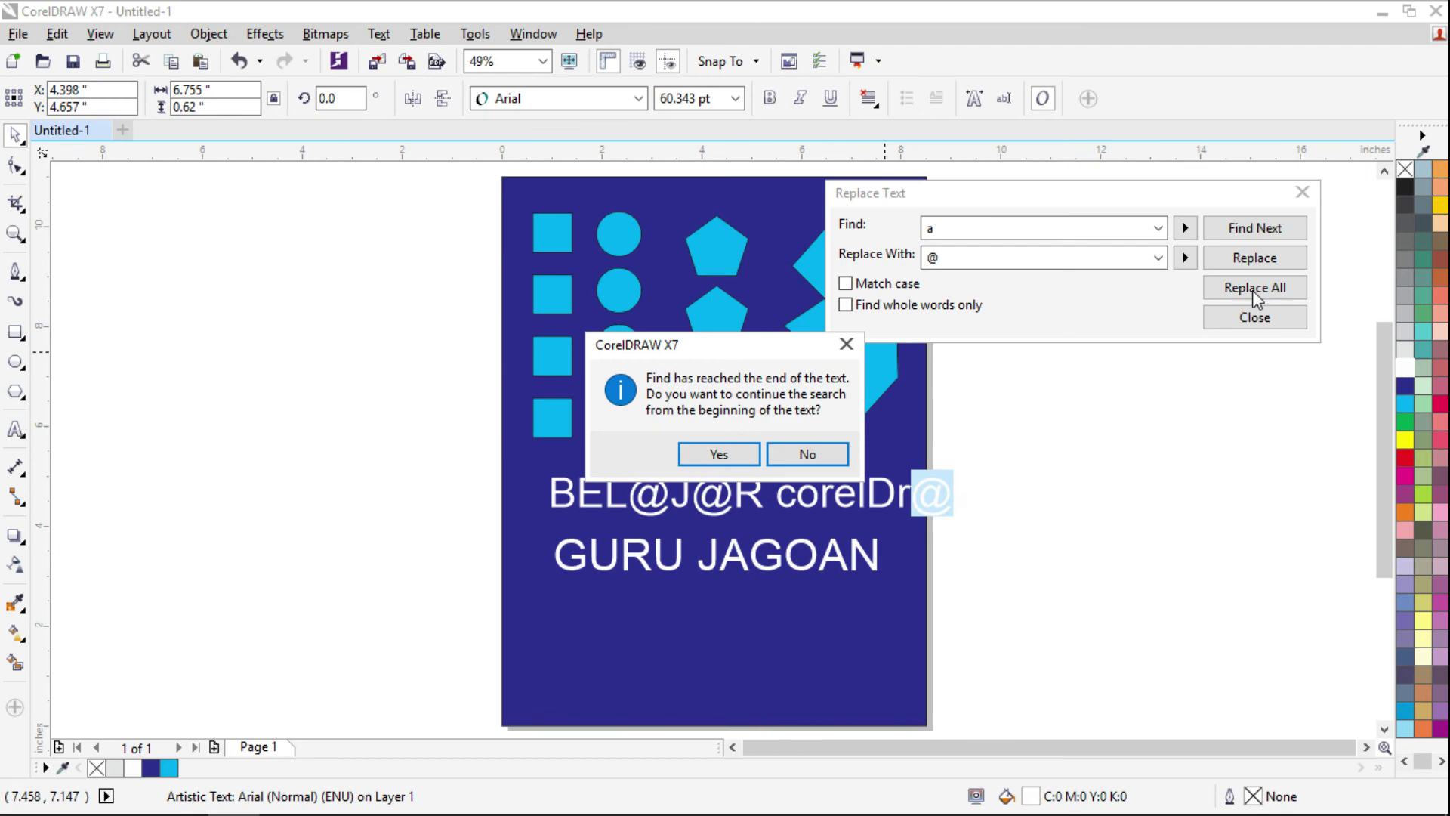
{"action": "left_click", "coordinate": [719, 456]}
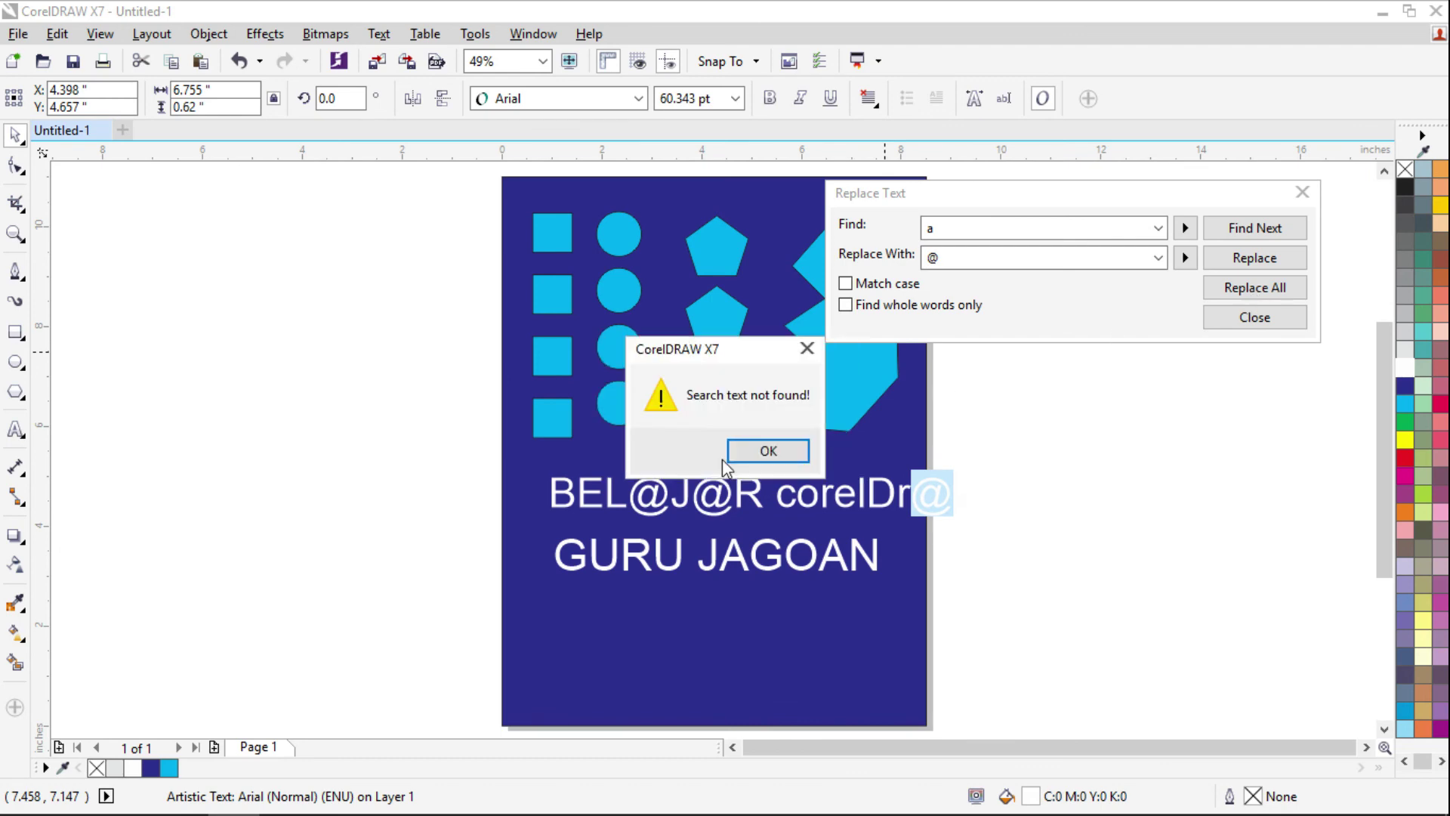
{"action": "left_click", "coordinate": [751, 445]}
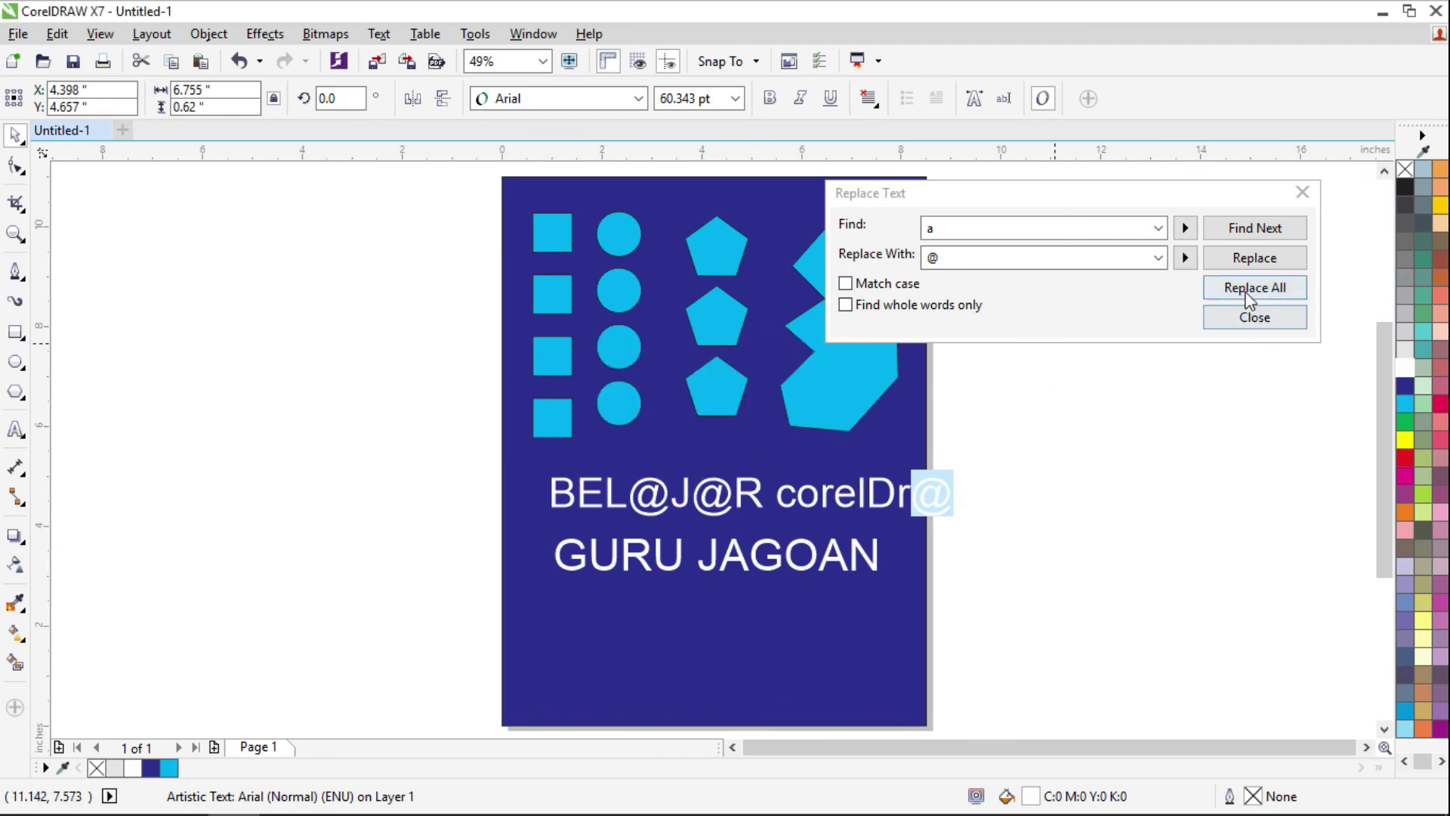
Try to replace all remaining "a" characters with "@" again, and search once more for "a" from the beginning of the text
{"action": "left_click", "coordinate": [1245, 291]}
{"action": "left_click", "coordinate": [736, 459]}
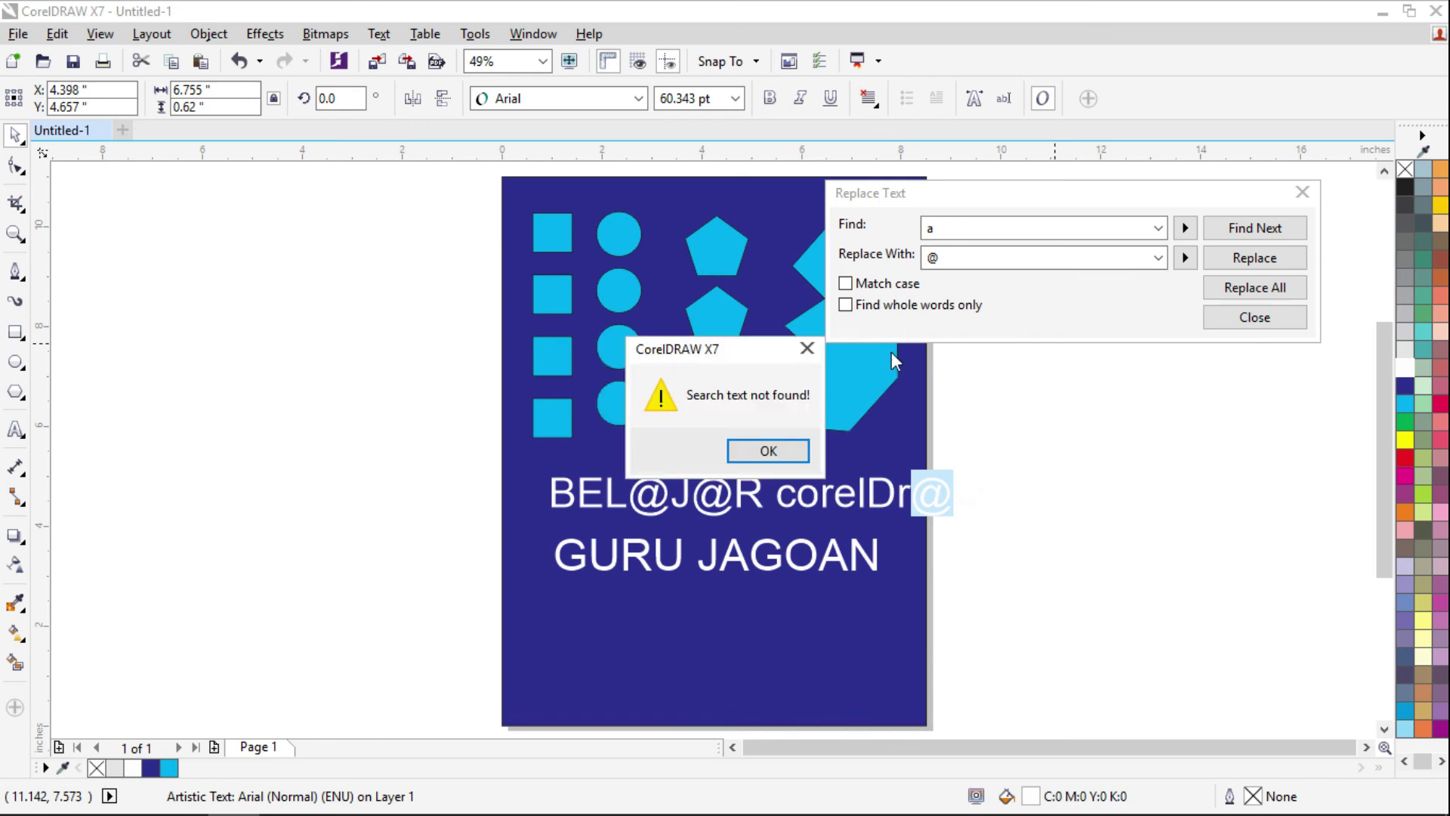
{"action": "left_click", "coordinate": [752, 450]}
{"action": "left_click", "coordinate": [1245, 227]}
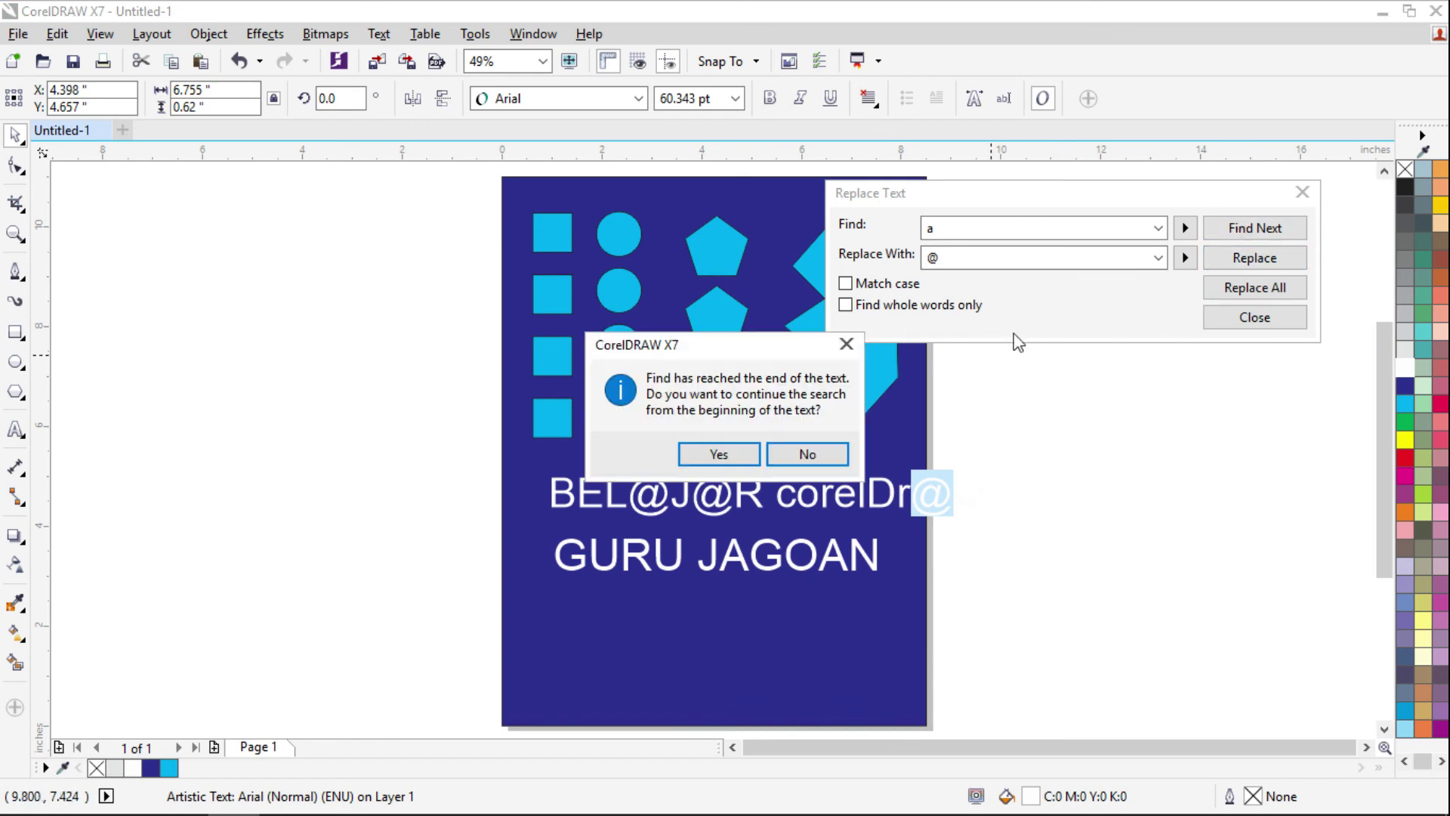
{"action": "left_click", "coordinate": [730, 456]}
{"action": "left_click", "coordinate": [756, 447]}
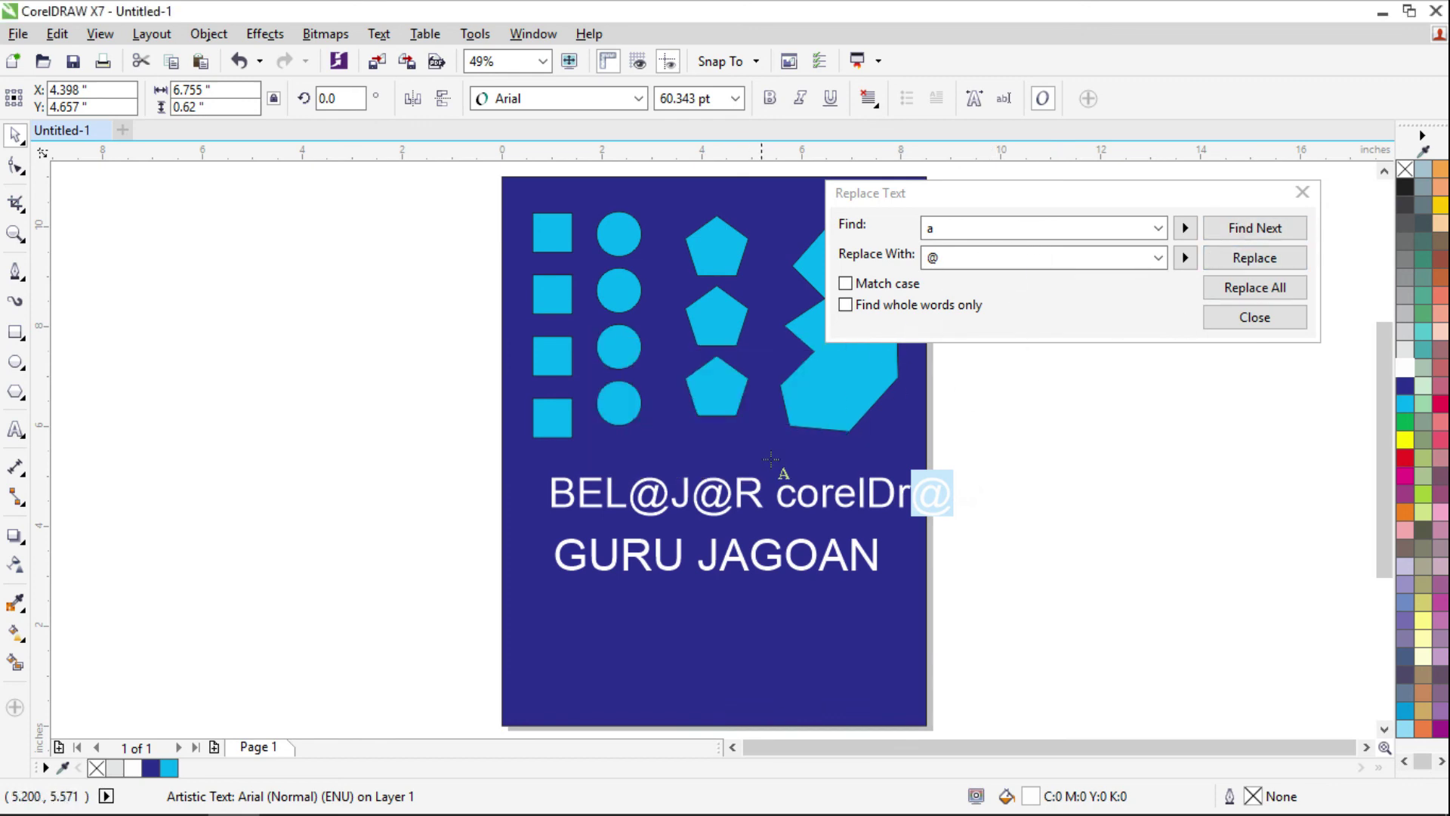
Try to replace every "a" with "@" with nothing selected, continuing from the beginning of the text, and close the replacement dialog
{"action": "left_click", "coordinate": [155, 246]}
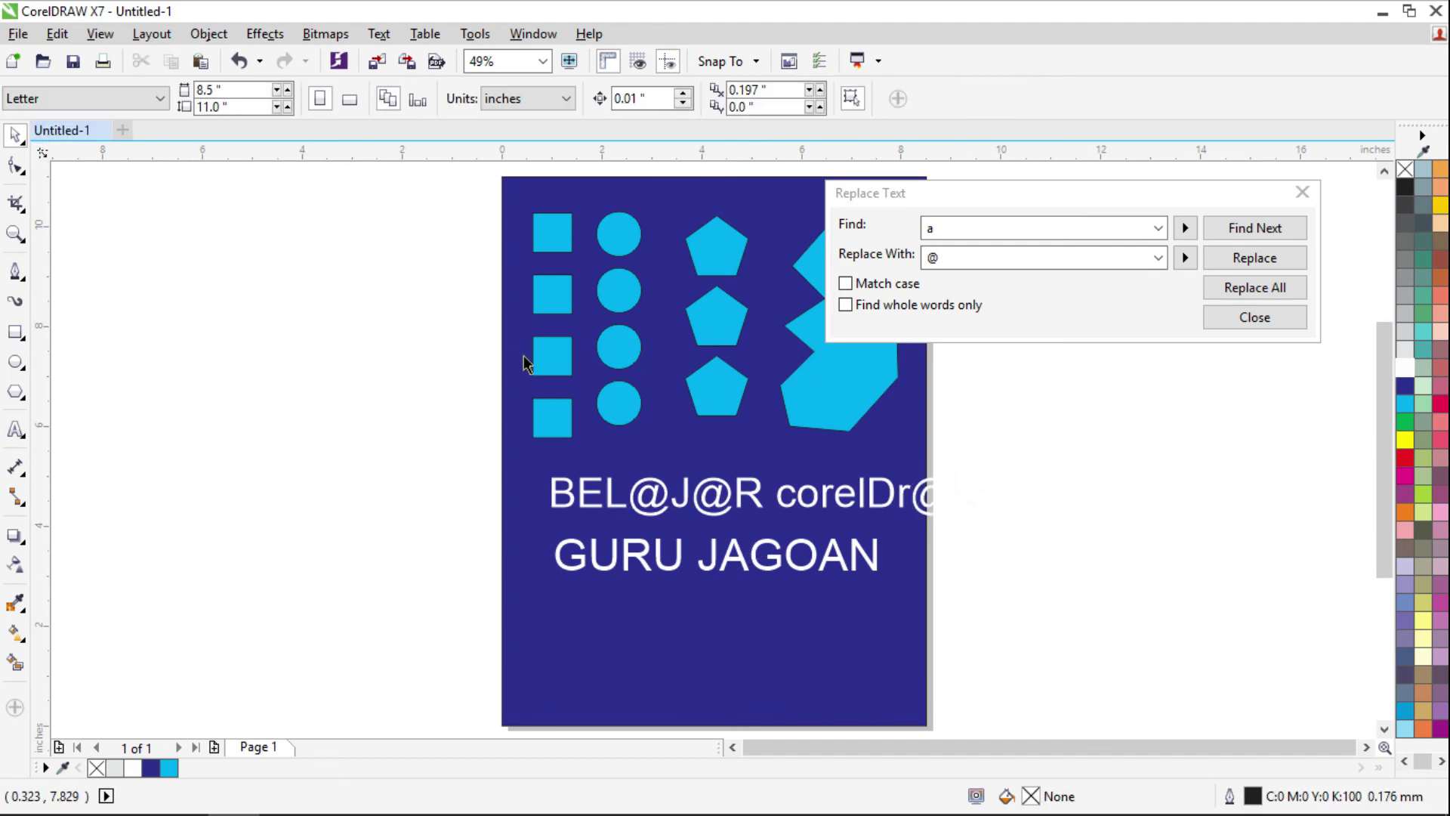
{"action": "left_click", "coordinate": [1256, 288]}
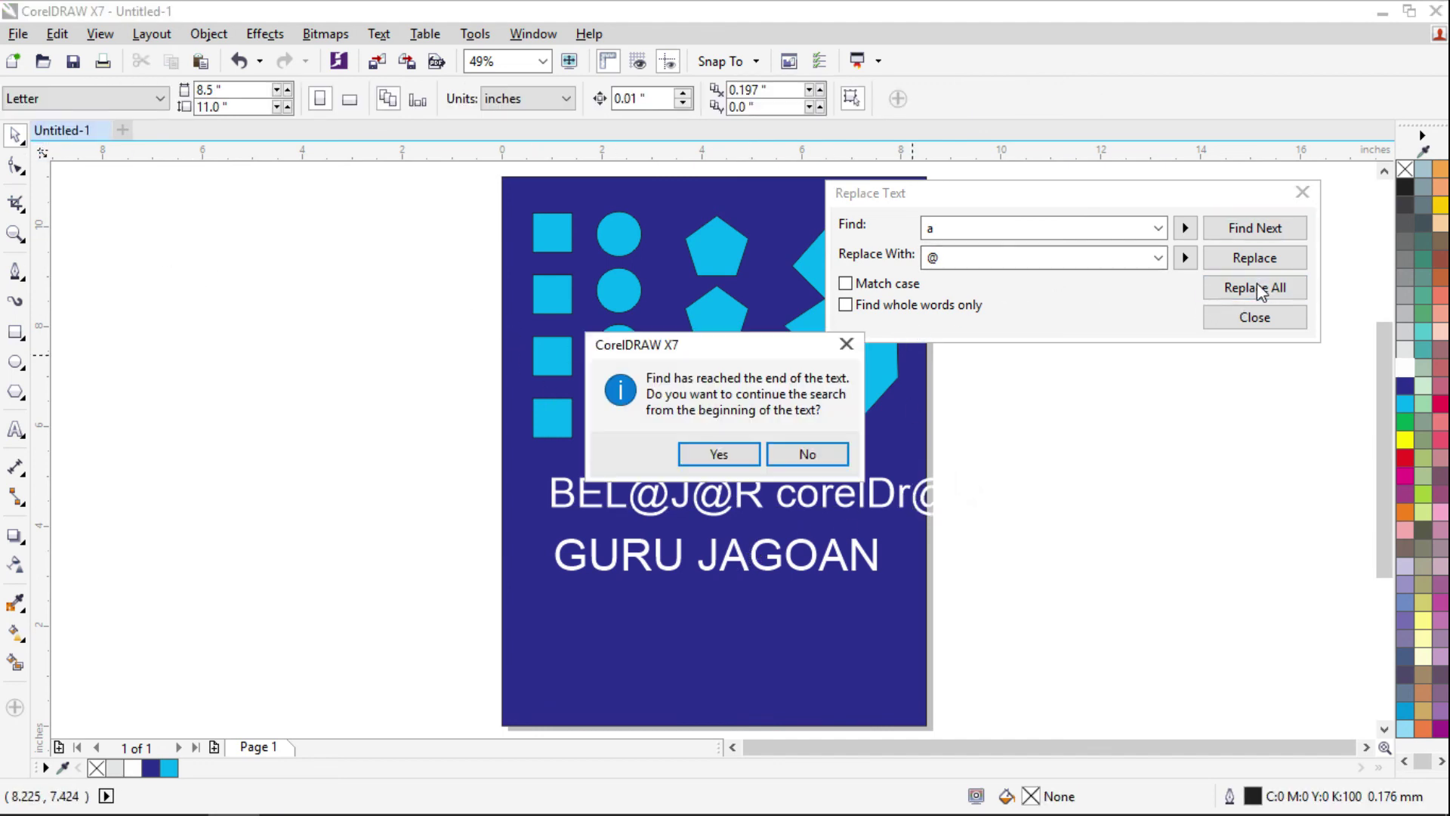
{"action": "left_click", "coordinate": [744, 456]}
{"action": "left_click", "coordinate": [756, 447]}
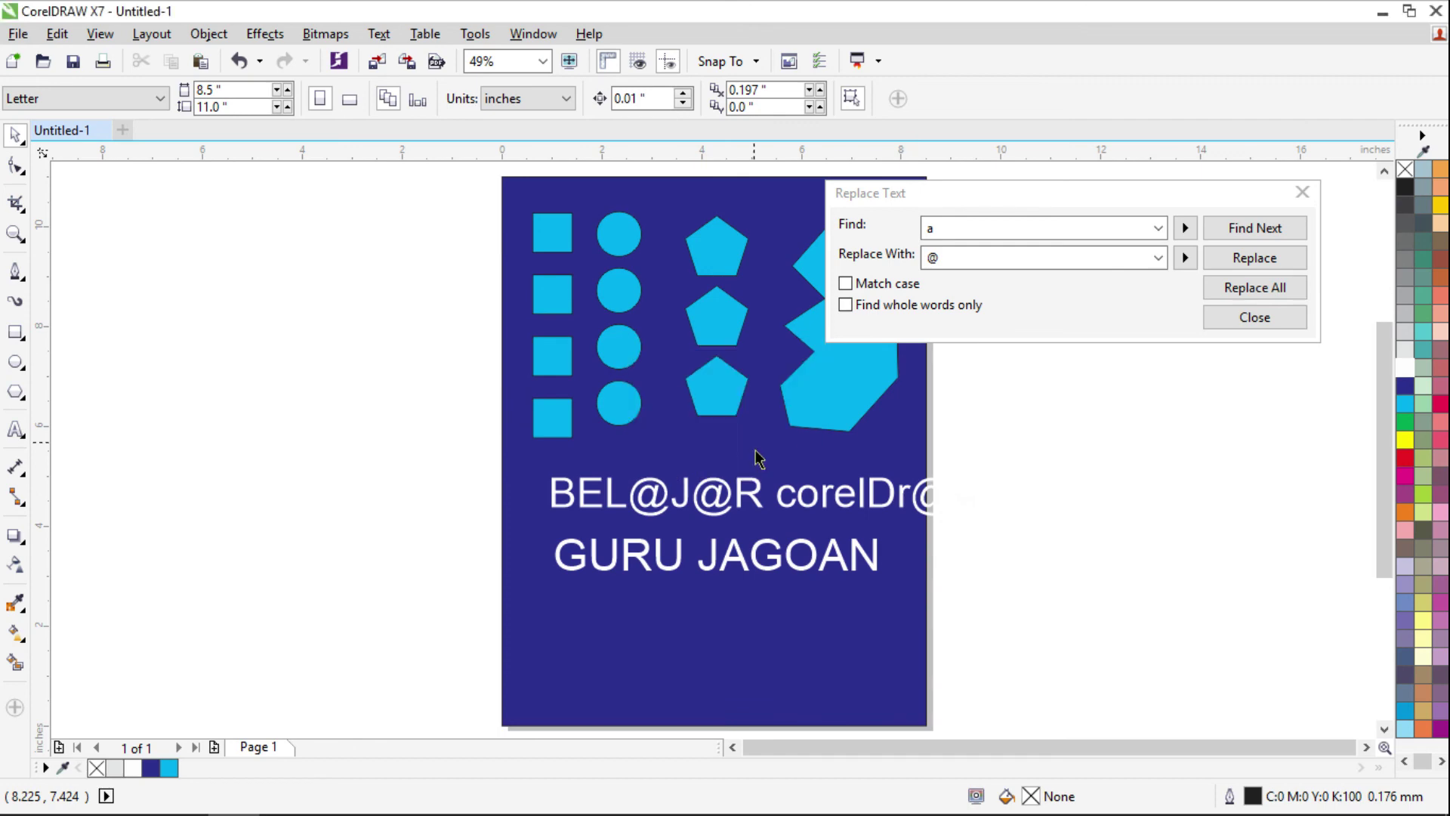
{"action": "left_click", "coordinate": [957, 231]}
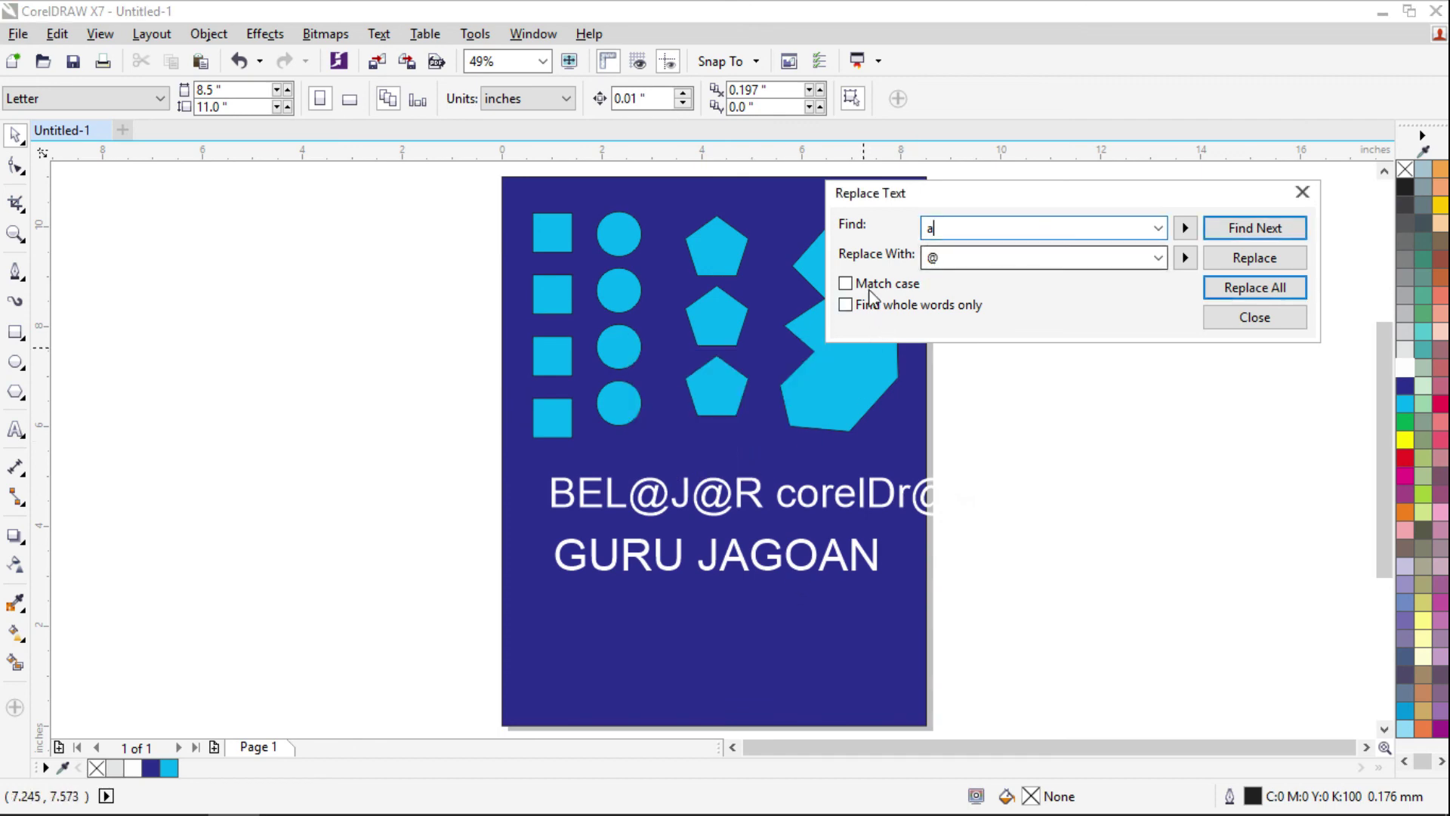
{"action": "left_click", "coordinate": [1302, 192]}
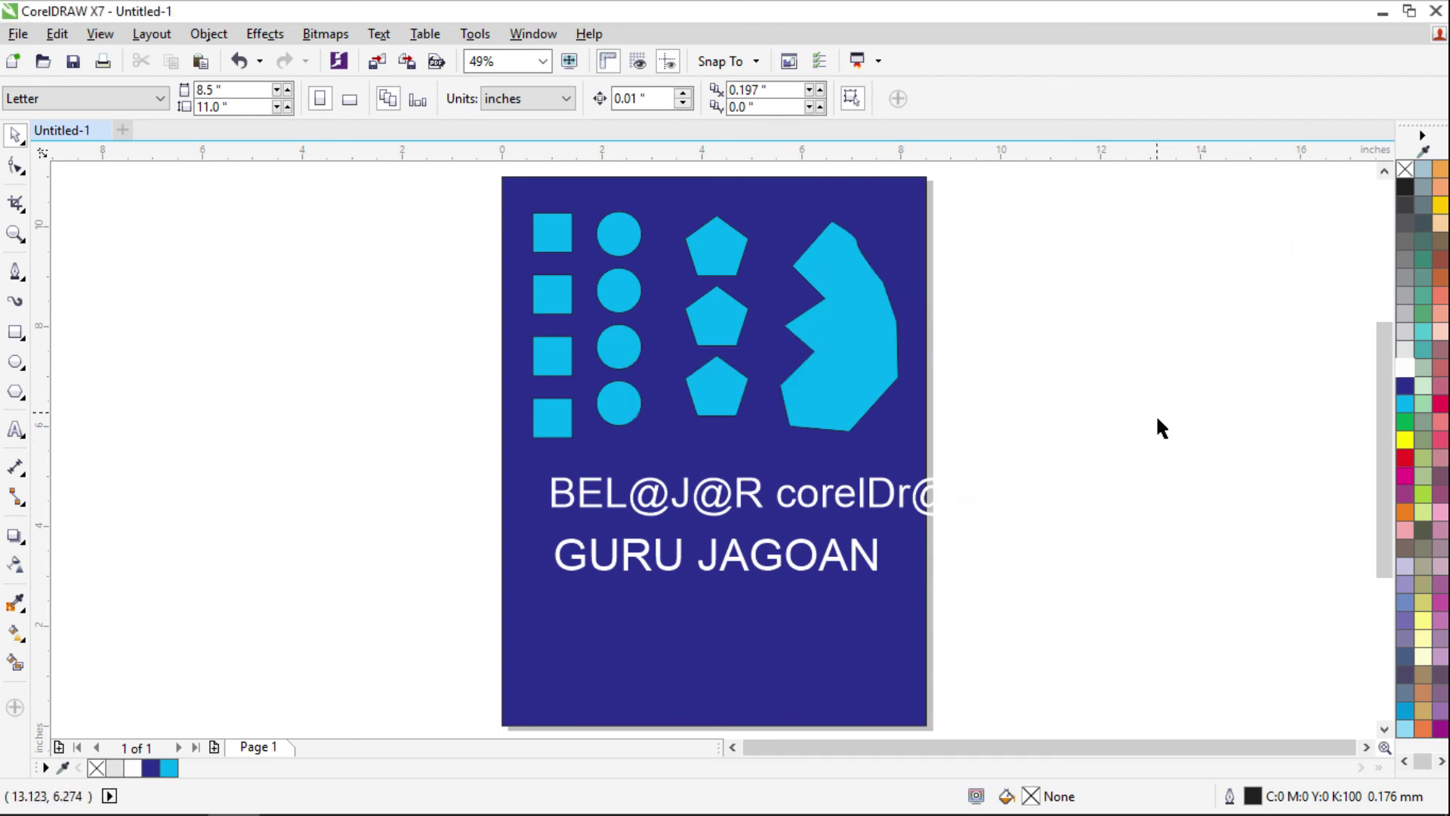
Replace every "a" in the second text line, "GURU JAGOAN", with "@" using Replace Text, leaving Match case off, and close the dialog
{"action": "left_click", "coordinate": [764, 558]}
{"action": "left_click", "coordinate": [275, 181]}
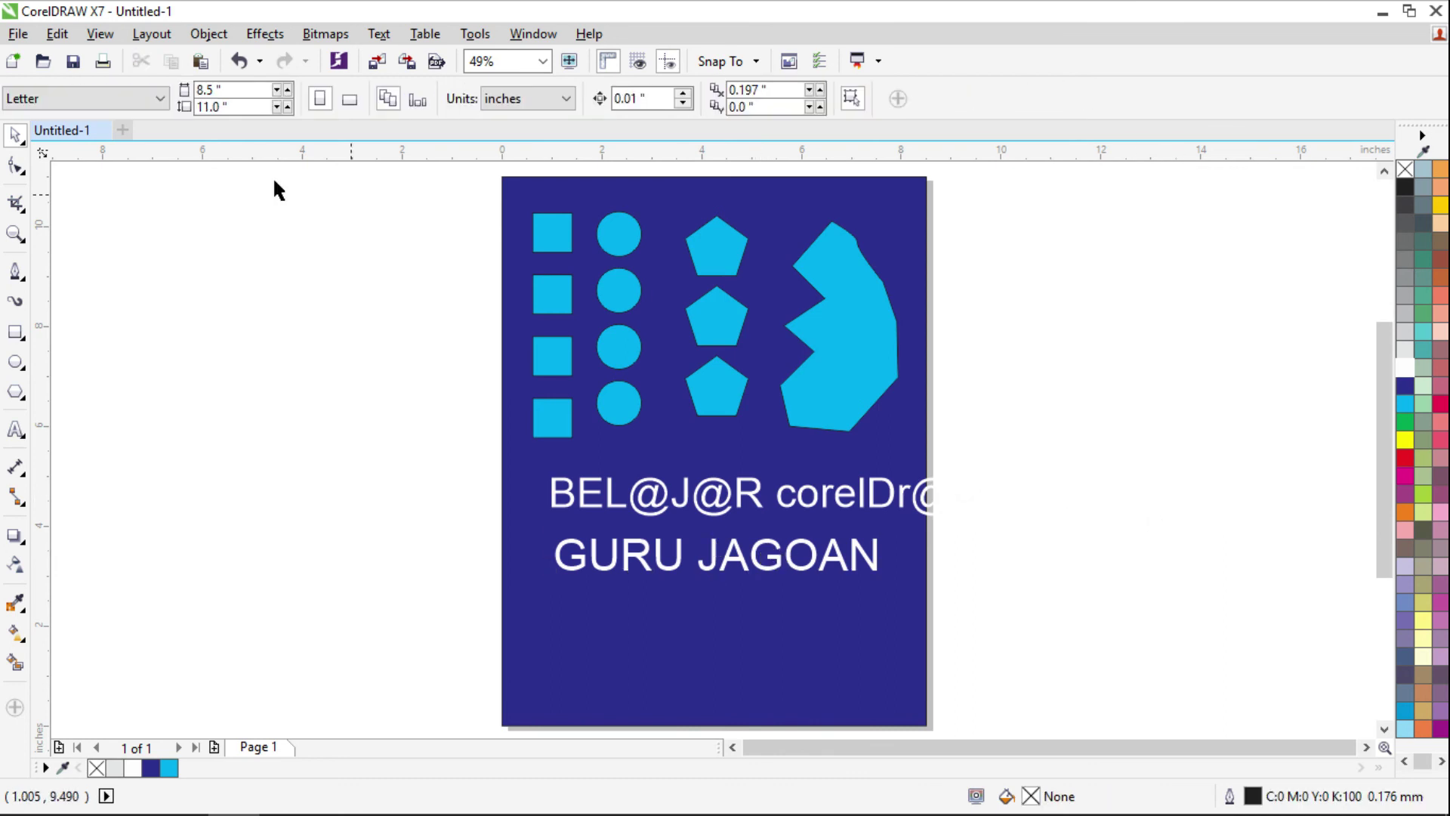
{"action": "left_click", "coordinate": [56, 34]}
{"action": "mouse_move", "coordinate": [273, 406]}
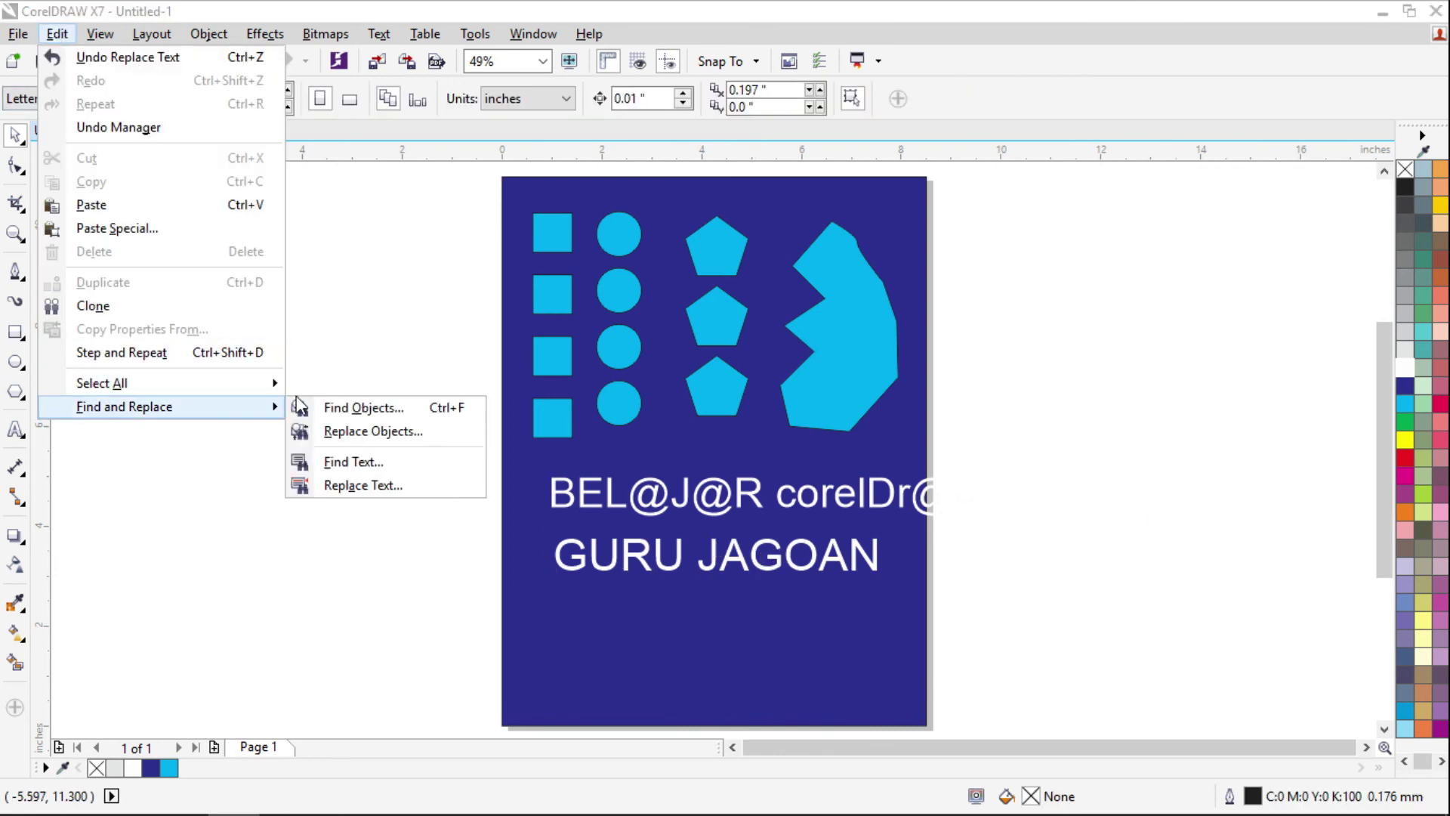
{"action": "left_click", "coordinate": [340, 486]}
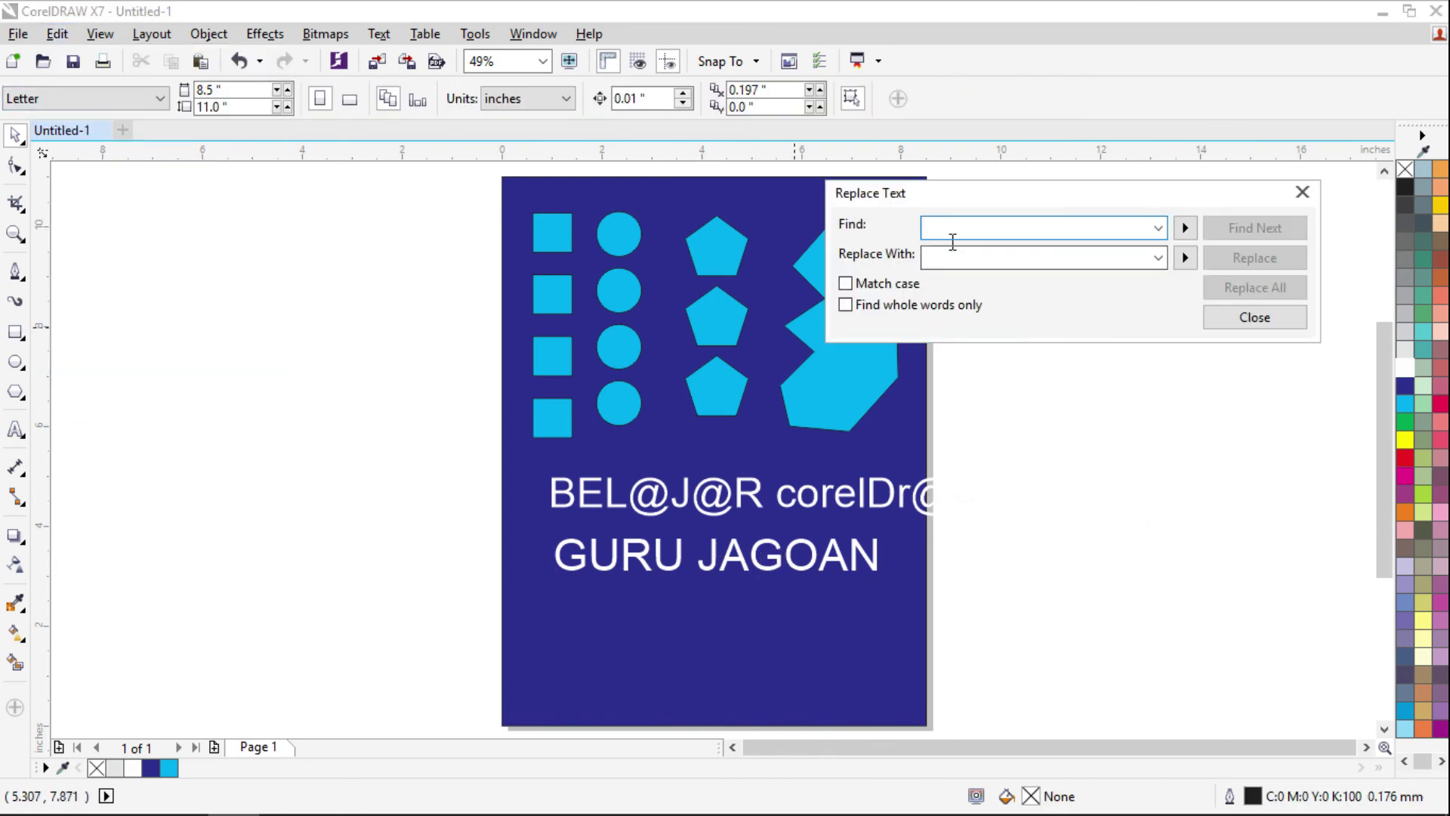
{"action": "type", "text": "a"}
{"action": "left_click", "coordinate": [1071, 266]}
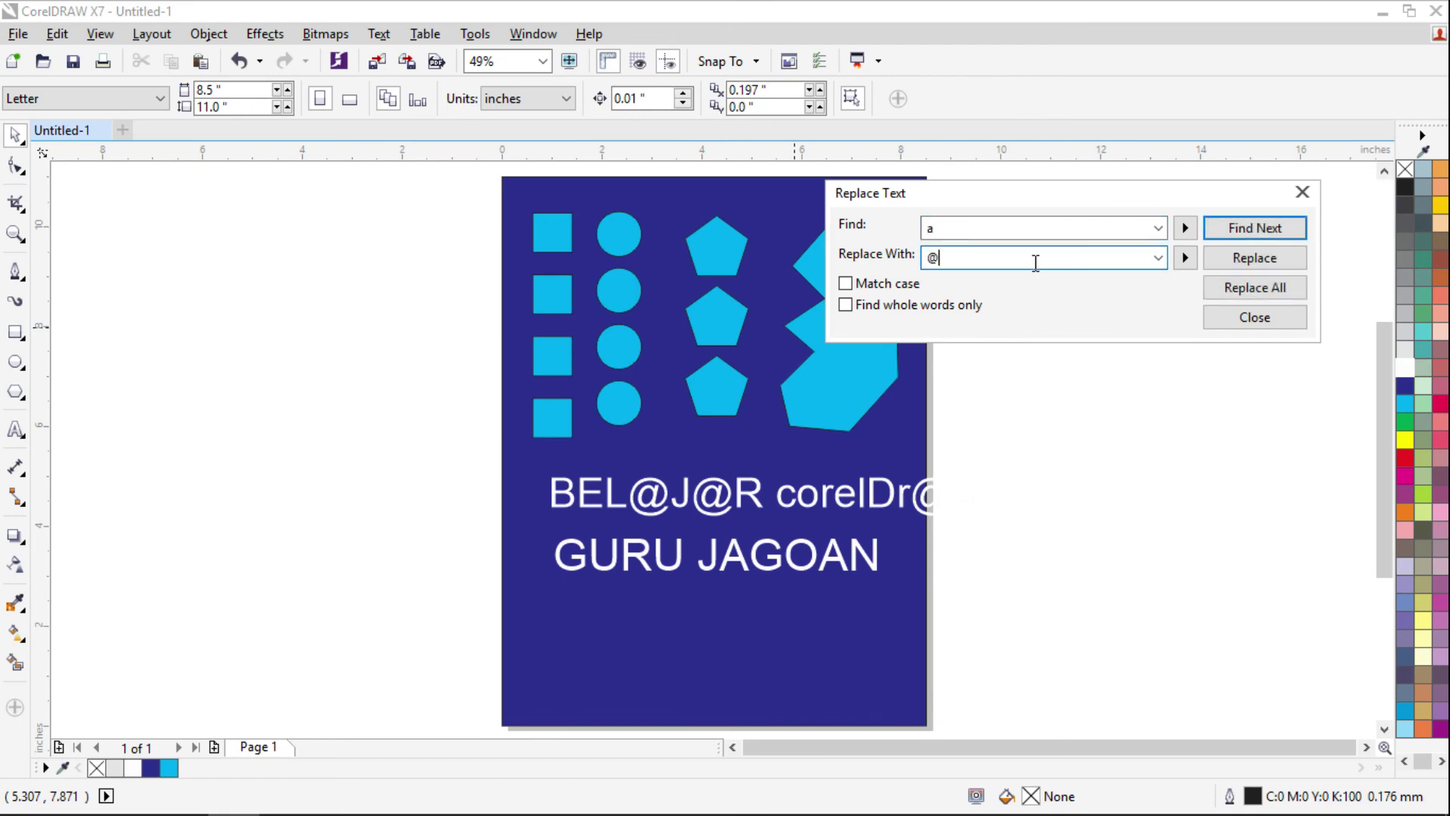
{"action": "left_click", "coordinate": [1249, 258]}
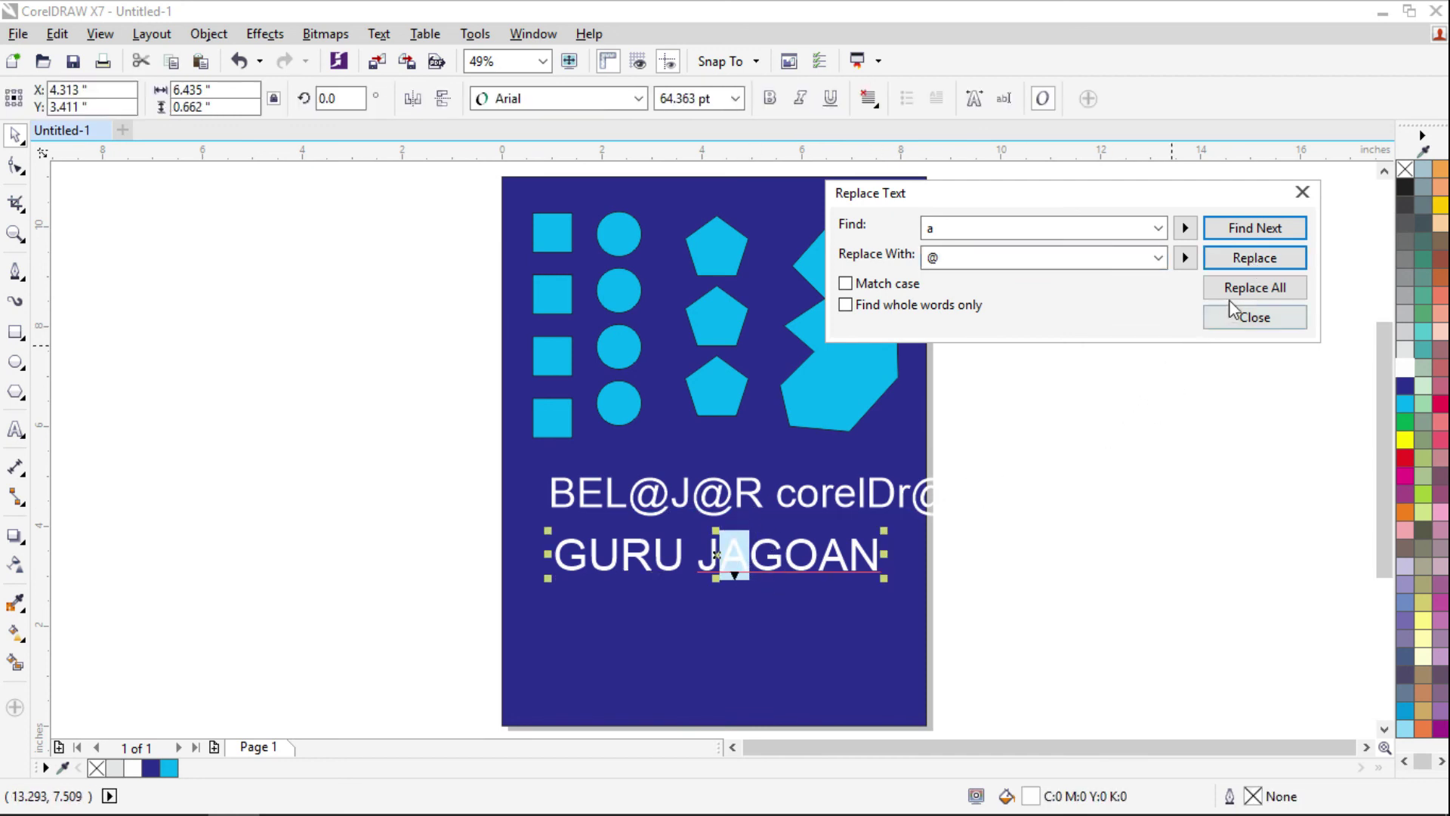
{"action": "left_click", "coordinate": [1242, 290]}
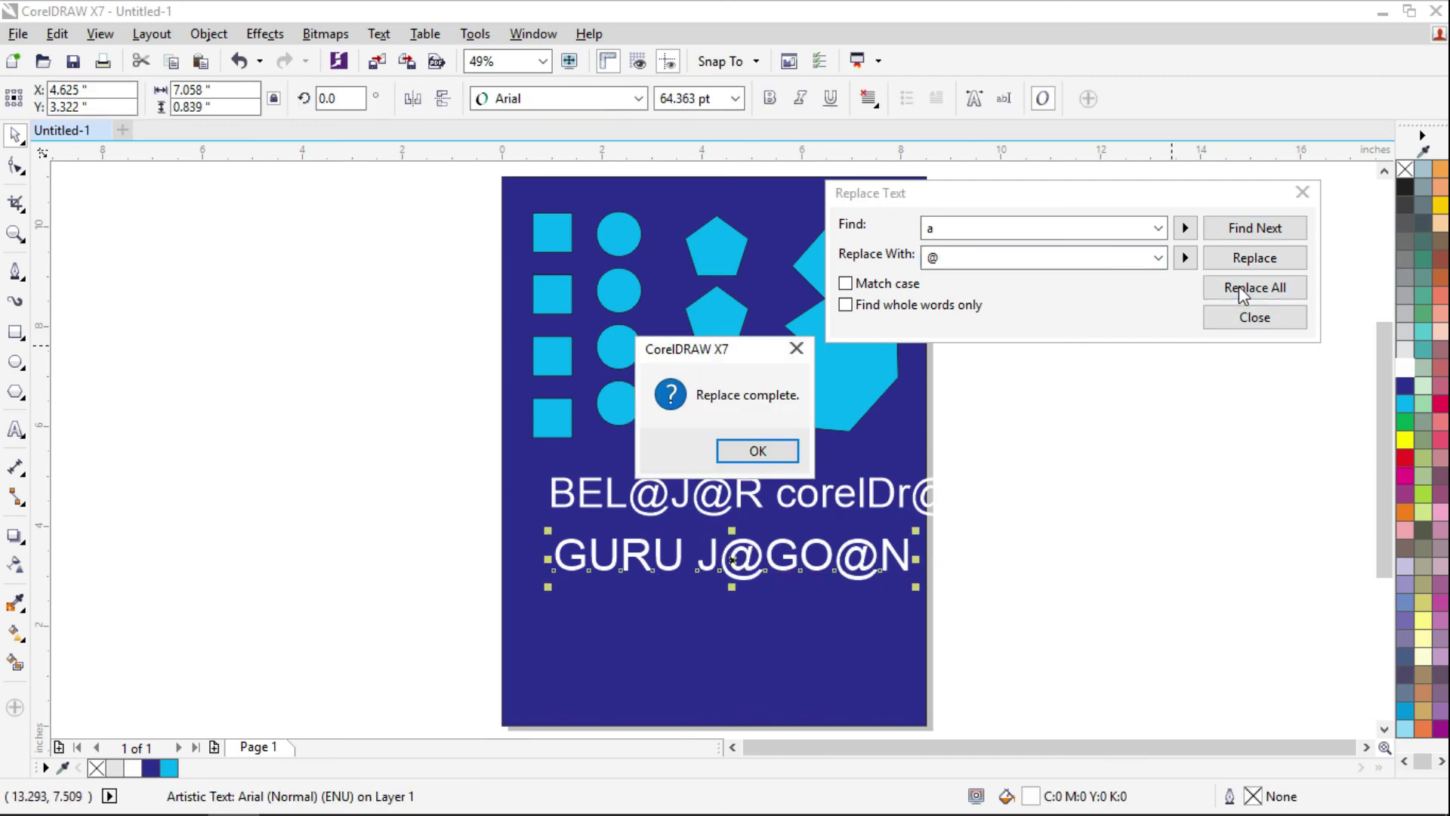
{"action": "left_click", "coordinate": [757, 448]}
{"action": "left_click", "coordinate": [1303, 191]}
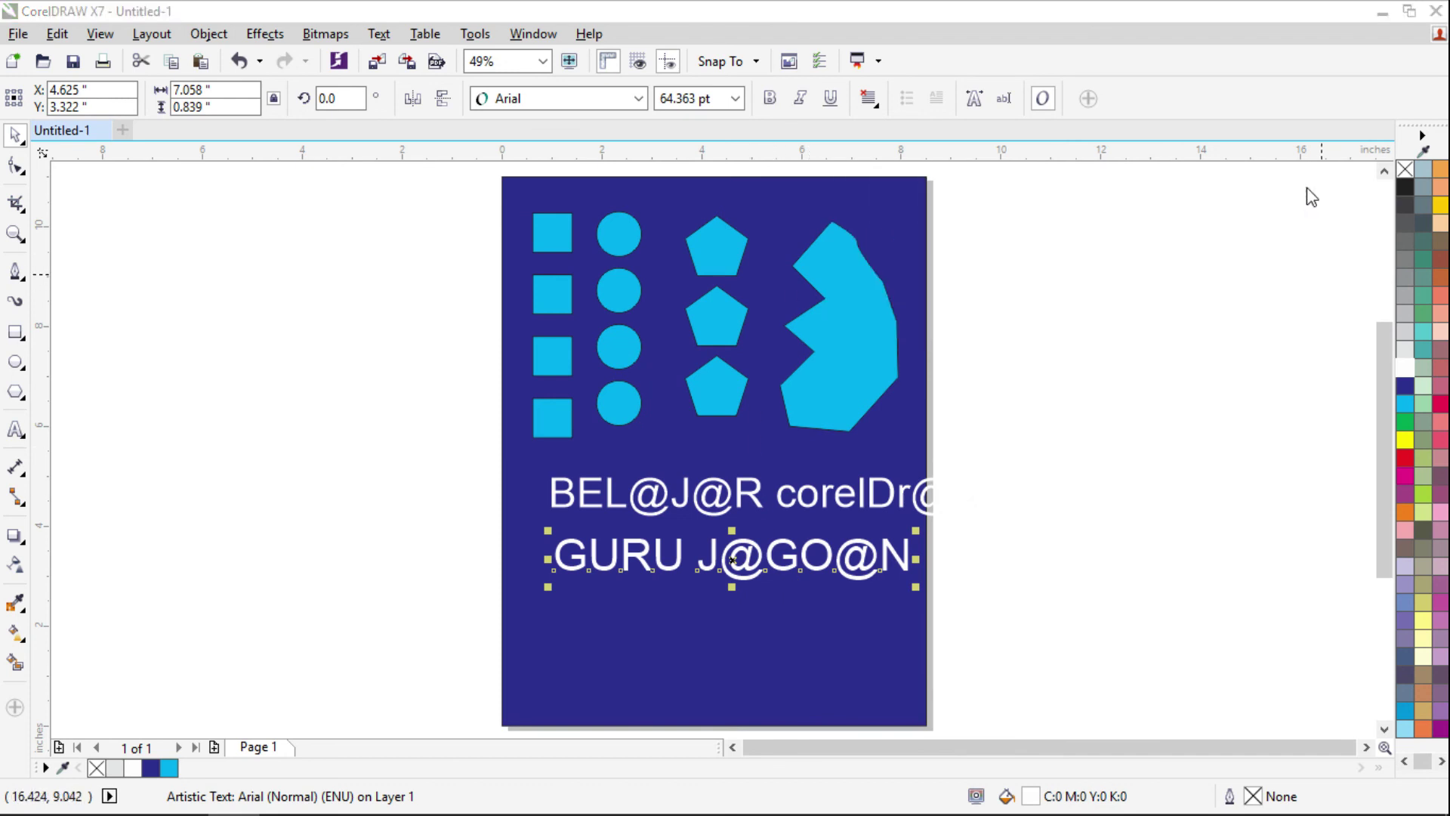
{"action": "left_click", "coordinate": [46, 34]}
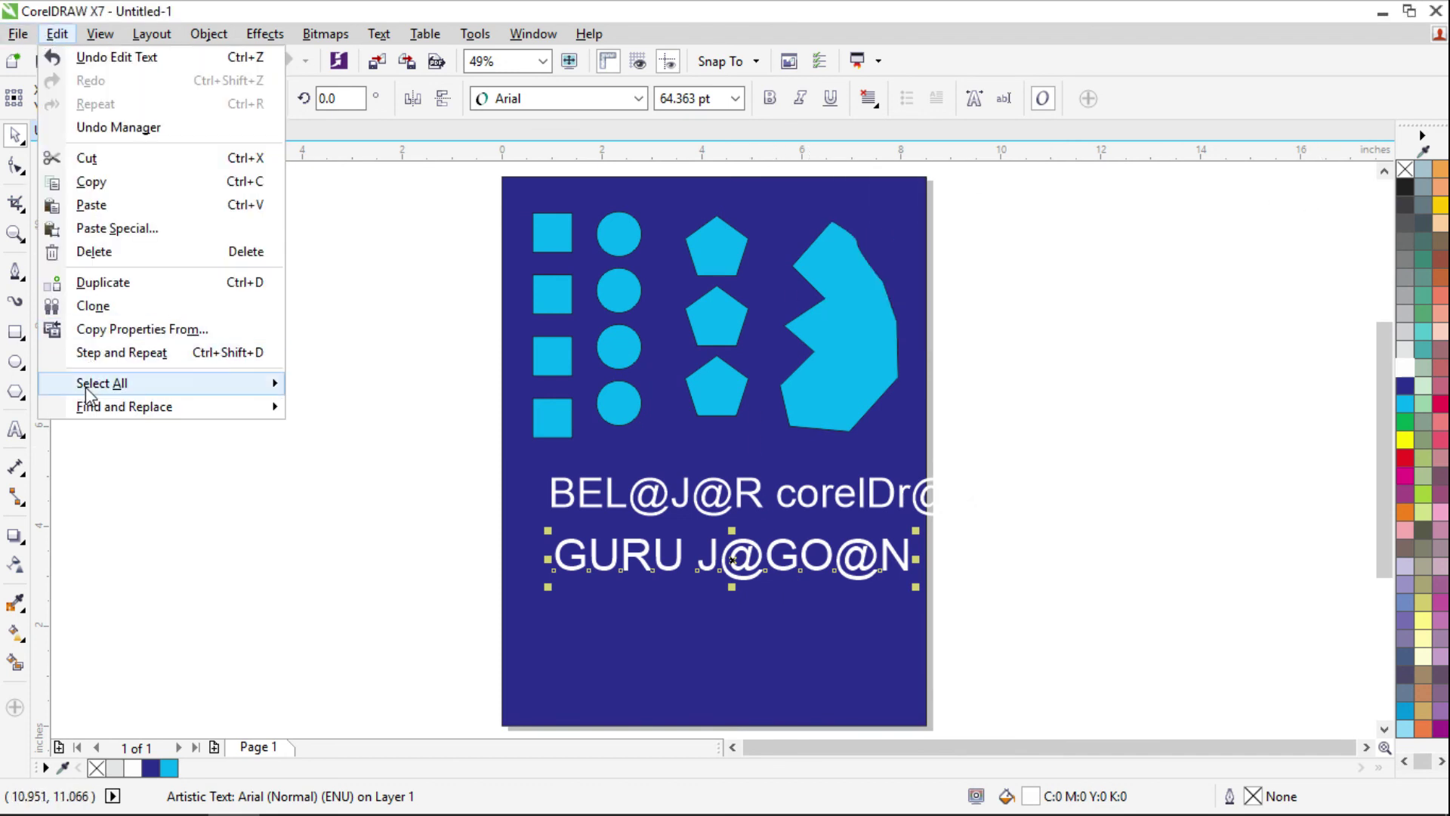
{"action": "mouse_move", "coordinate": [139, 408]}
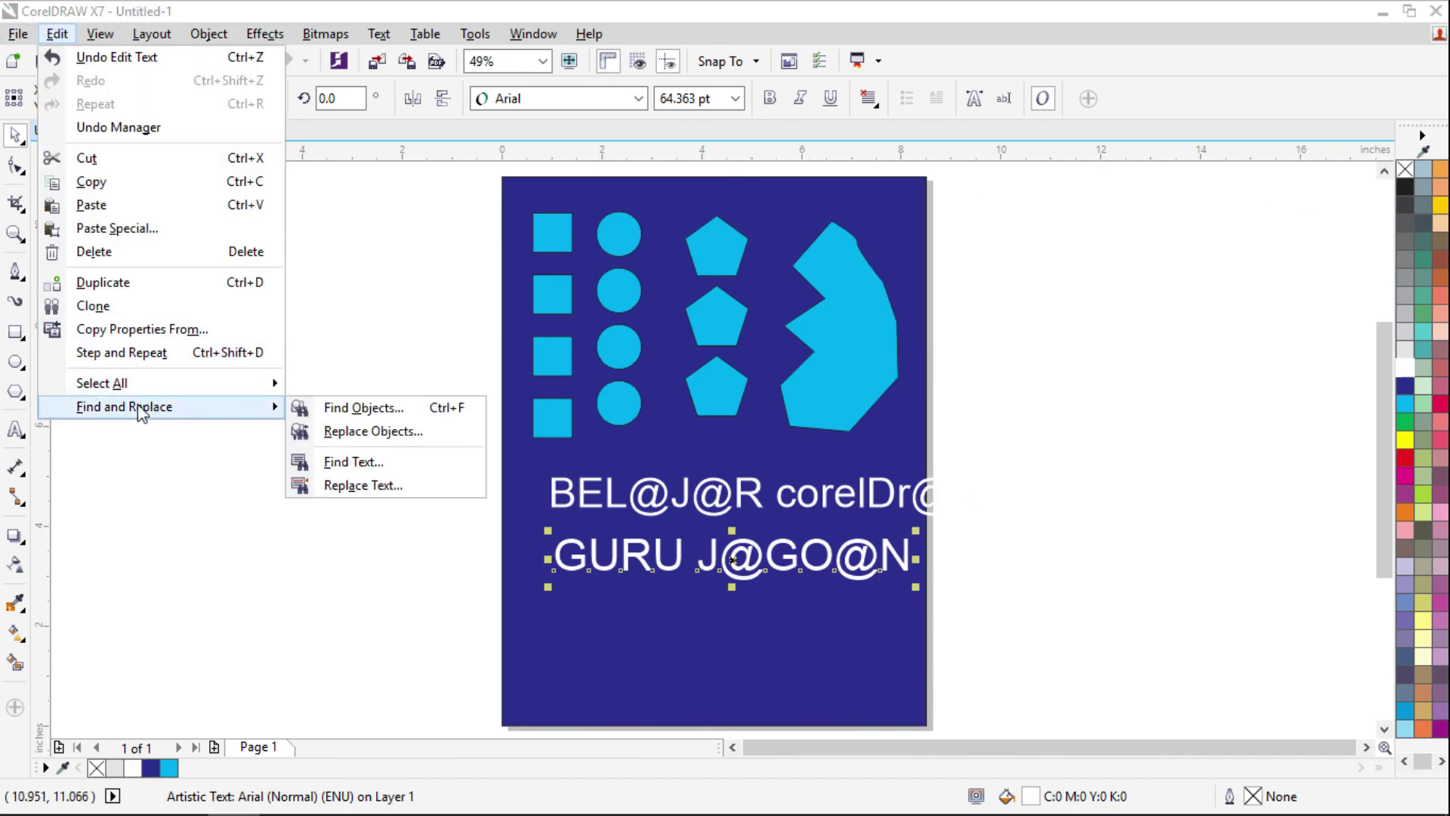
{"action": "left_click", "coordinate": [353, 318]}
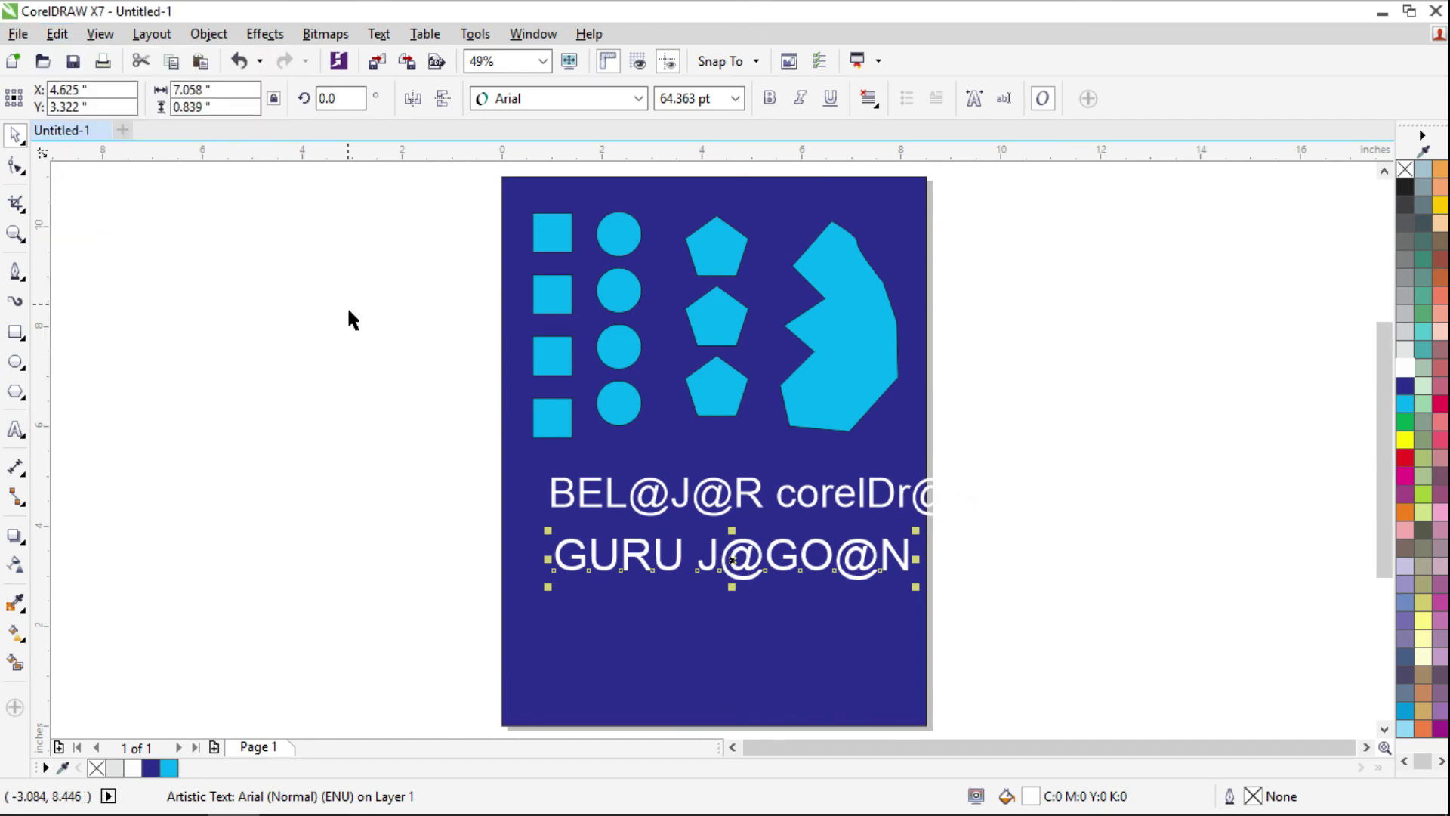